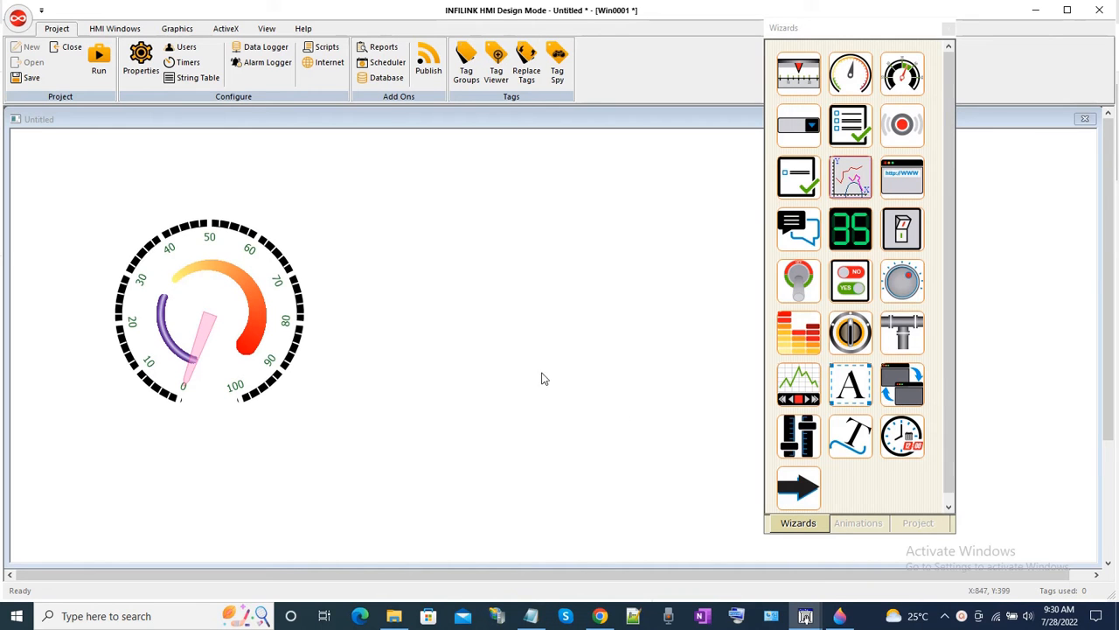
Save the project, start it in run mode and acknowledge the demo timer notice
click(29, 80)
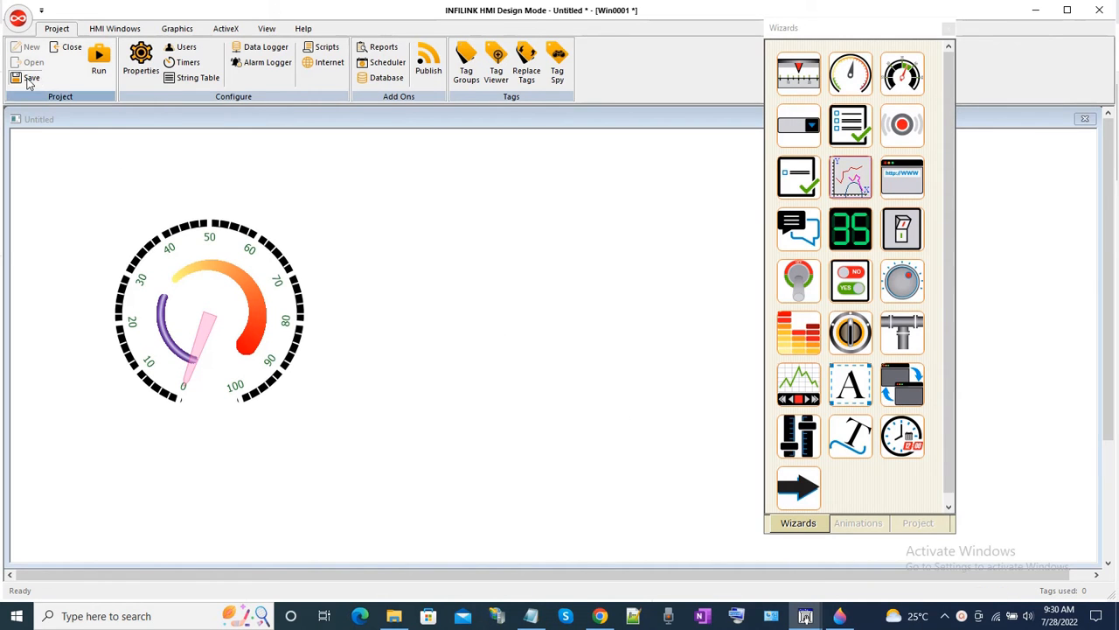
click(99, 61)
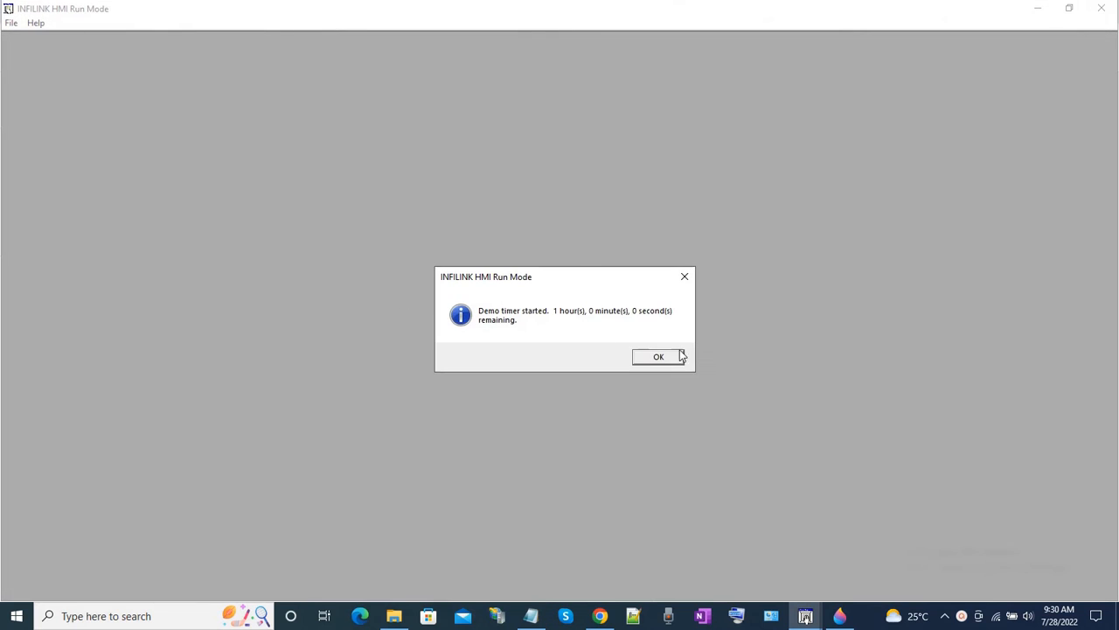
click(660, 355)
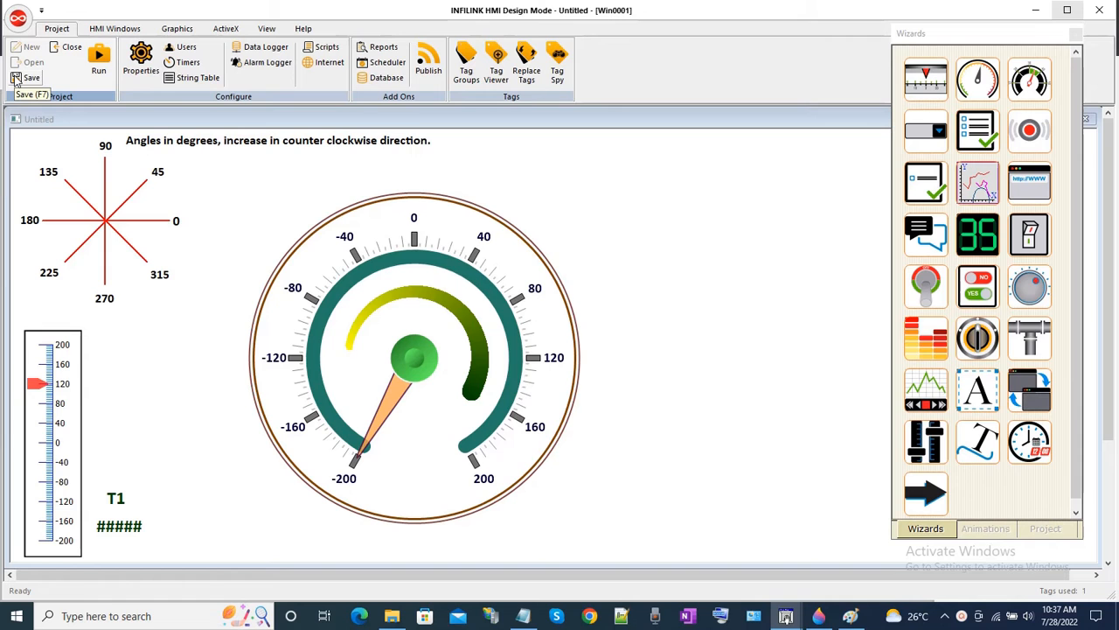
Run the project with the reference gauge and raise the T1 slider from 0 to between 40 and 80
click(98, 57)
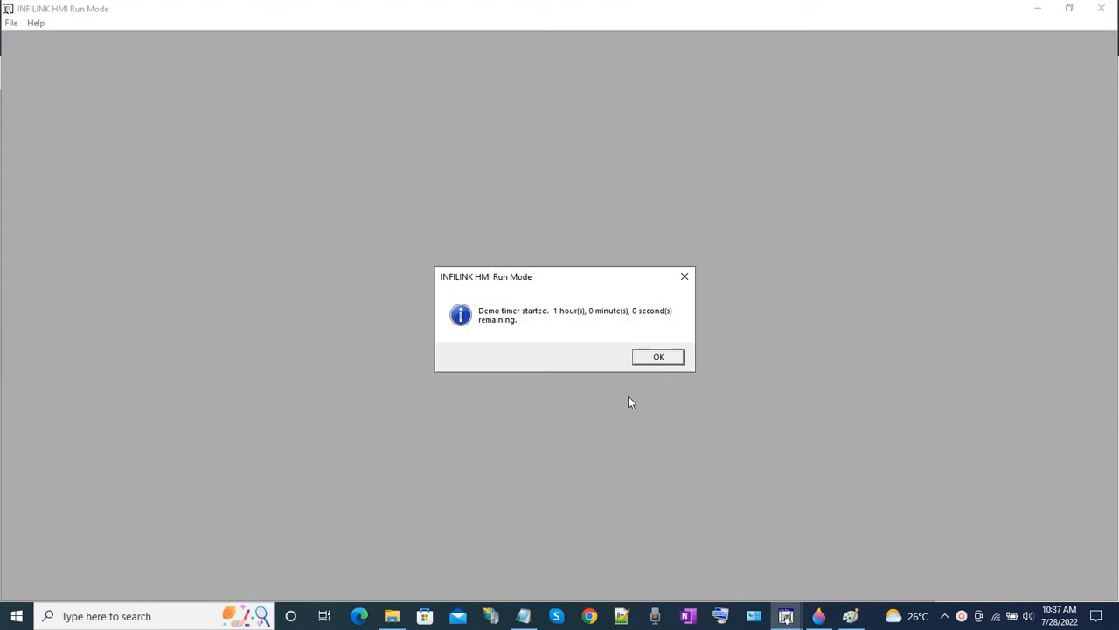
click(649, 356)
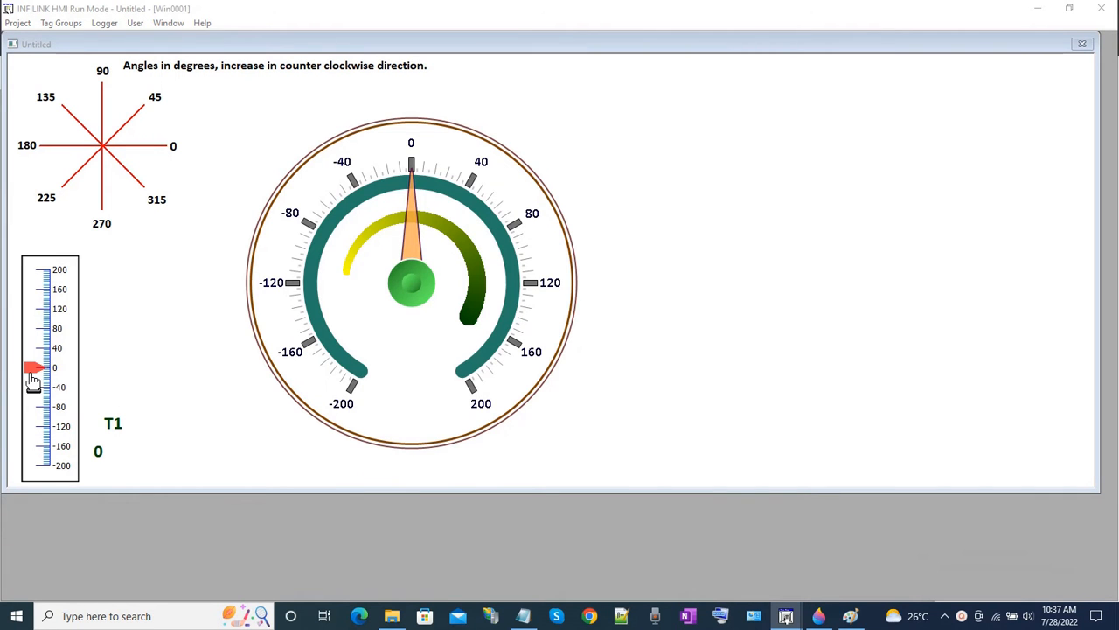
mouse_move(33, 368)
mouse_down()
mouse_move(39, 317)
mouse_move(23, 446)
mouse_move(33, 307)
mouse_move(34, 338)
mouse_up()
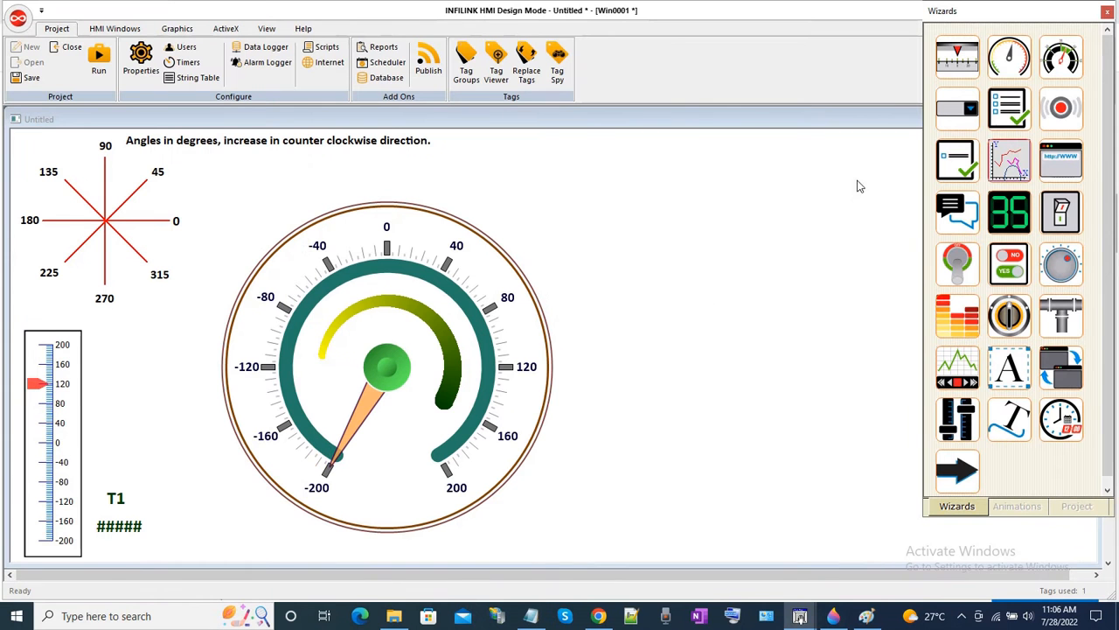
Place a new Super Gauge of about 374 x 338 in the empty area beside the reference gauge
drag(966, 14, 267, 14)
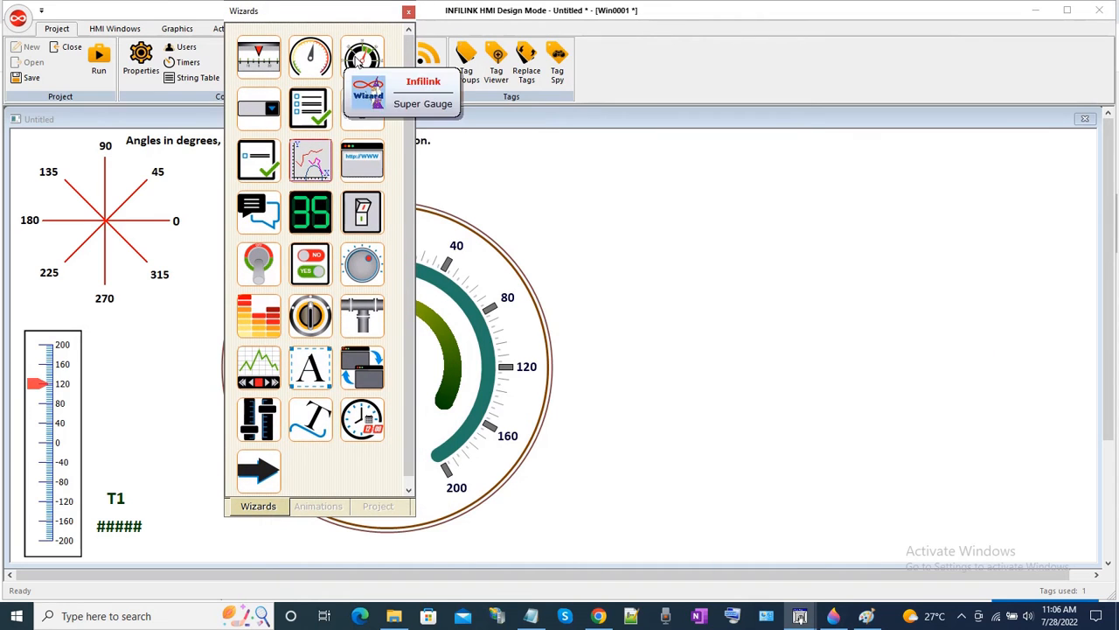
click(358, 59)
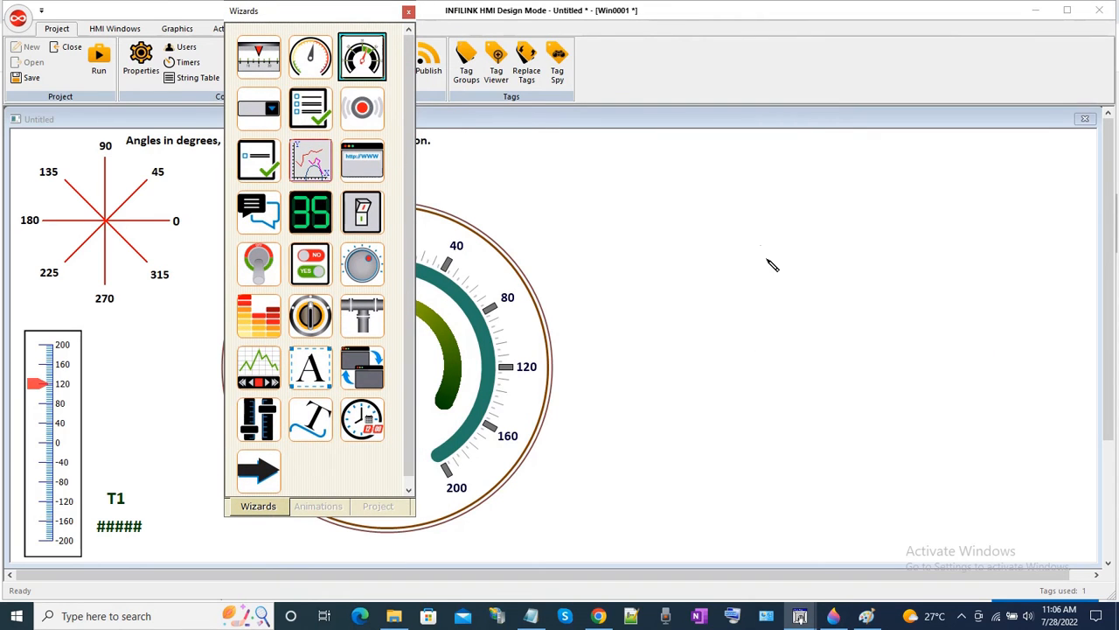
drag(756, 233, 1024, 474)
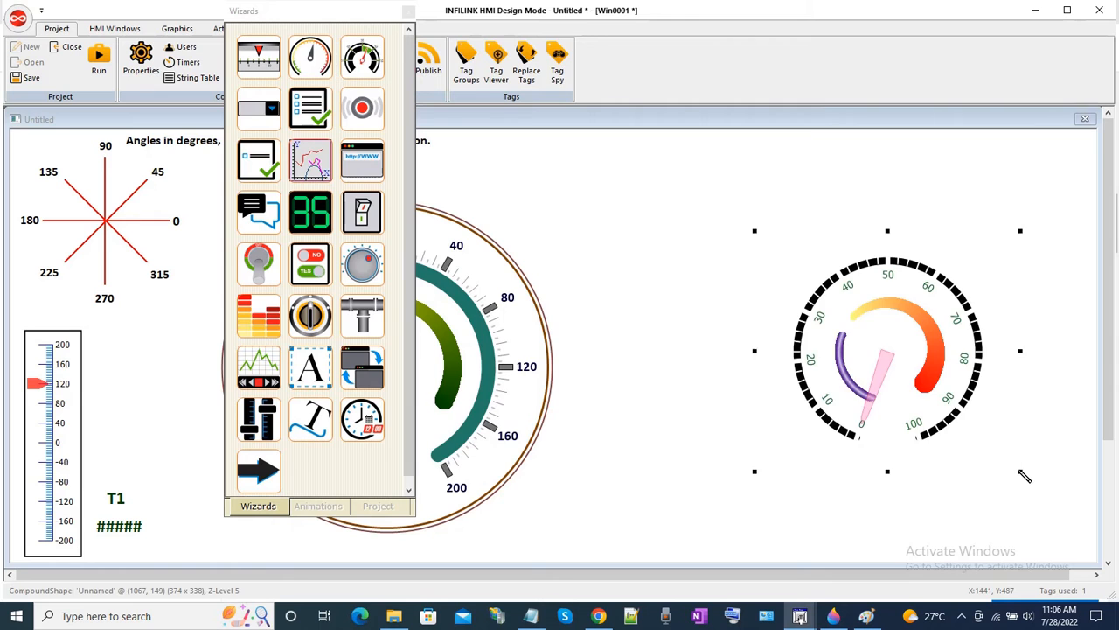
Delete all existing components of the new Super Gauge and apply the change
right_click(860, 368)
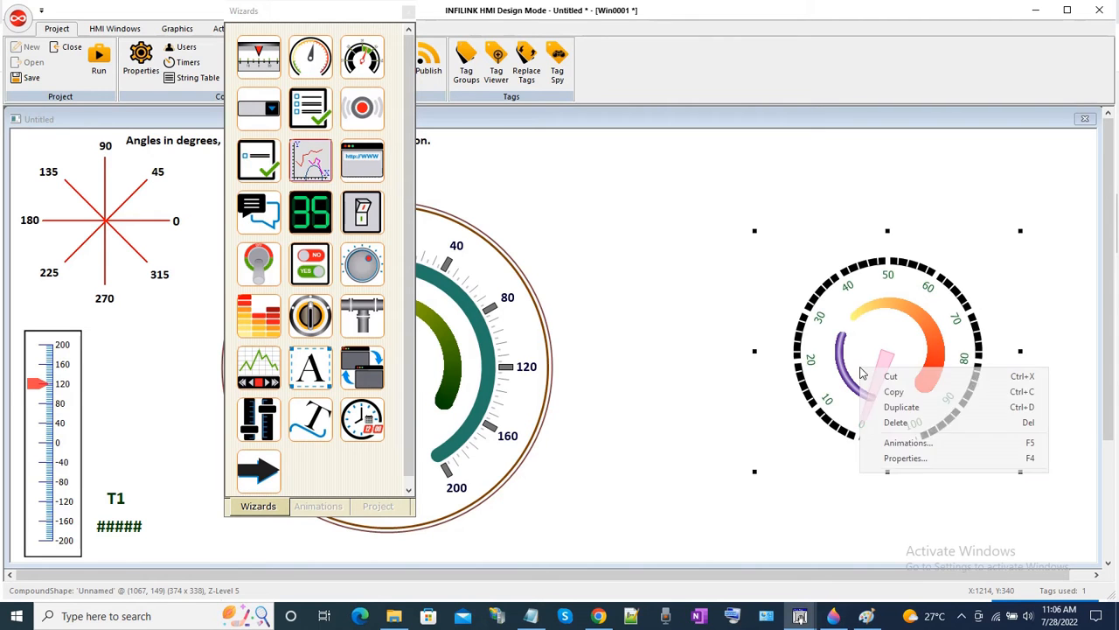
click(903, 459)
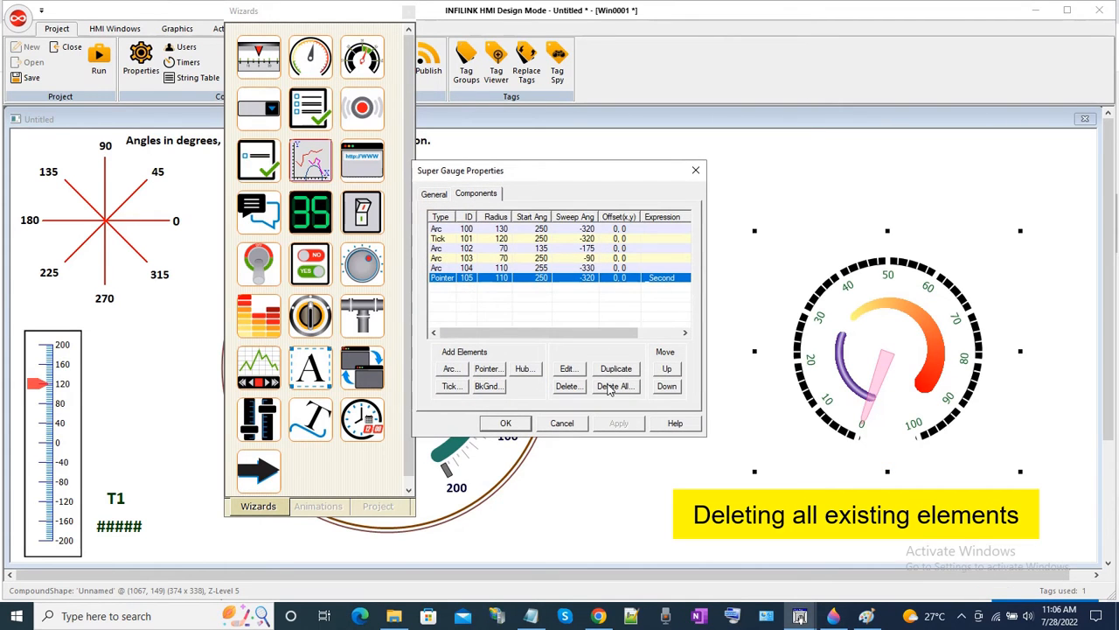
click(609, 387)
click(567, 357)
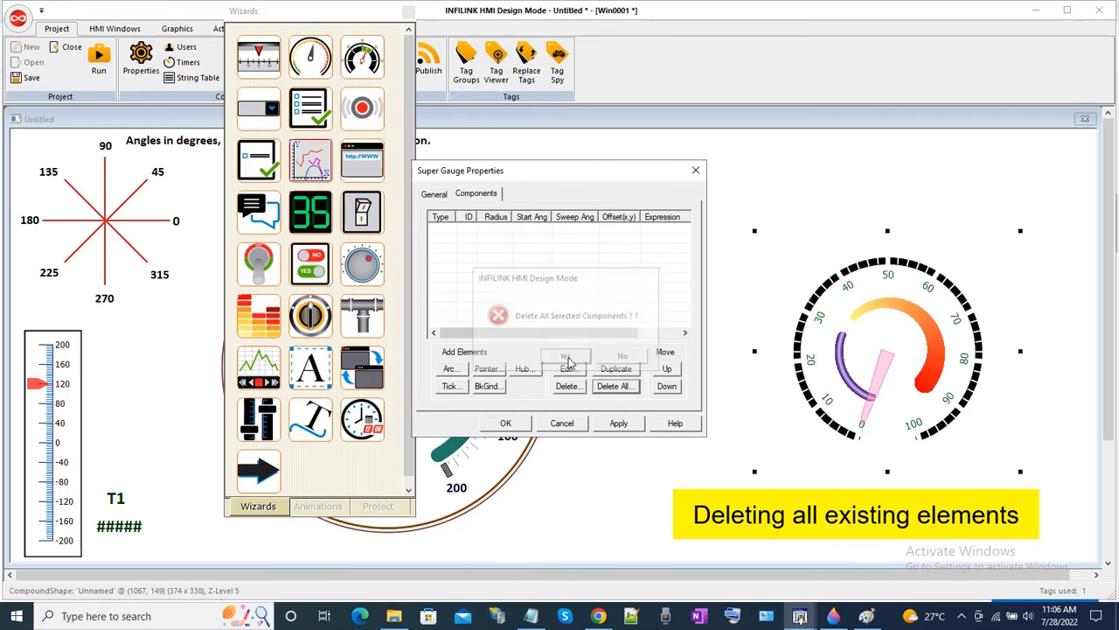
click(615, 424)
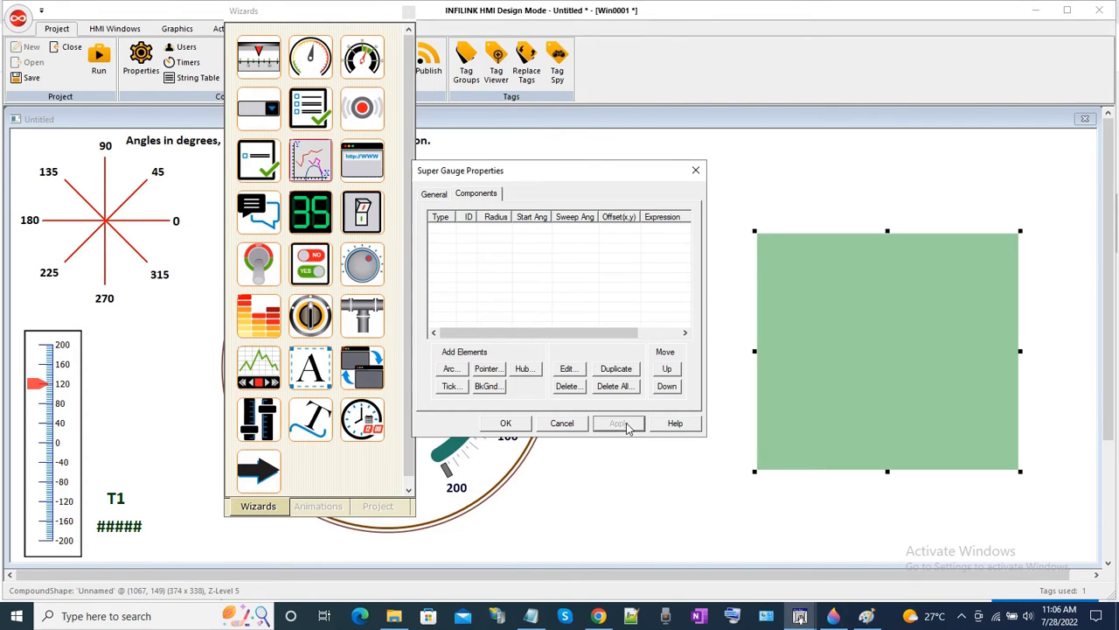
click(506, 424)
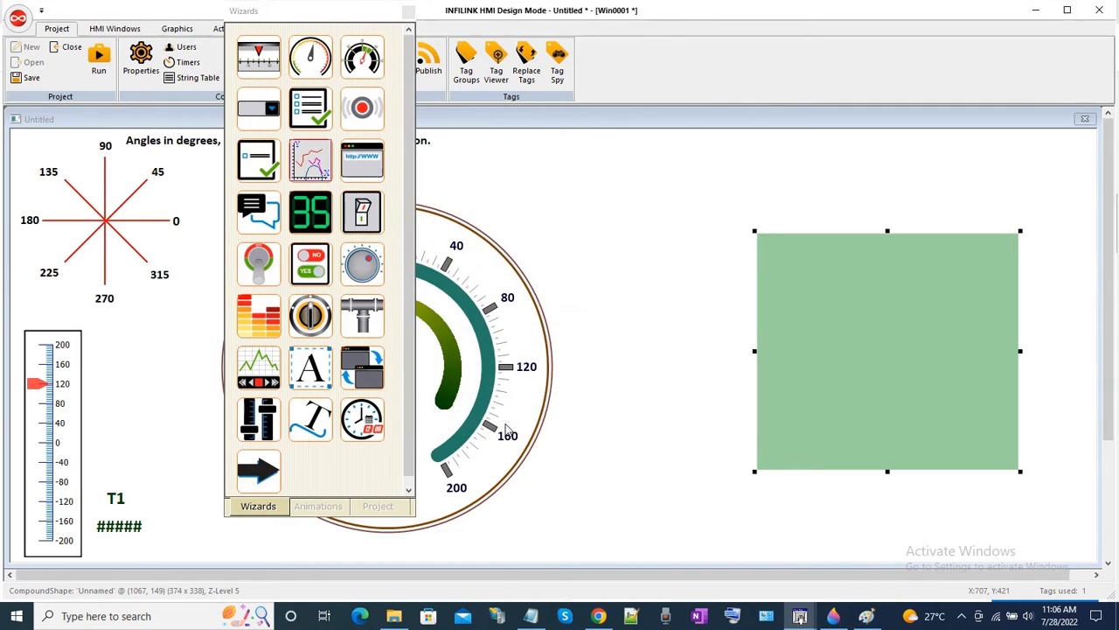
Add a Tick element to the emptied gauge with radius 180, start angle 240 and sweep angle -300
right_click(808, 399)
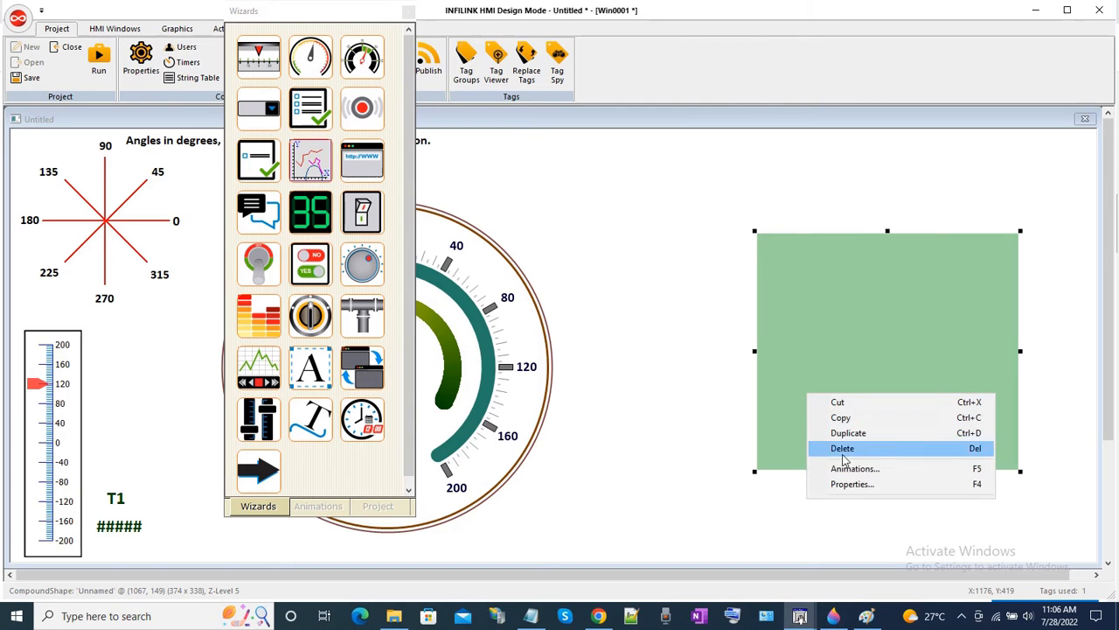
click(837, 485)
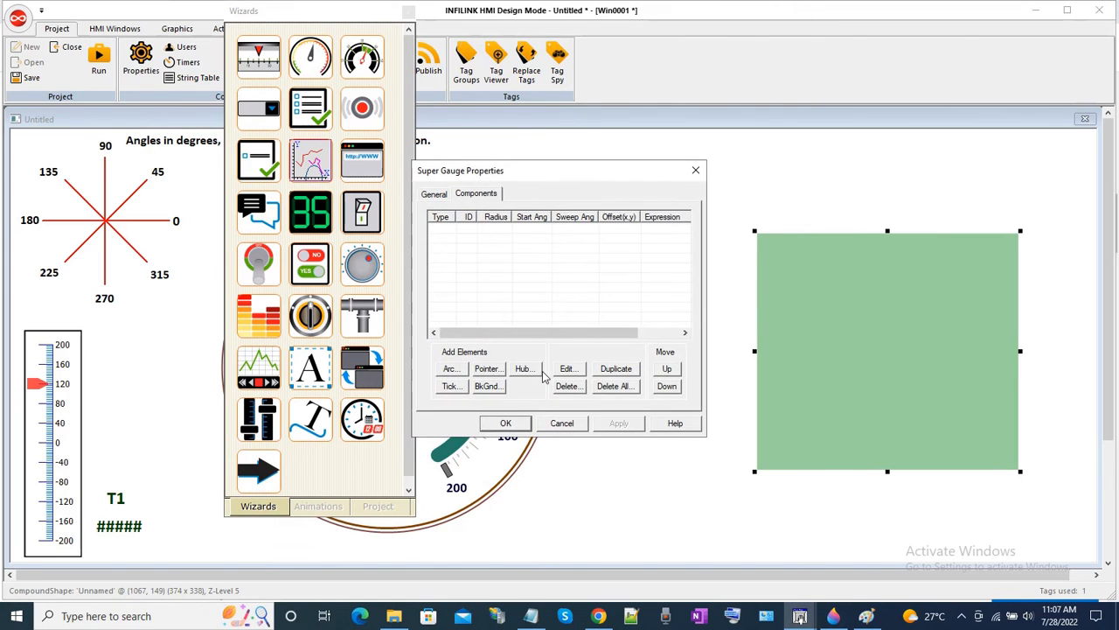
click(449, 387)
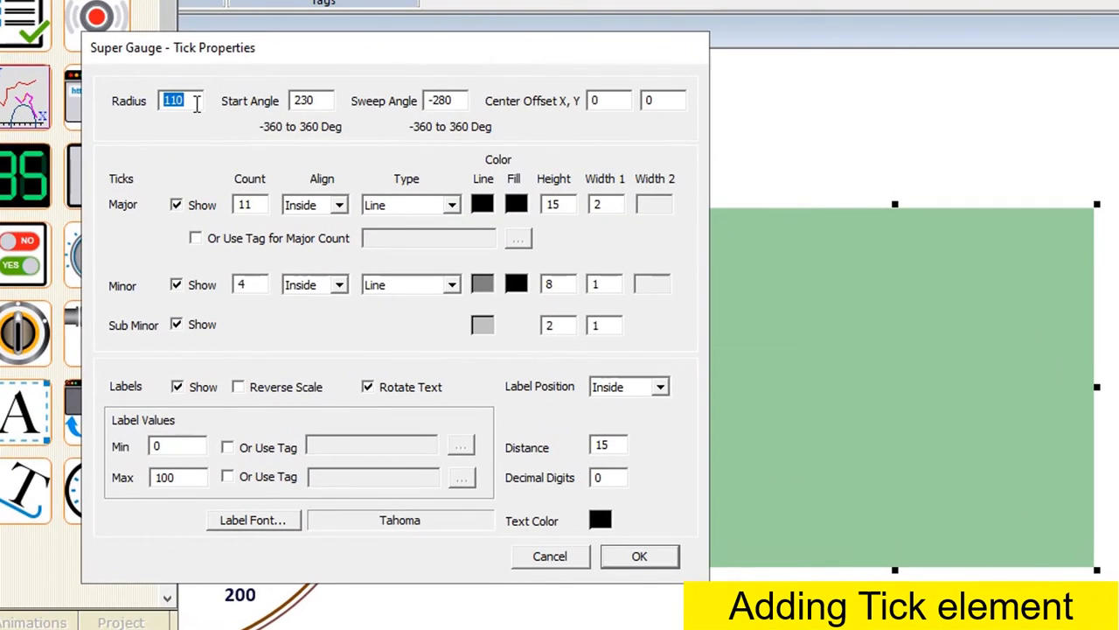
text(18)
double_click(313, 99)
text(24)
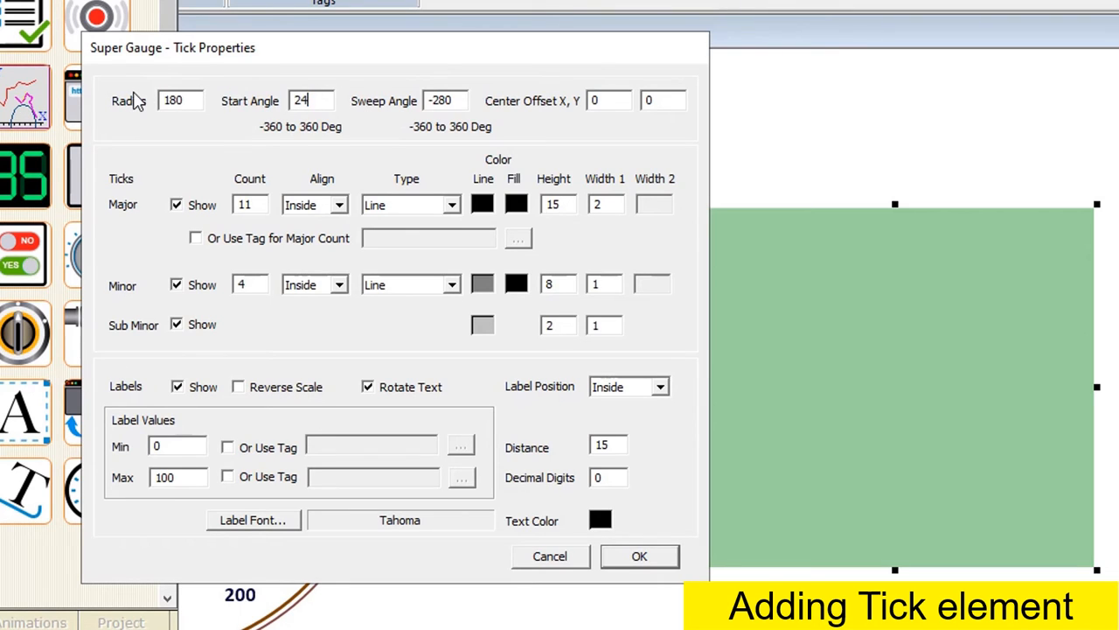
key(Tab)
text(-300)
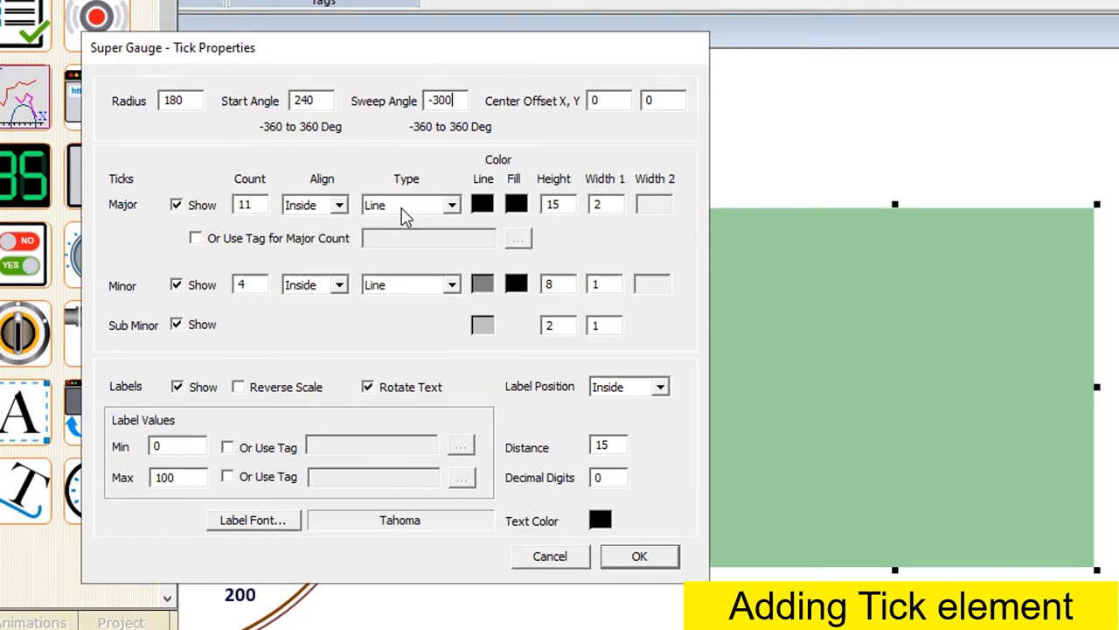
Set the major ticks to the Spike type with height 10 and both widths 4
click(449, 208)
click(398, 238)
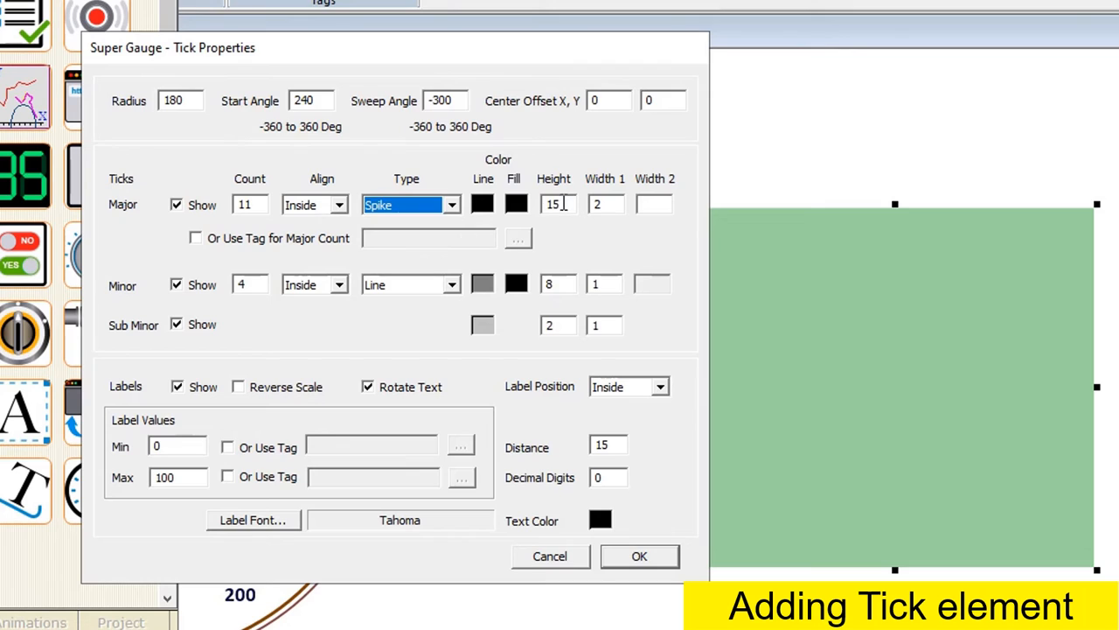
double_click(560, 204)
text(10)
double_click(602, 204)
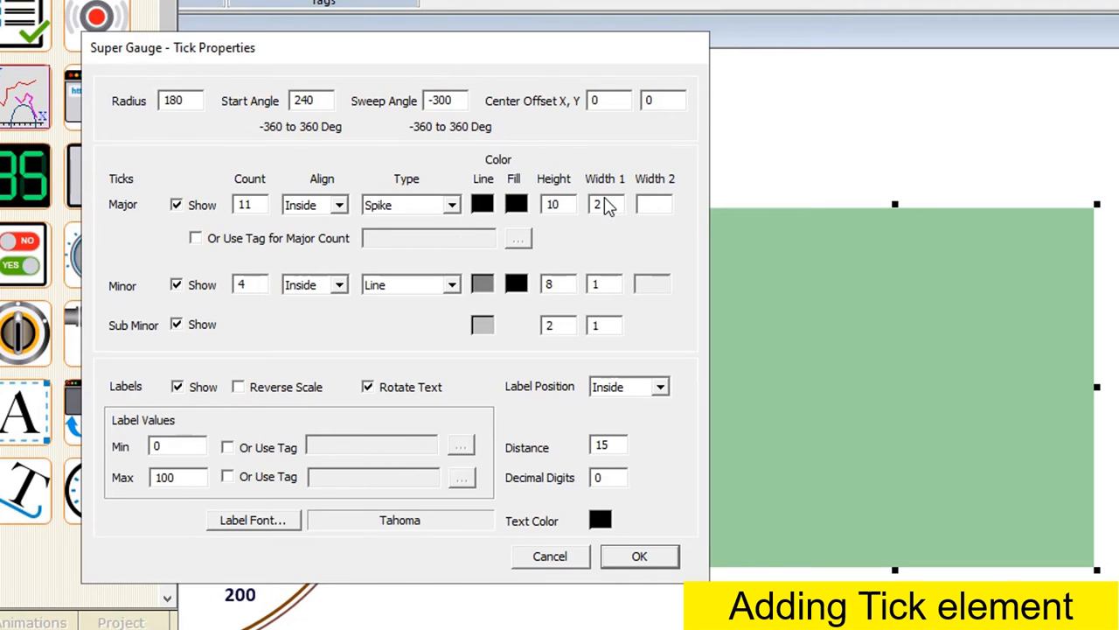
text(4)
click(657, 206)
Set the major ticks' fill color to dark gray, RGB 100, 100, 100
click(516, 206)
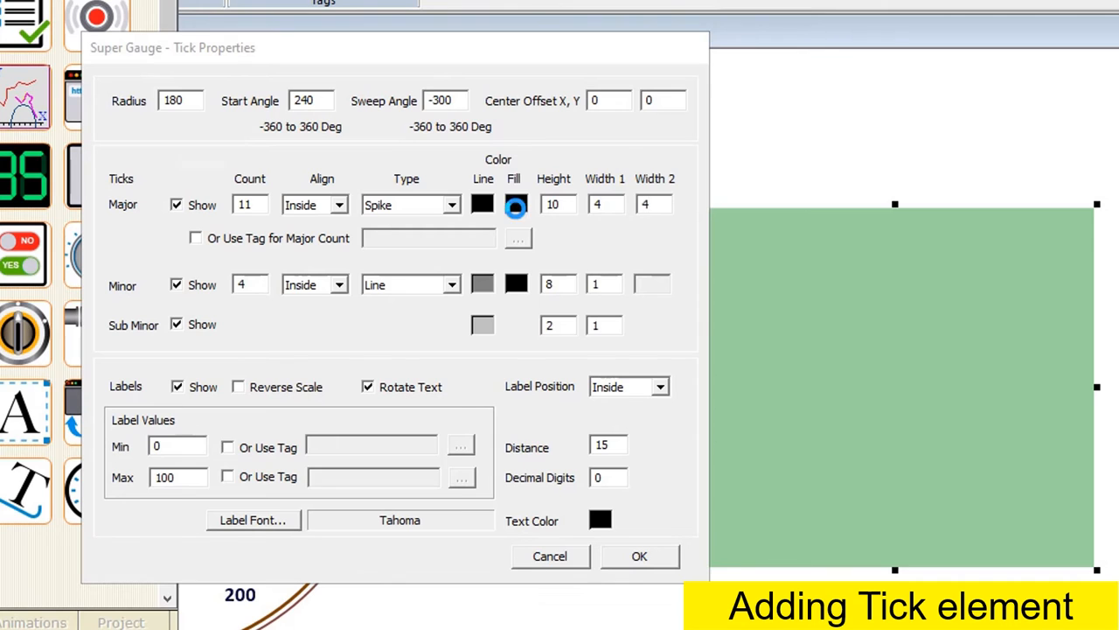
click(619, 317)
click(621, 298)
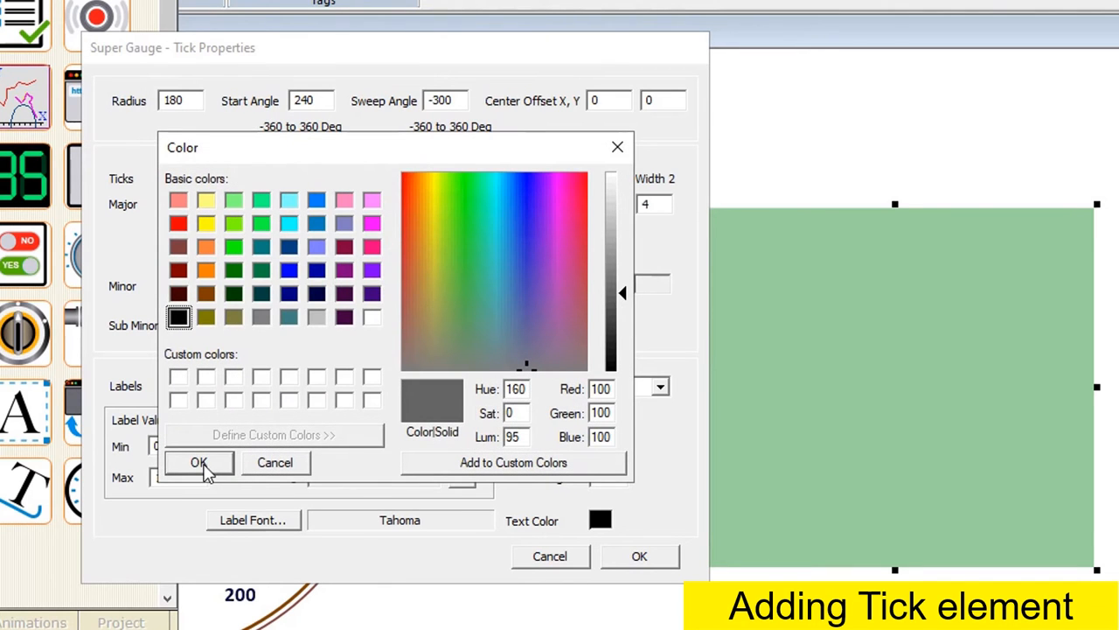
click(198, 462)
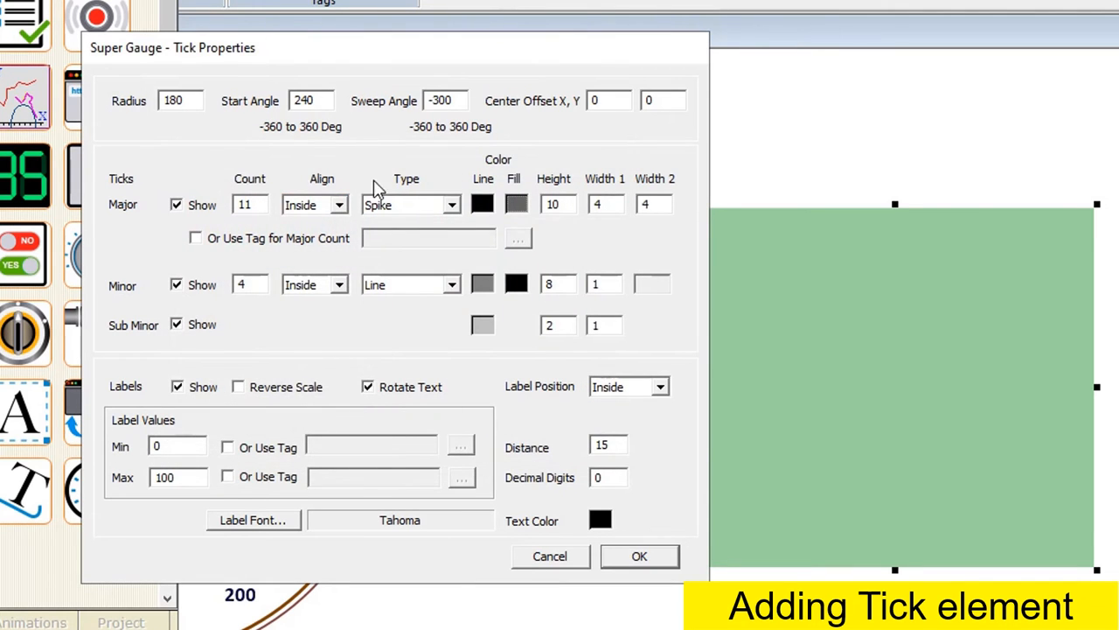
Set the minor tick height to 15, and the sub minor ticks to height 5 and width 2
double_click(551, 284)
text(15)
double_click(560, 325)
text(5)
key(Tab)
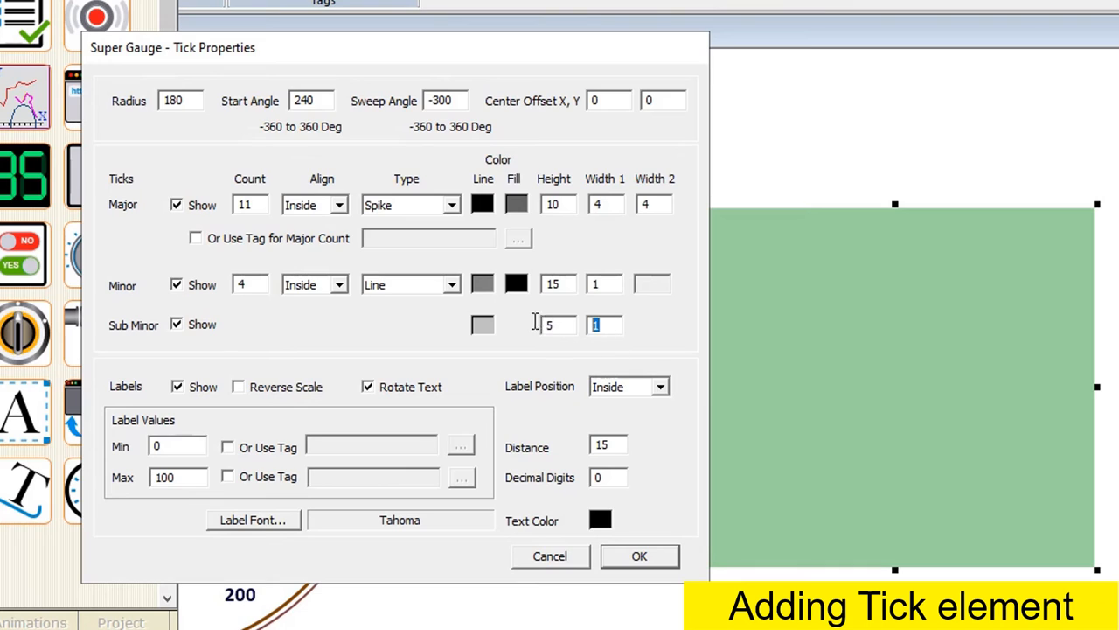
text(2)
Turn off text rotation for the tick labels and set the label position to Outside
click(362, 388)
click(623, 391)
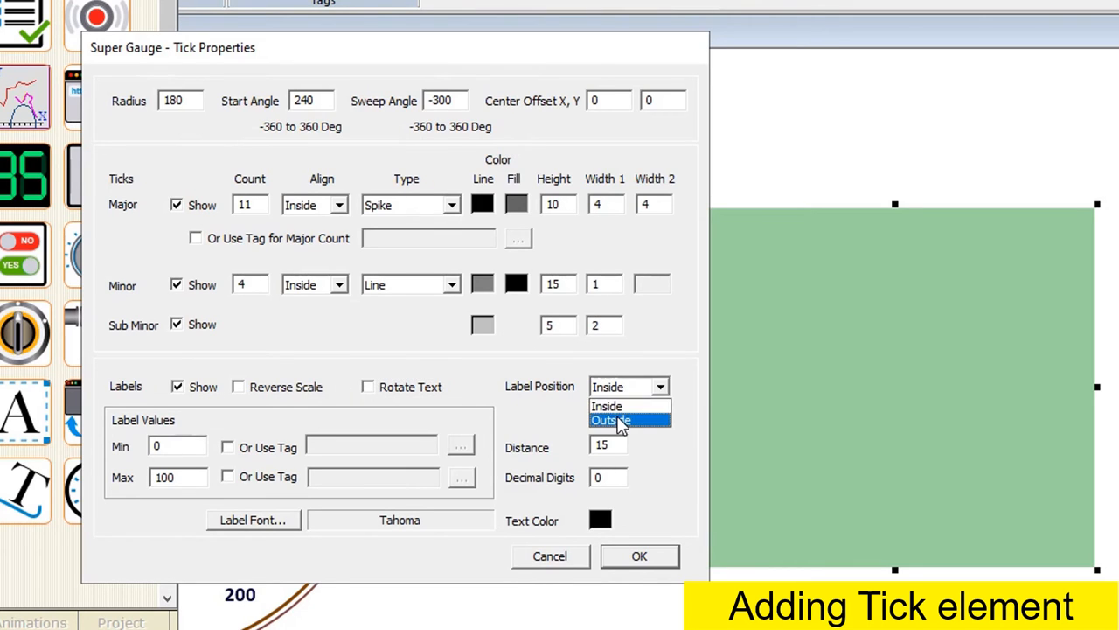
click(603, 420)
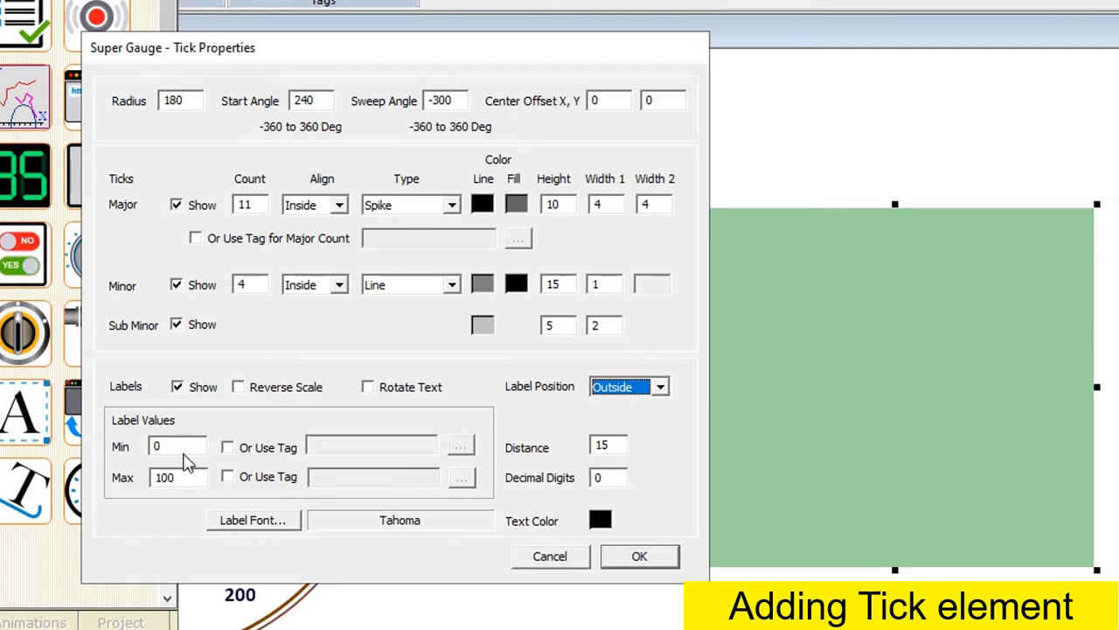
Set the label values from -200 to 200 with a distance of 20, and apply the Tick element to the gauge
double_click(184, 447)
text(-200)
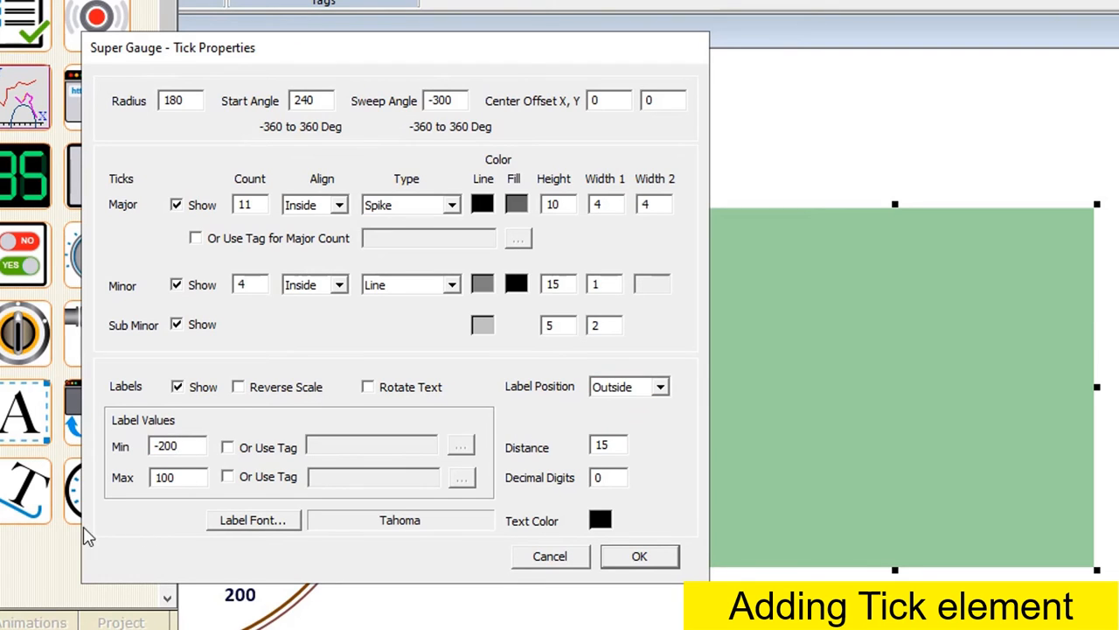
double_click(183, 479)
text(200)
double_click(608, 446)
text(20)
click(662, 562)
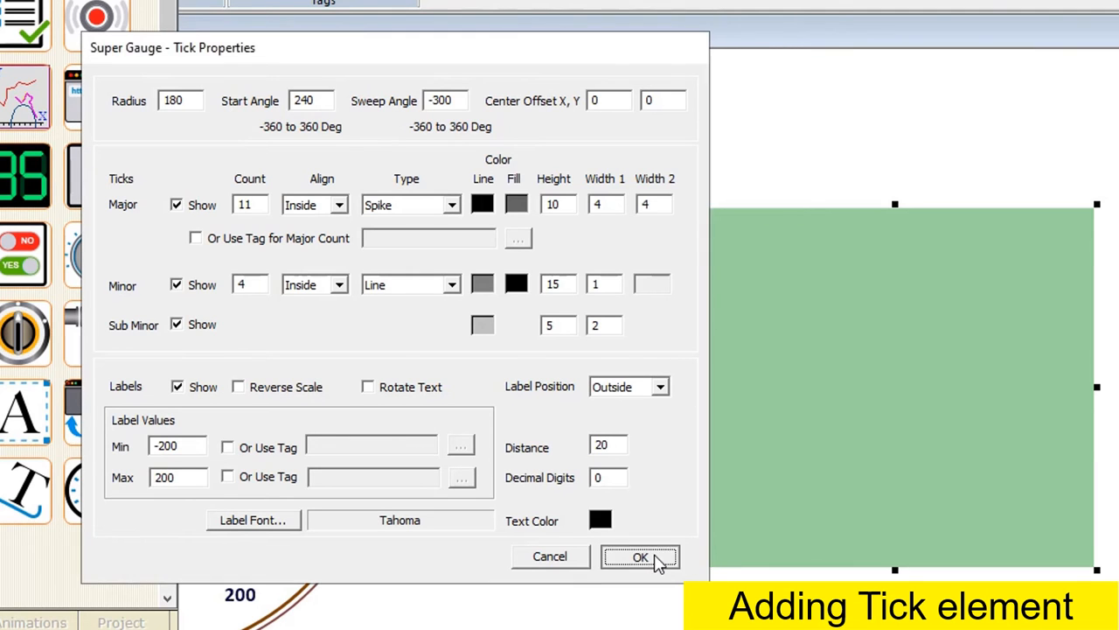
click(495, 503)
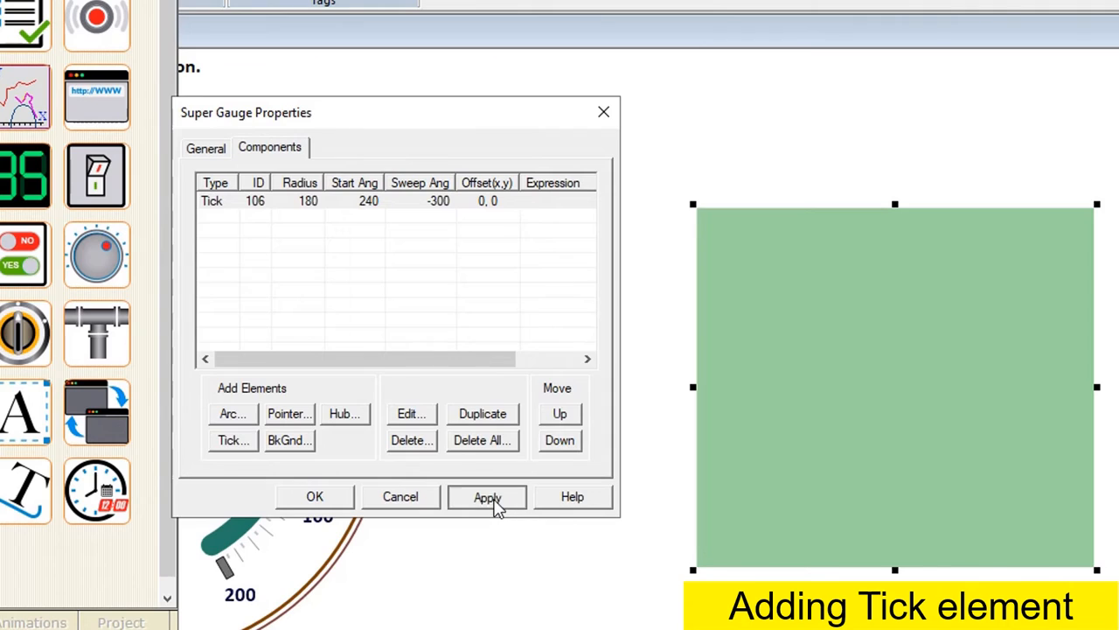
click(325, 496)
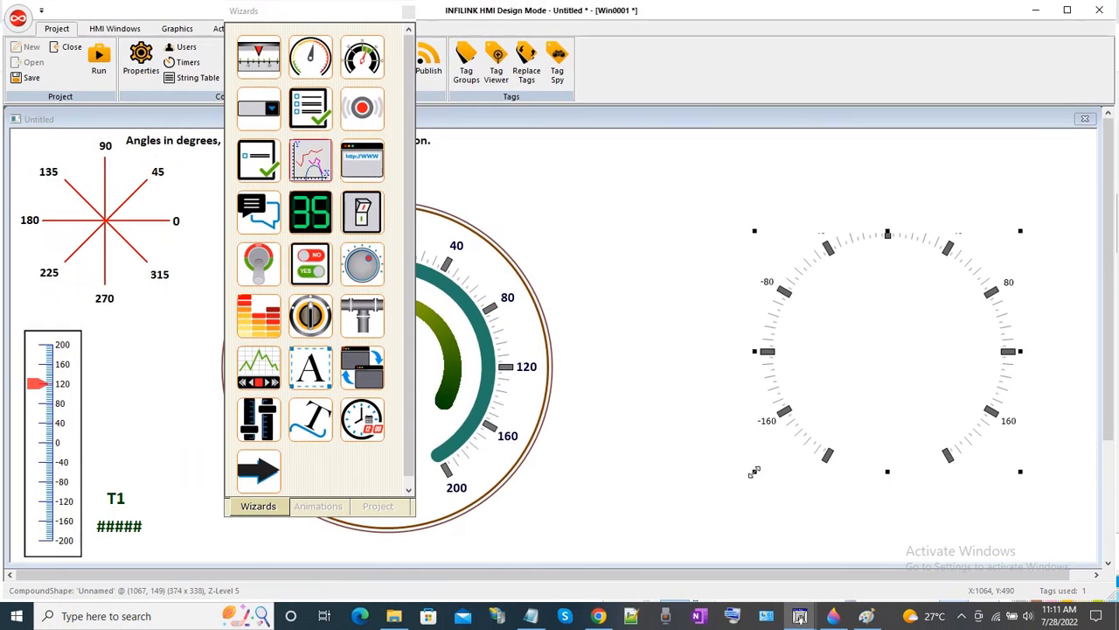
Enlarge the new gauge's frame to about 541 x 480 so the whole tick scale and its labels fit
drag(754, 473, 656, 527)
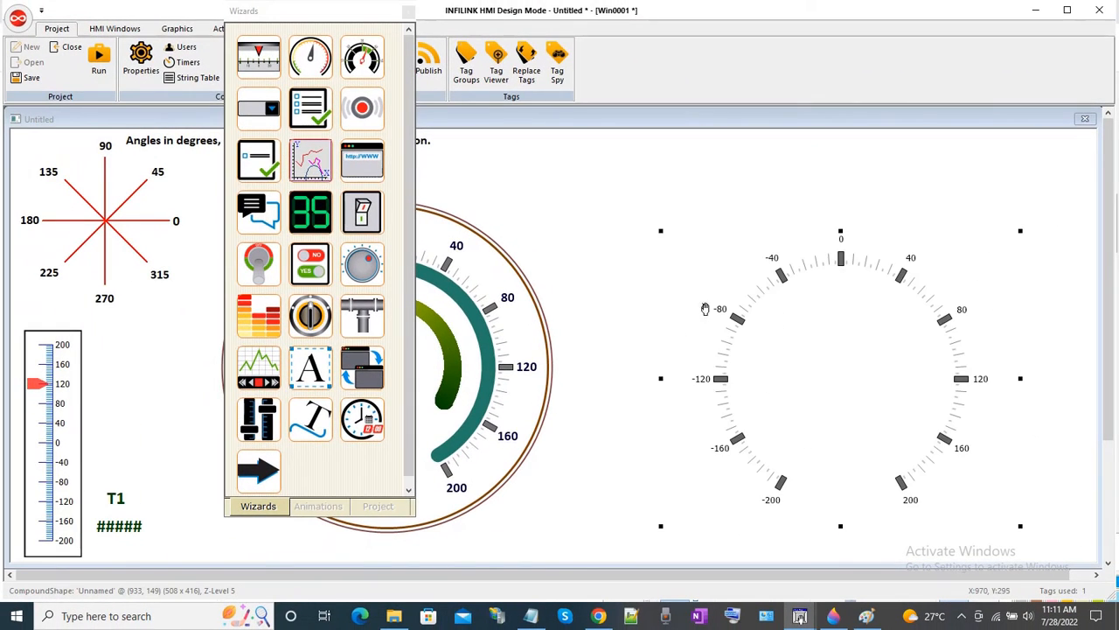
drag(661, 231, 638, 177)
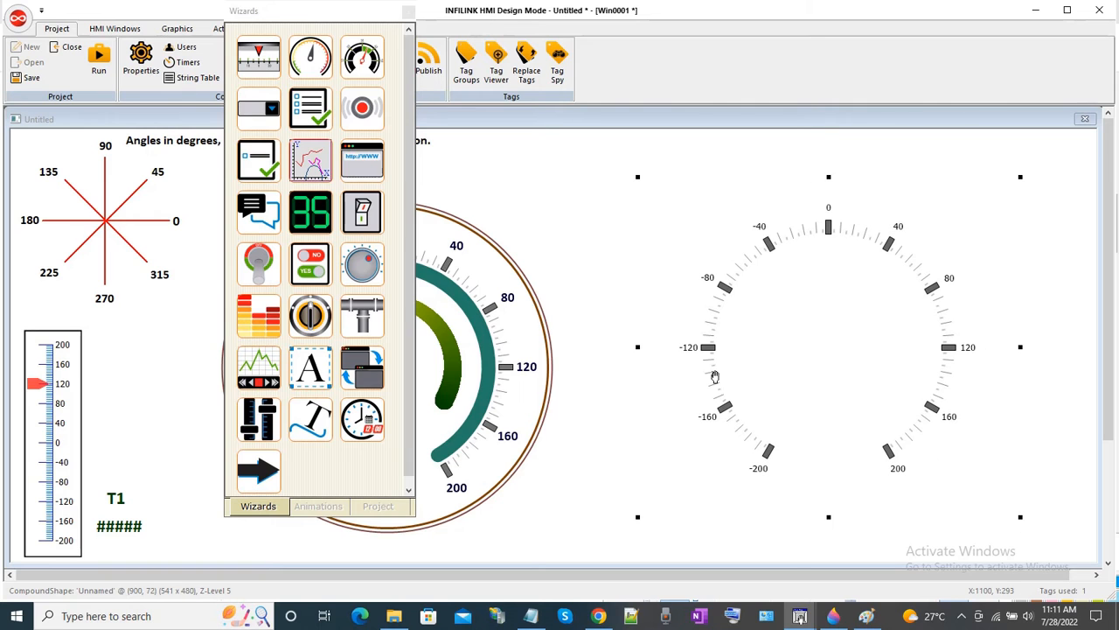
Check the label font, style and size used by the reference gauge's Tick element, leaving its settings as they are
drag(302, 19, 87, 53)
click(393, 380)
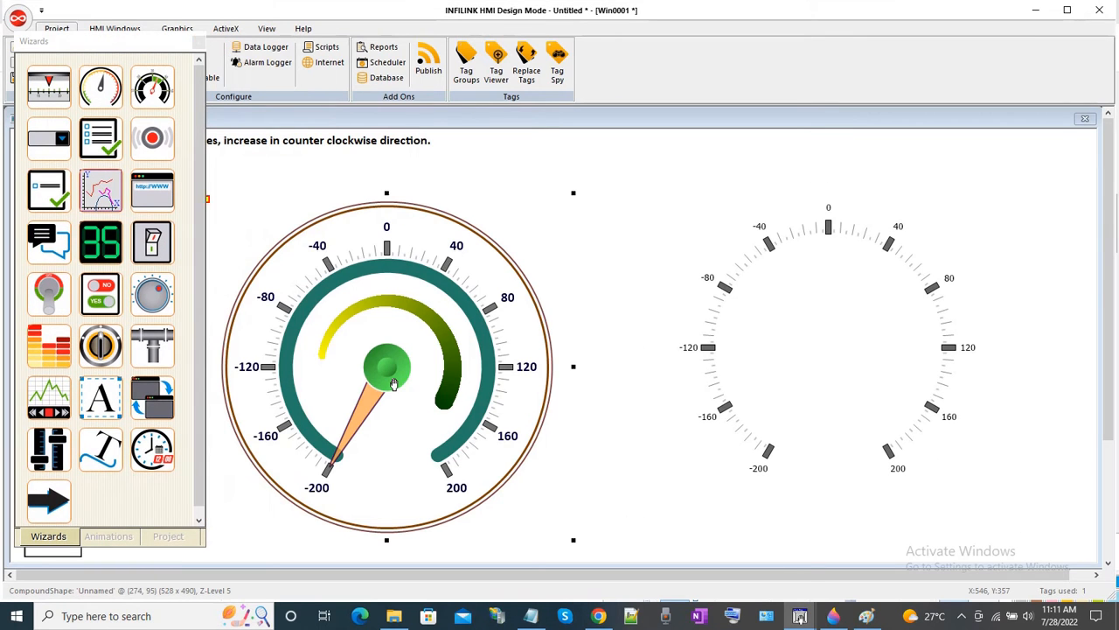
right_click(393, 379)
click(428, 490)
double_click(448, 230)
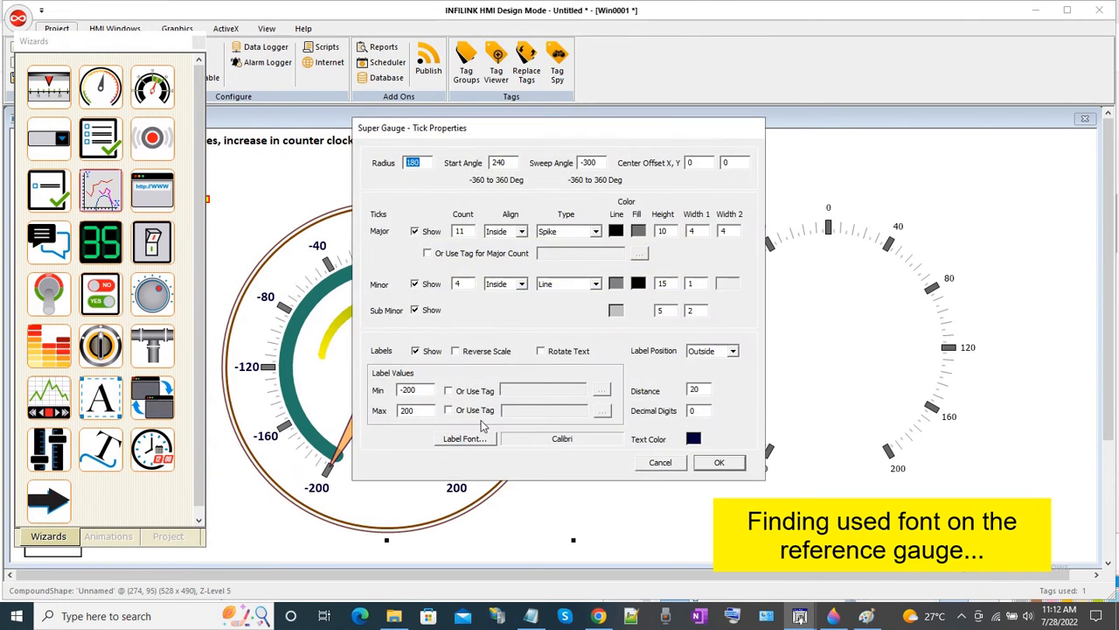
click(462, 437)
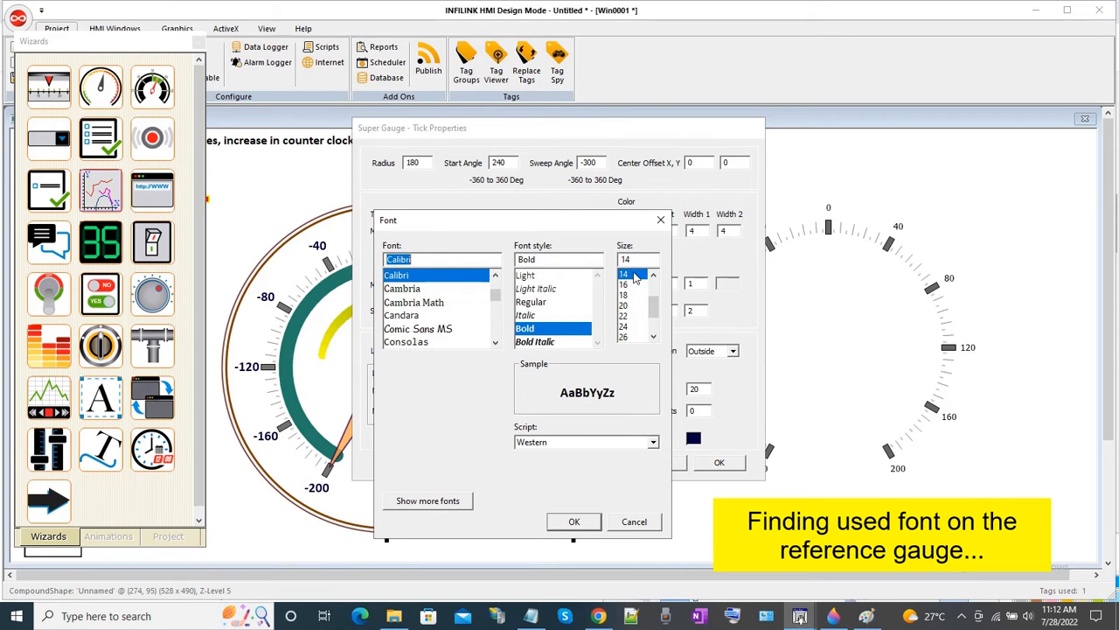
click(635, 523)
click(654, 462)
click(580, 419)
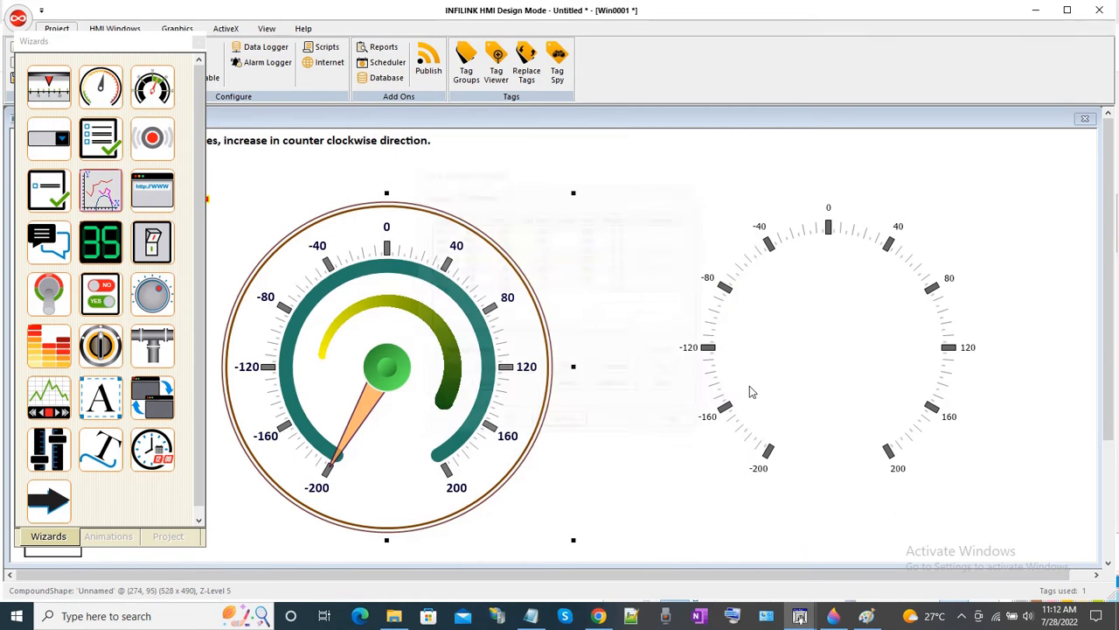
Set the new gauge's tick label font to Calibri, Bold, size 14, and apply it to the gauge
right_click(755, 375)
click(786, 470)
double_click(481, 231)
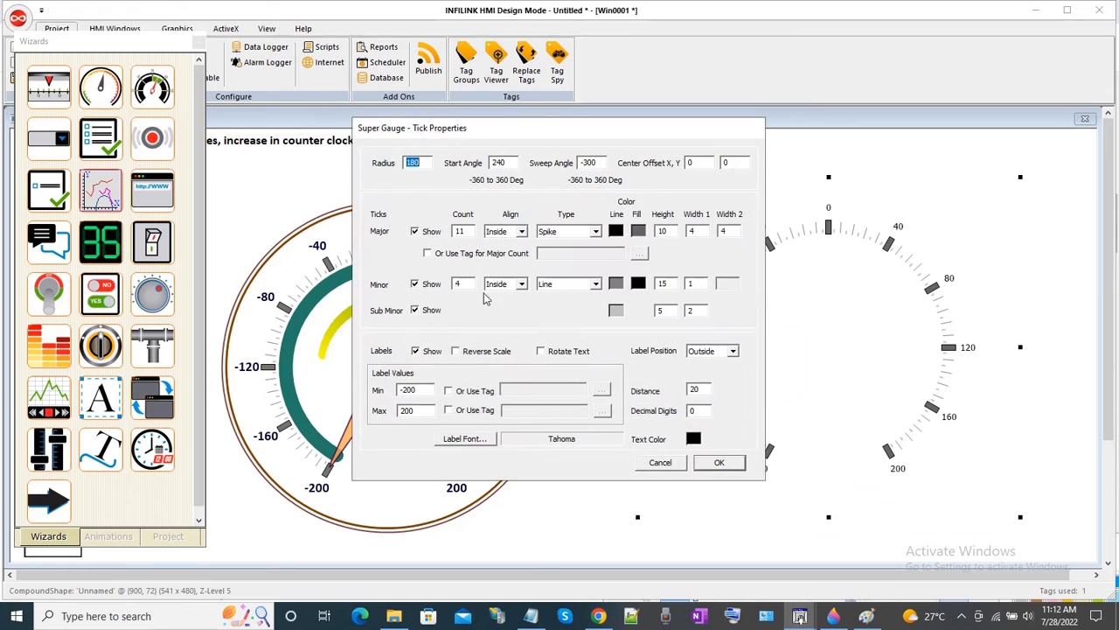
drag(495, 328, 498, 285)
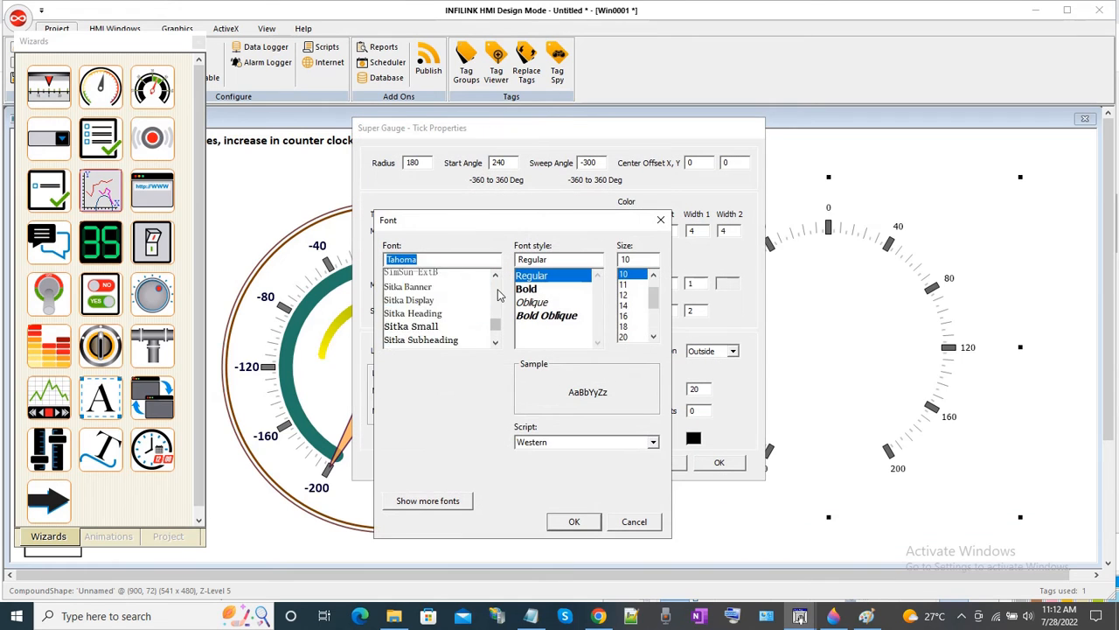
click(496, 276)
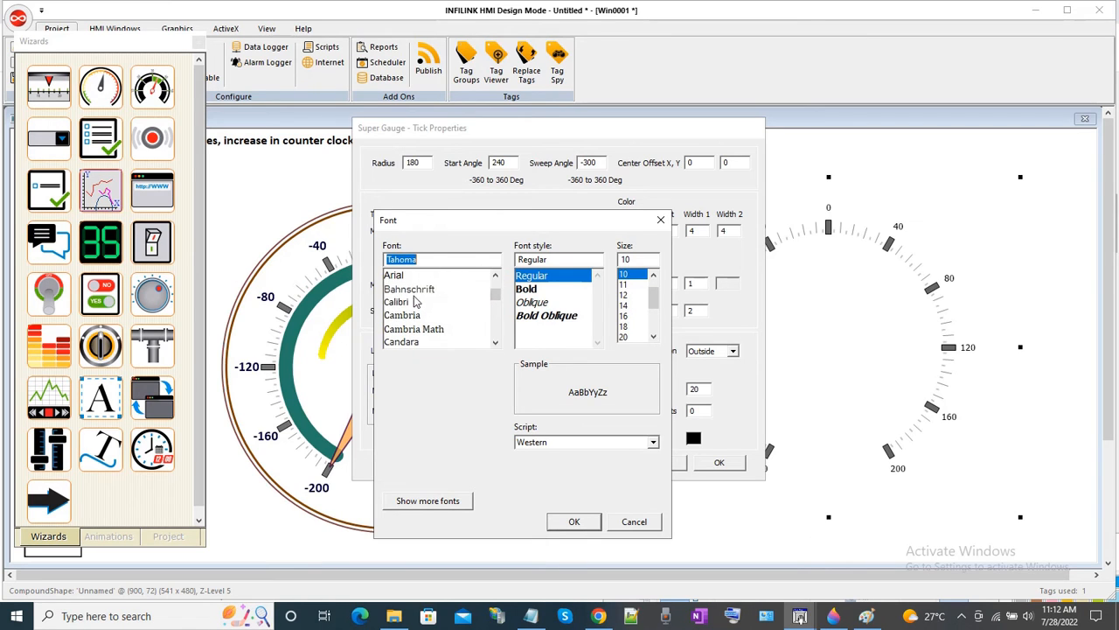
click(411, 302)
click(529, 328)
click(626, 305)
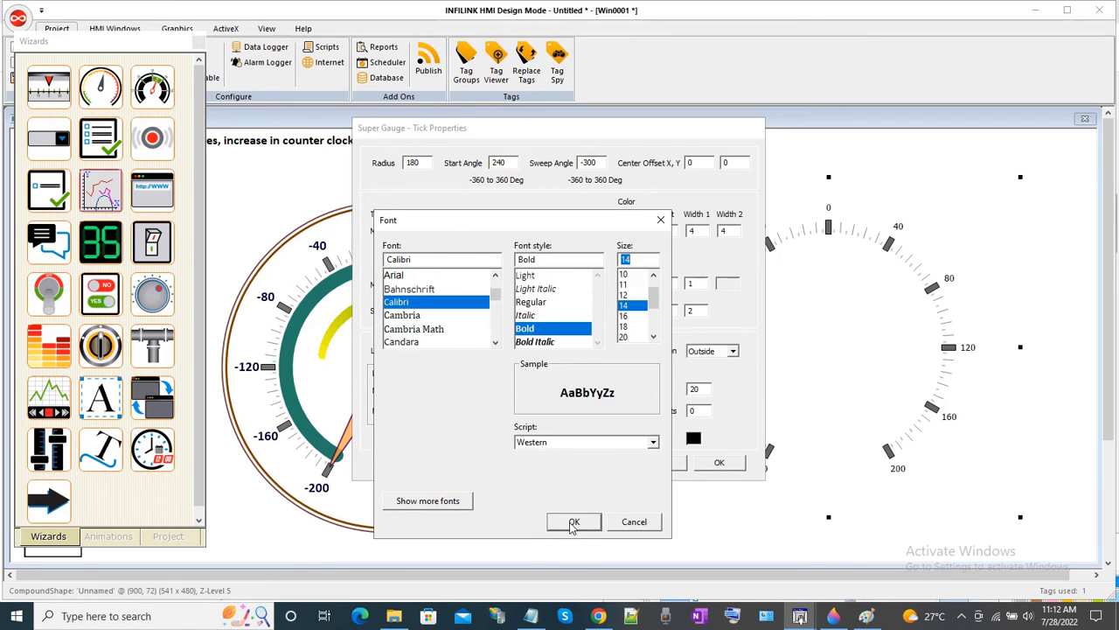
click(574, 521)
click(719, 462)
click(618, 423)
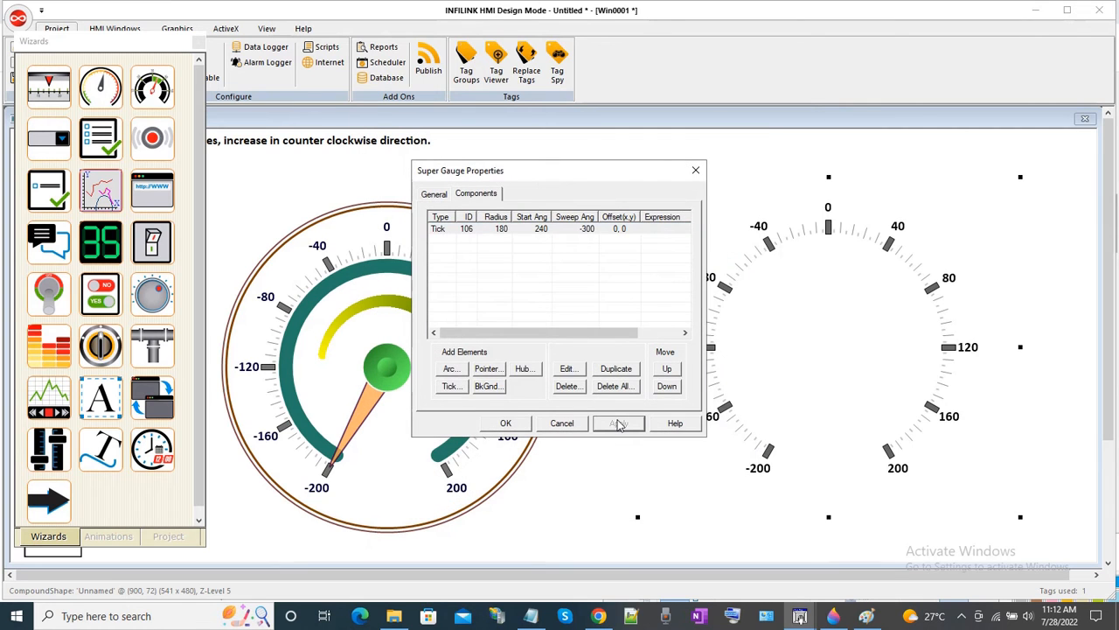
click(507, 423)
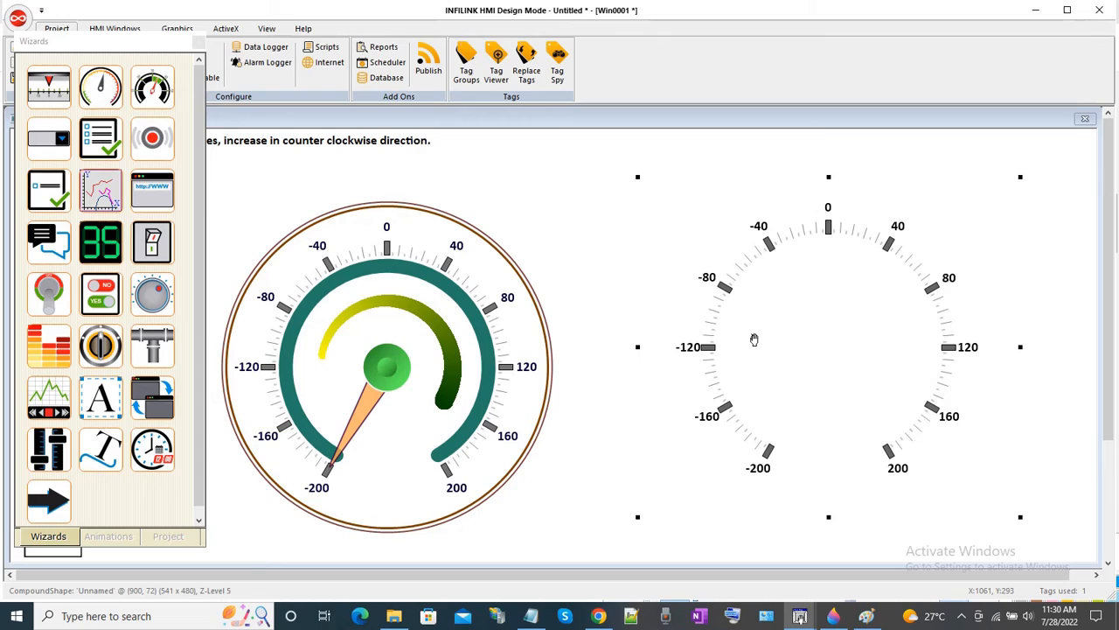
Add an Arc element to the new gauge and set its radius to 145
right_click(754, 339)
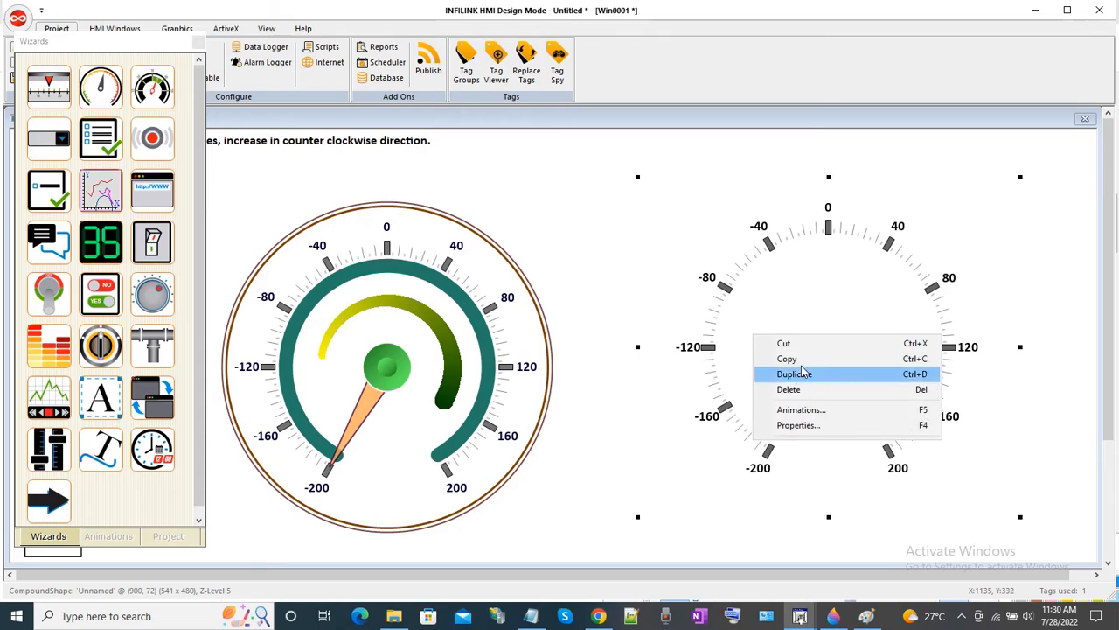
click(789, 425)
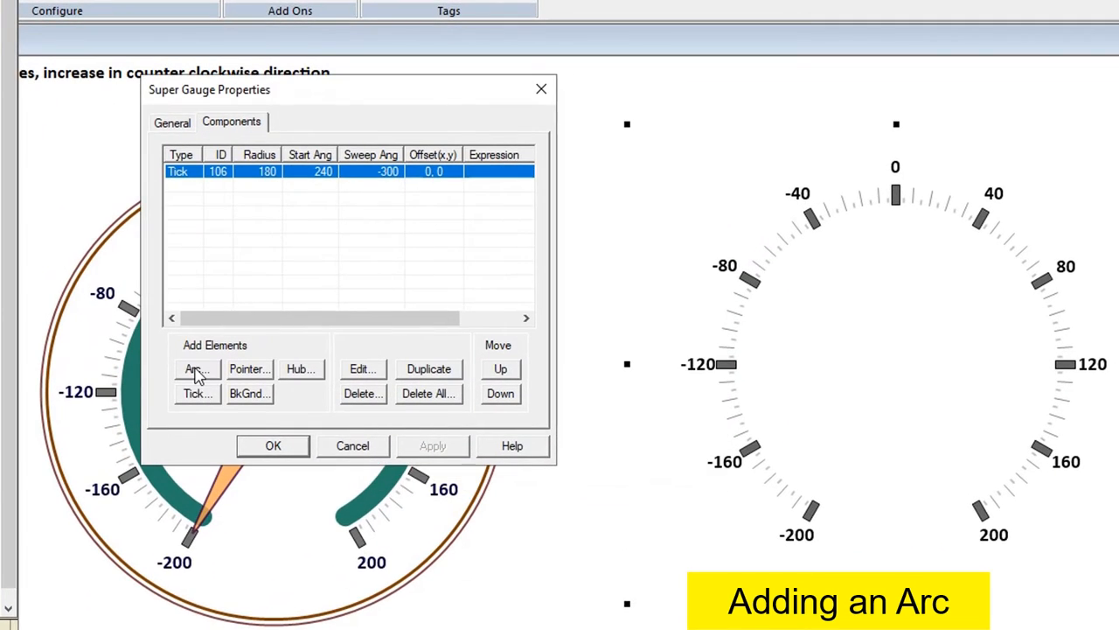
click(195, 370)
click(204, 89)
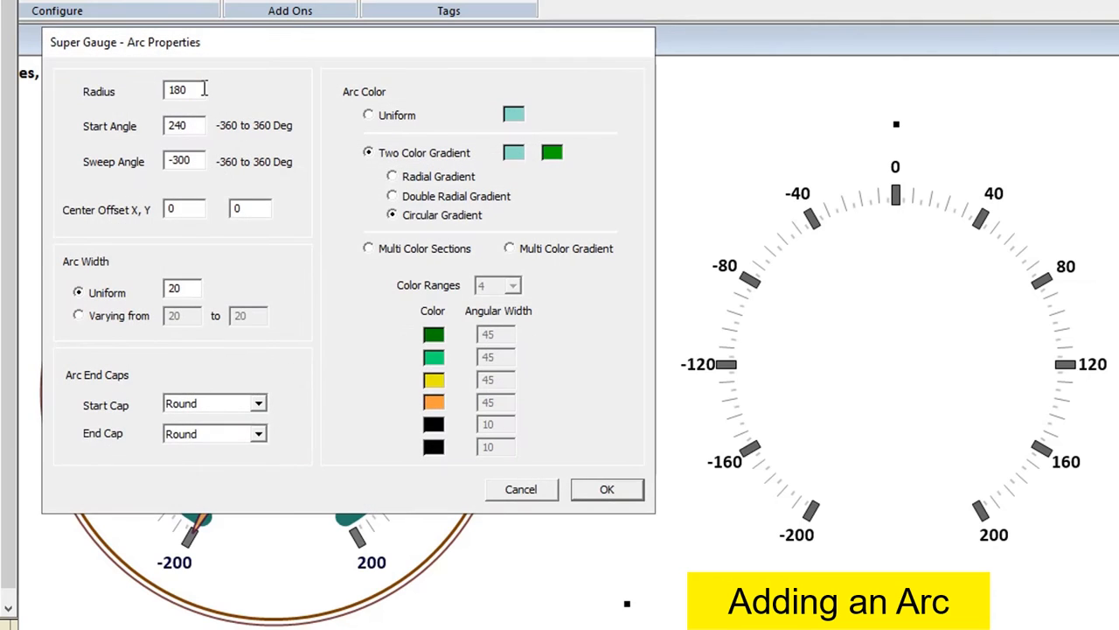
double_click(205, 88)
text(145)
Give the arc a uniform color of red 36, green 123, blue 106, and apply it to the gauge
click(397, 117)
click(519, 119)
double_click(537, 346)
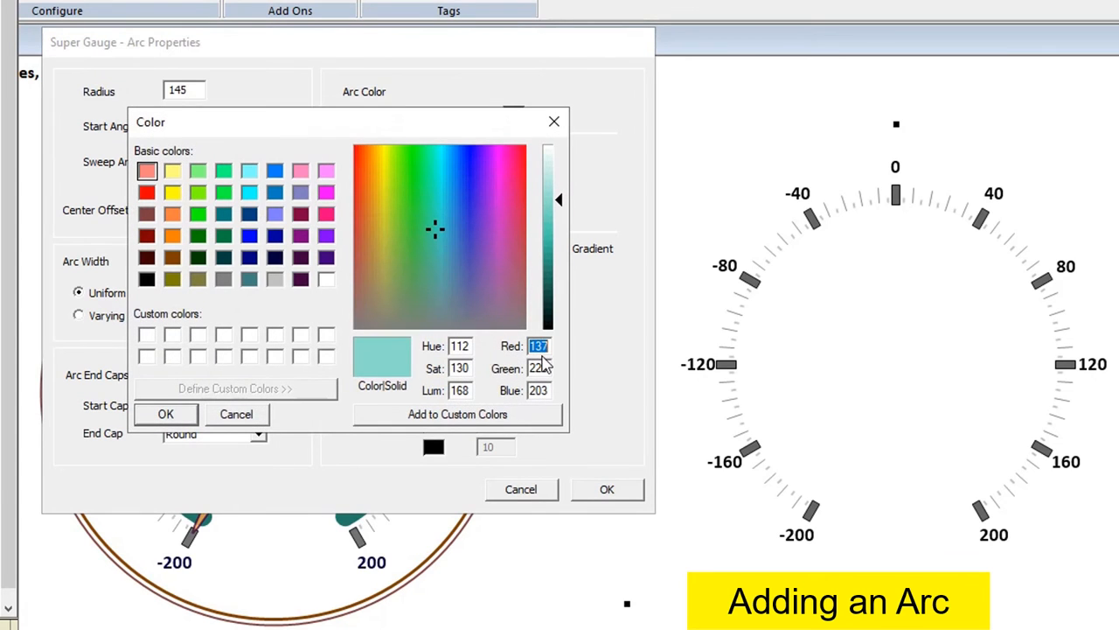
text(36)
double_click(539, 368)
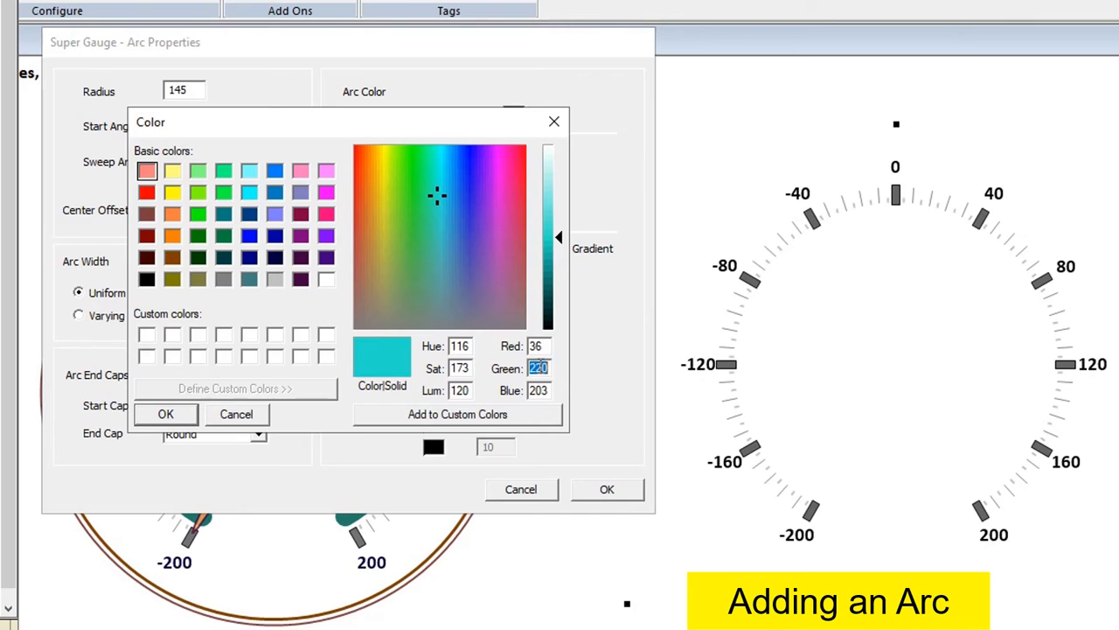
text(123)
double_click(538, 390)
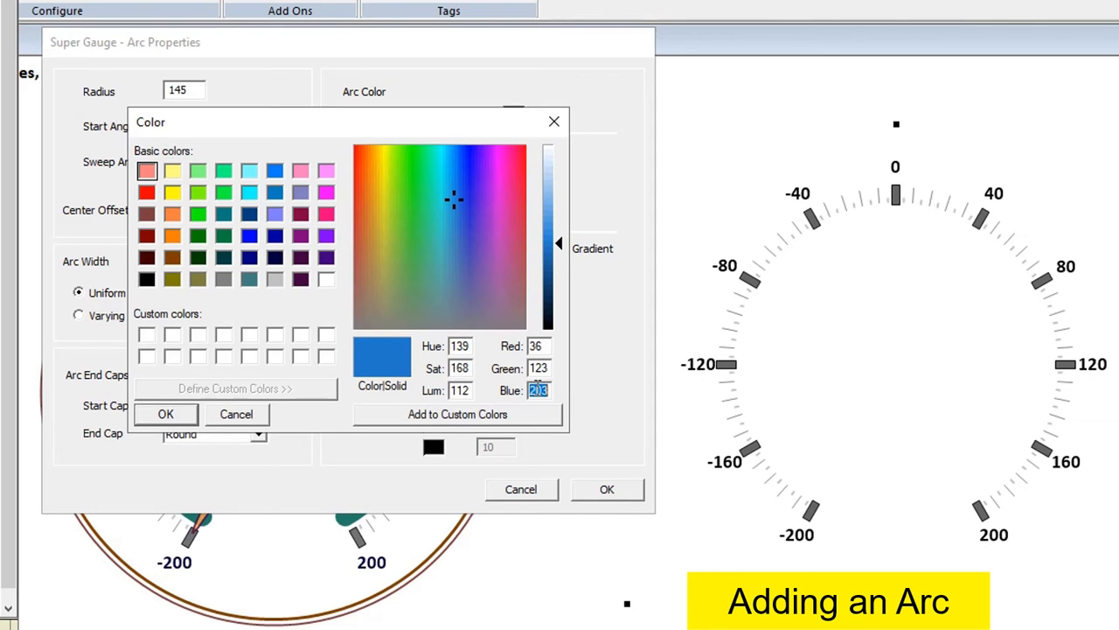
text(106)
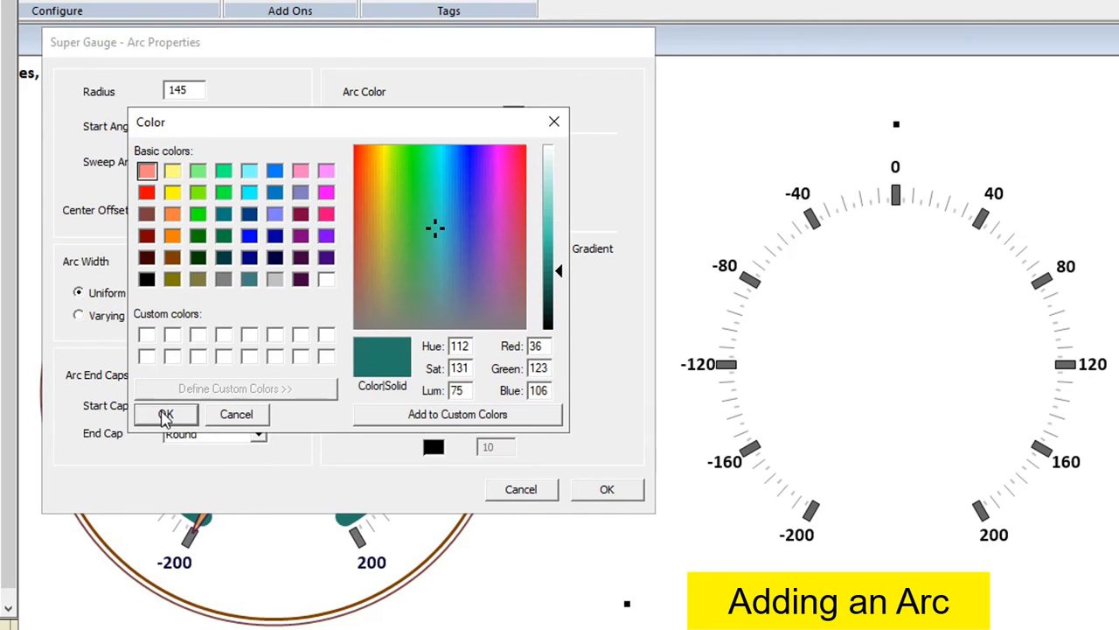
click(166, 414)
click(610, 491)
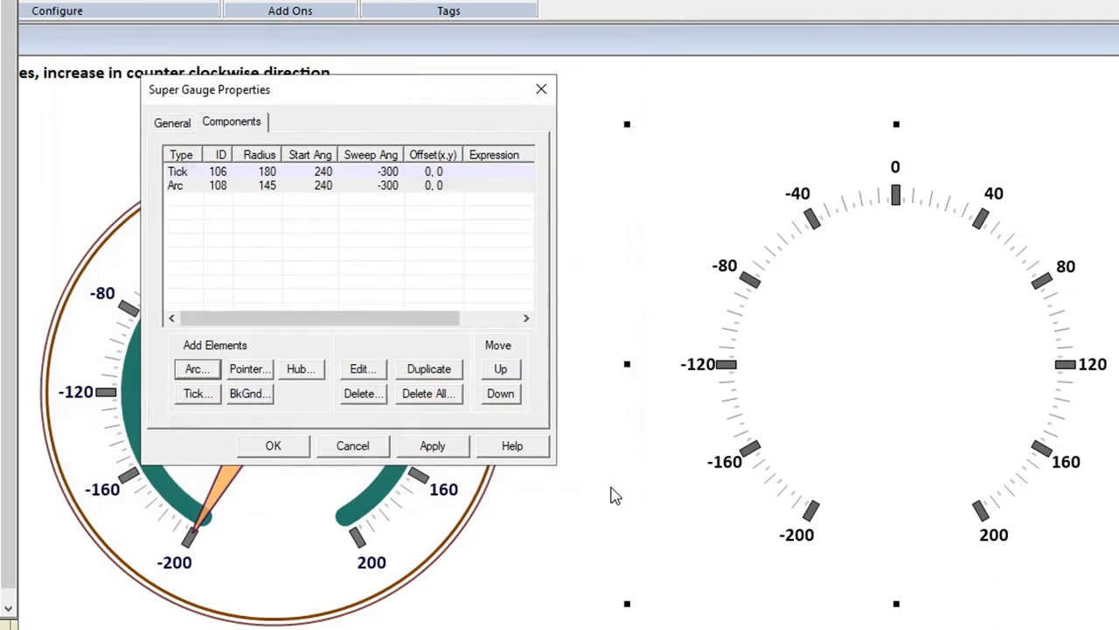
click(428, 446)
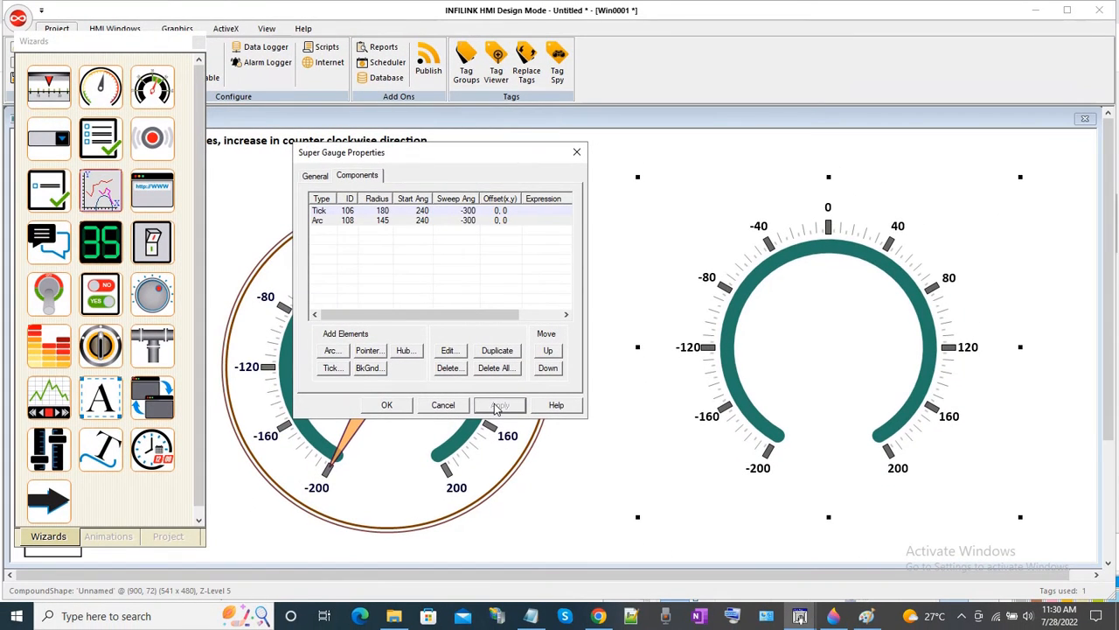
click(399, 409)
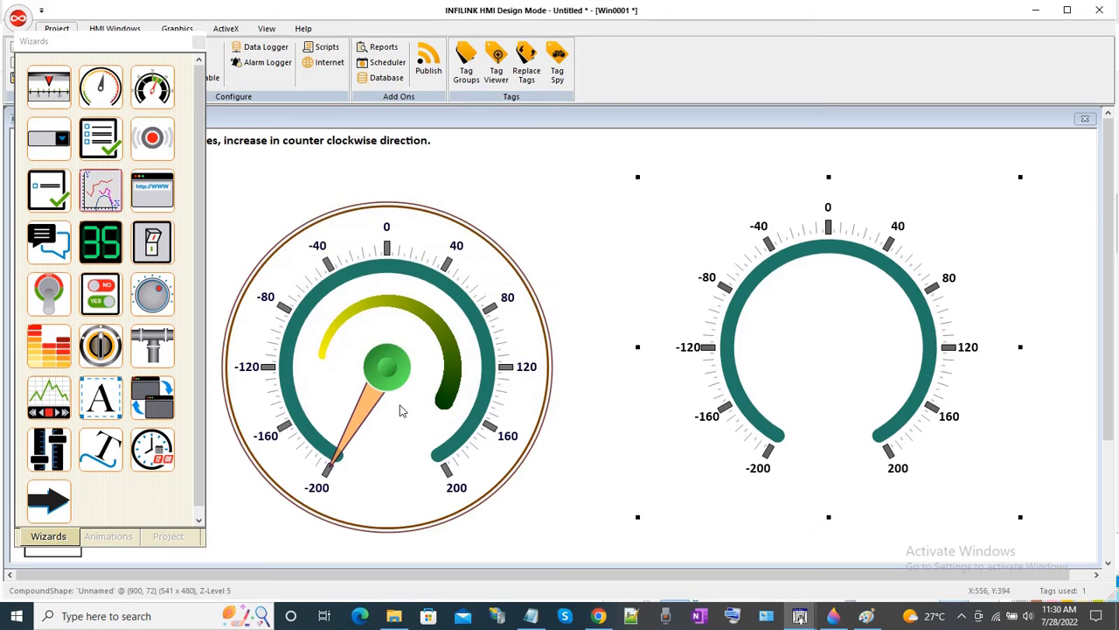
Add another Arc element to the new gauge with radius 230, start angle 0, sweep angle 360 and uniform width 3
right_click(735, 341)
click(776, 428)
click(451, 368)
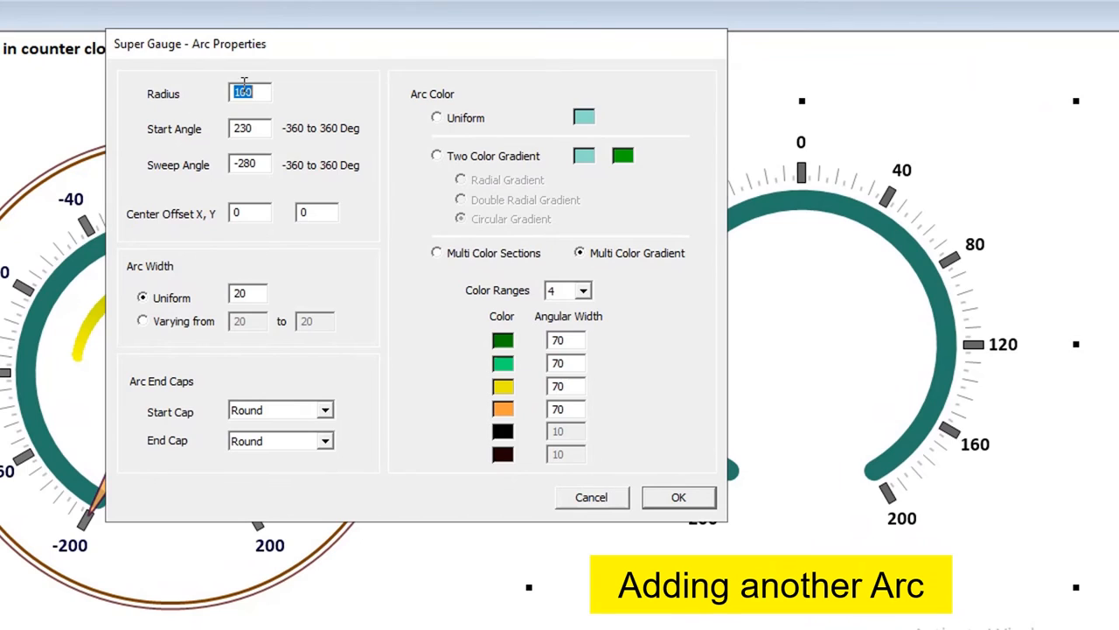
text(230)
key(Tab)
text(3)
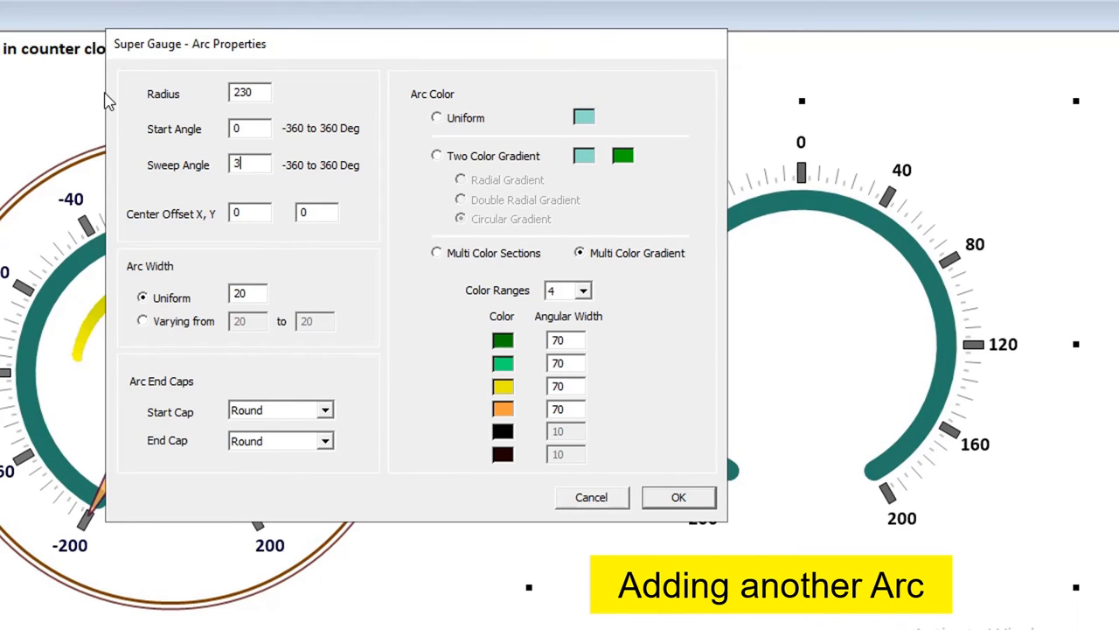
drag(258, 293, 155, 303)
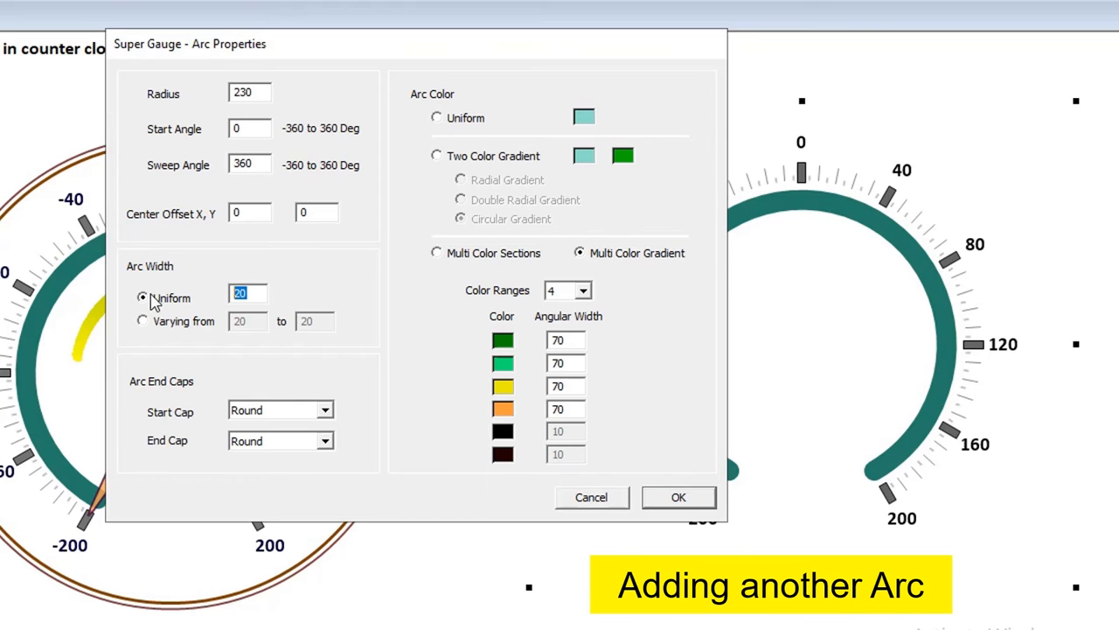
text(3)
Give the outer arc a uniform color of red 128, green 64, blue 0, and apply it to the gauge
click(459, 119)
click(583, 116)
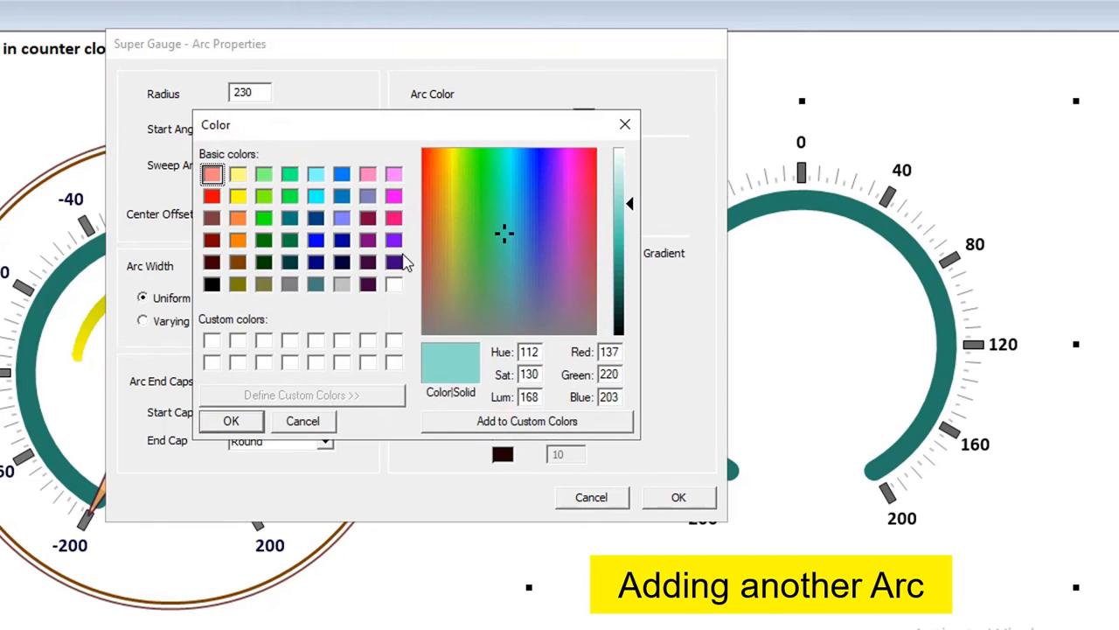
double_click(609, 351)
text(128)
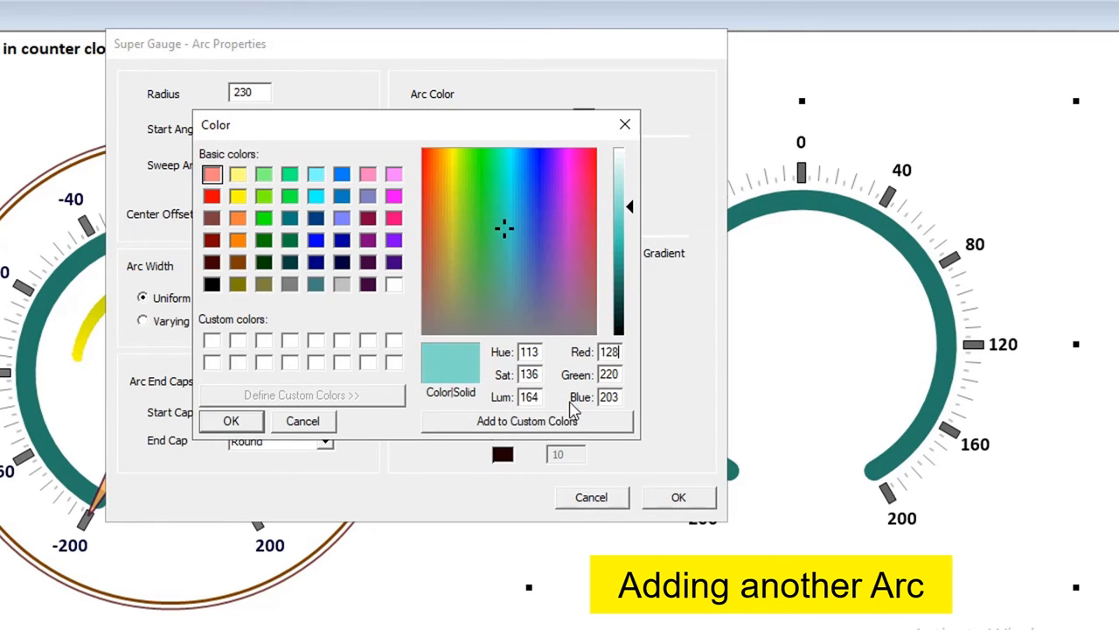
double_click(610, 375)
text(64)
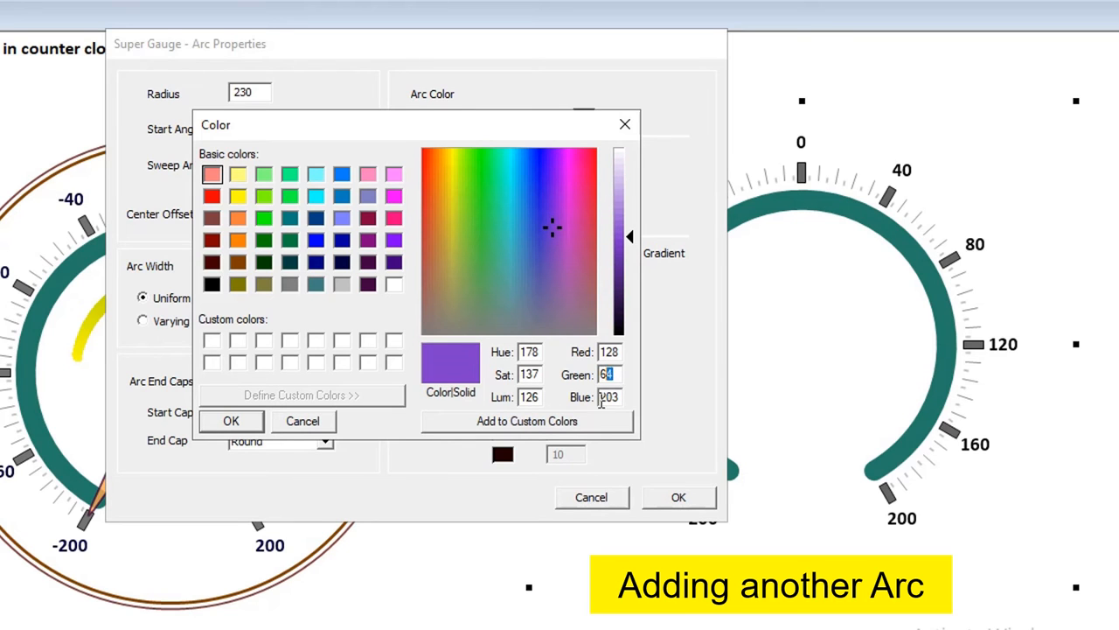
double_click(609, 397)
text(0)
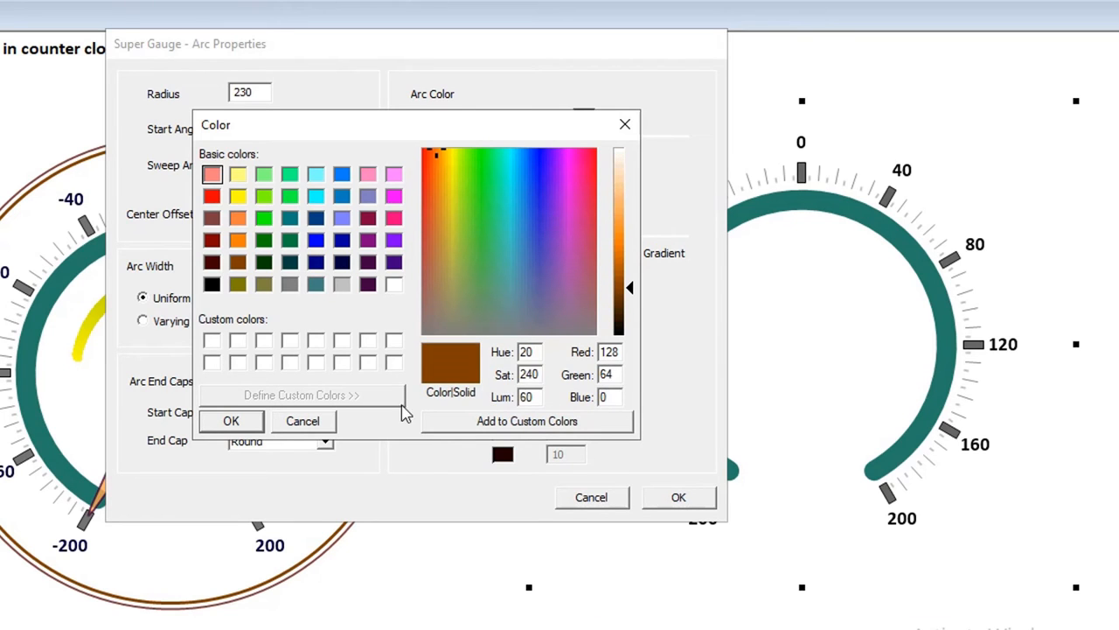
click(232, 421)
click(547, 490)
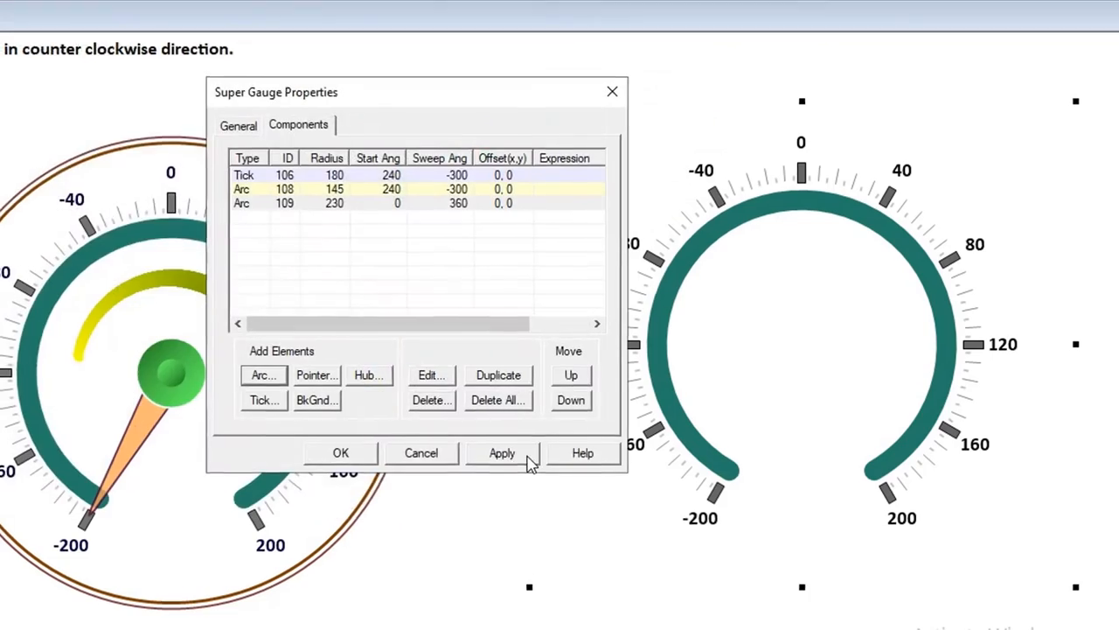
click(529, 456)
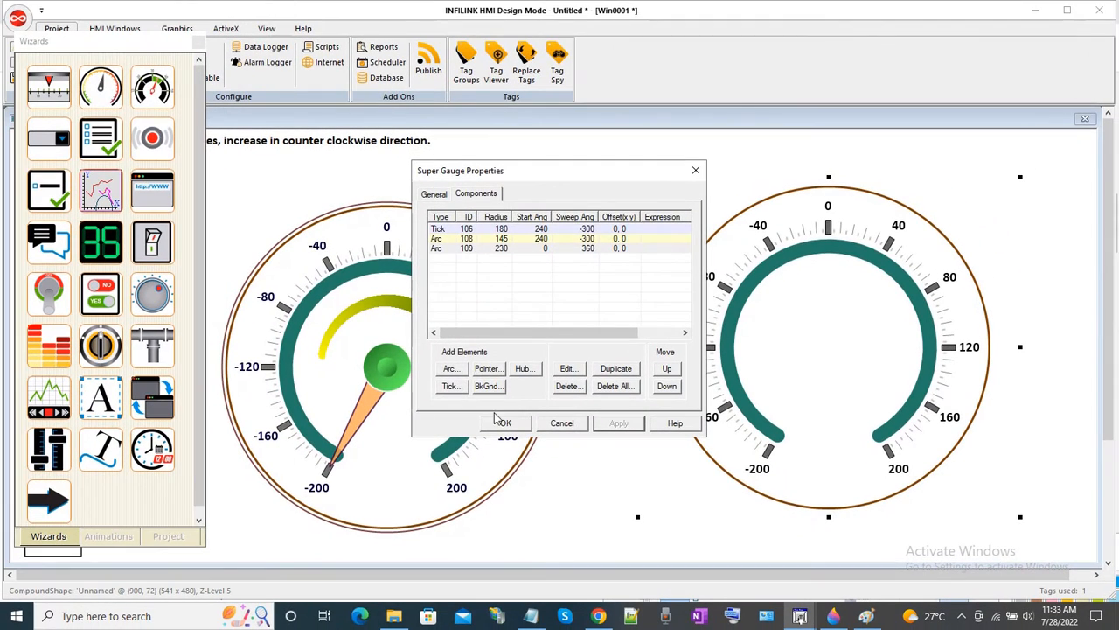
click(504, 424)
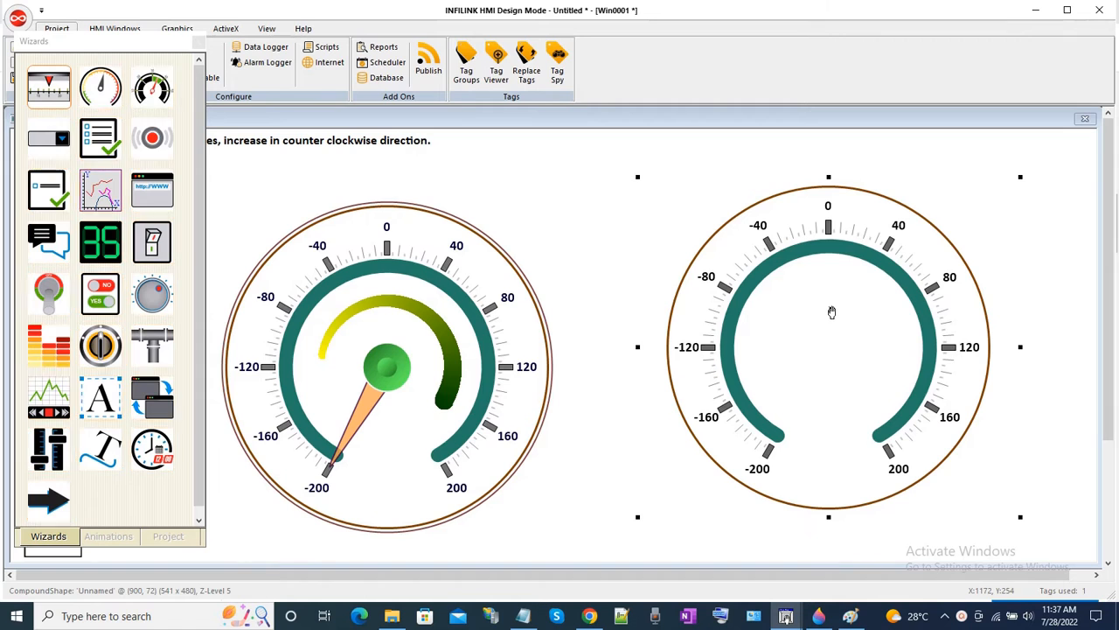
Add a Pointer element to the new gauge with radius 165, start angle 240 and sweep angle -300
right_click(832, 312)
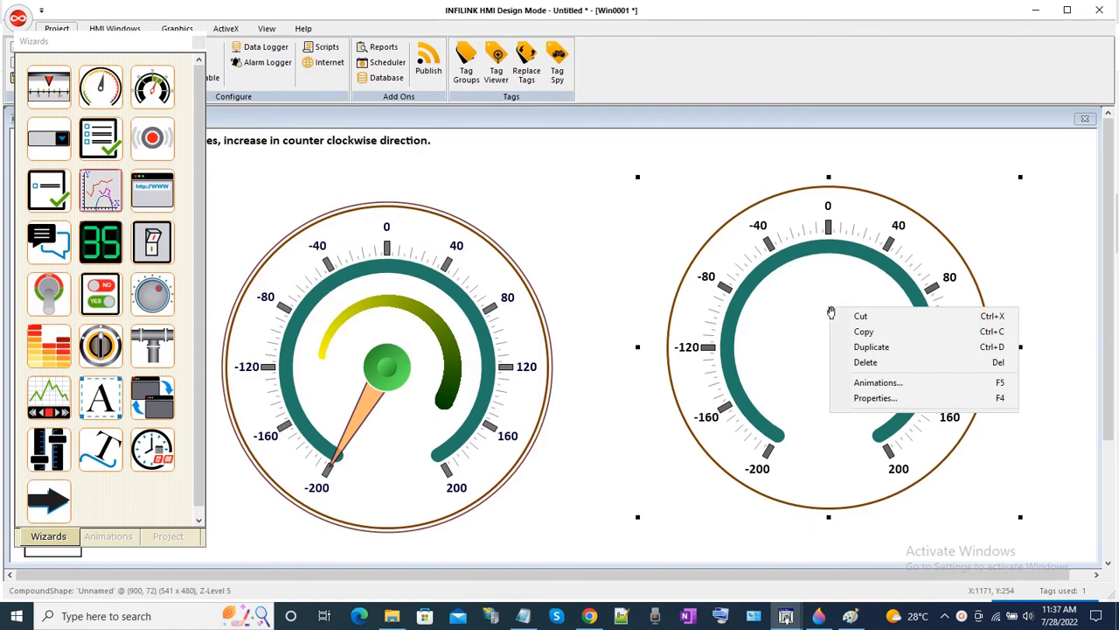
click(875, 398)
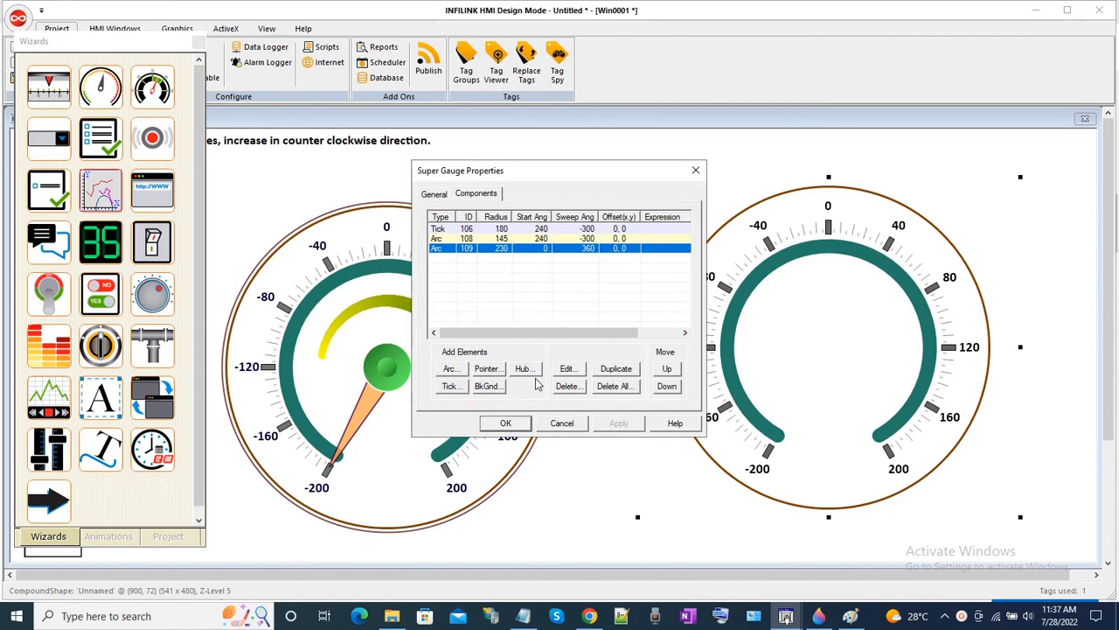
click(488, 370)
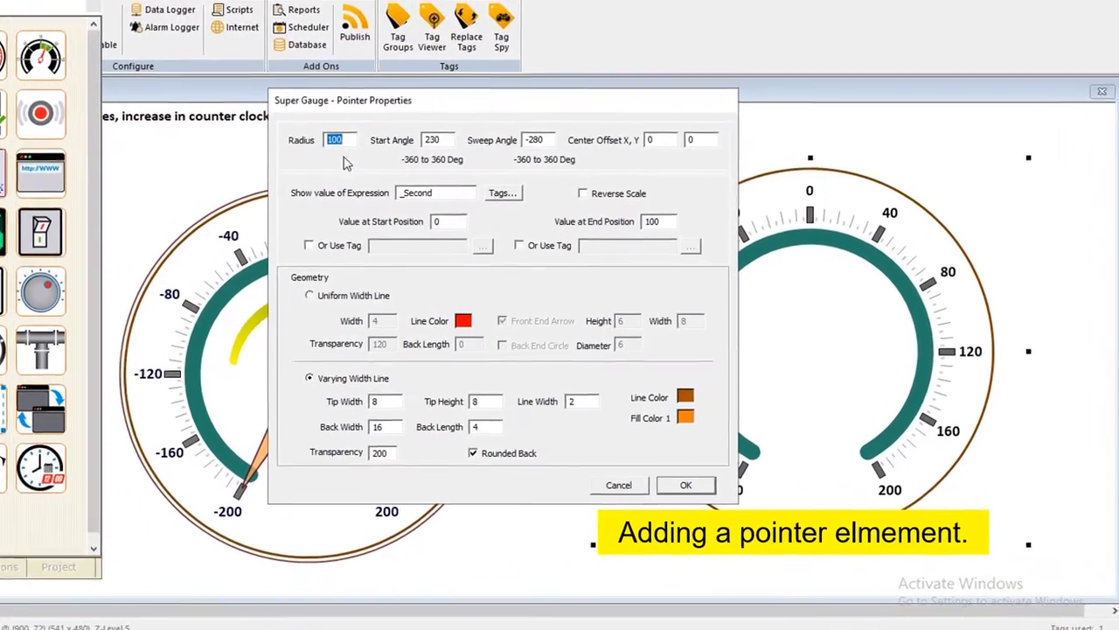
click(421, 161)
double_click(283, 123)
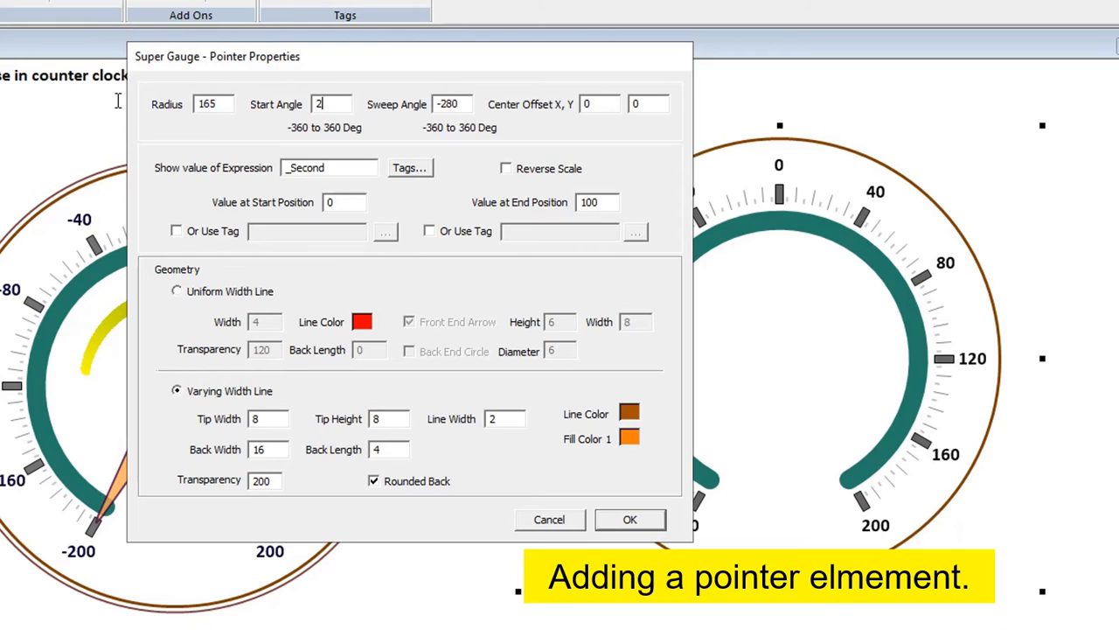
text(240)
key(Tab)
text(-)
Try to insert the tag T1 from MemGroup into the pointer's value expression
click(394, 170)
click(218, 209)
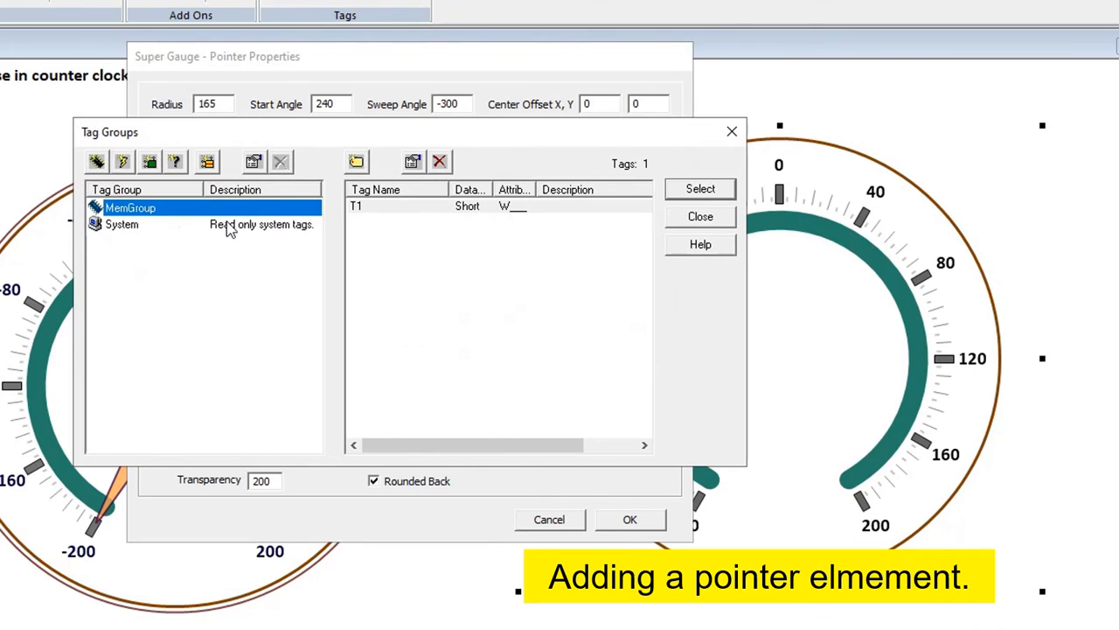
double_click(368, 208)
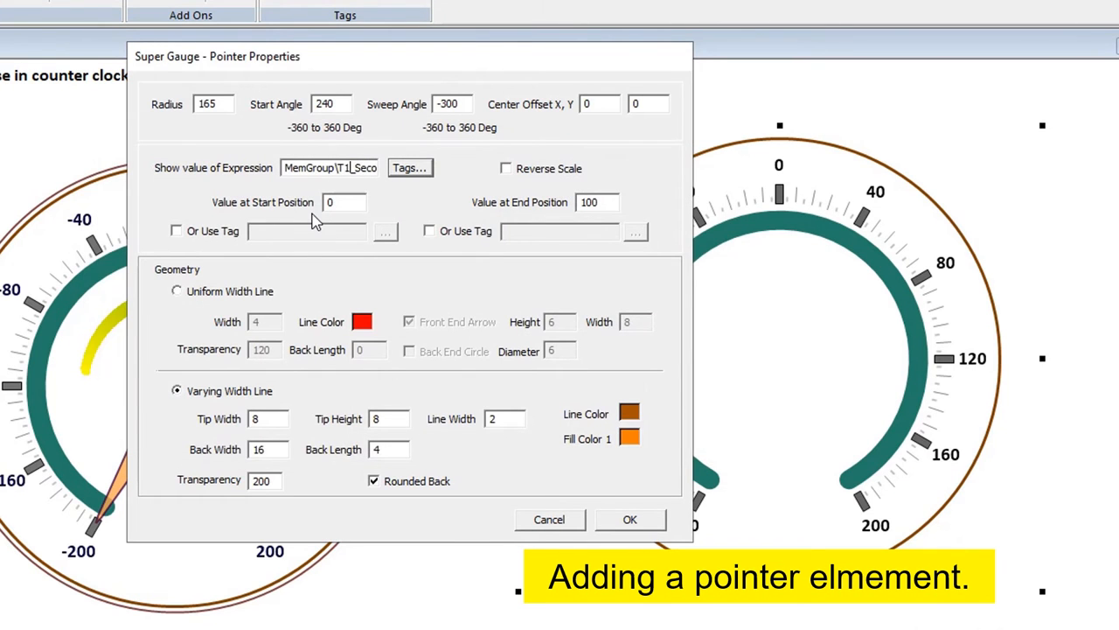
Set the pointer's value at start position to -200 and its value at end position to 200
drag(352, 204, 217, 191)
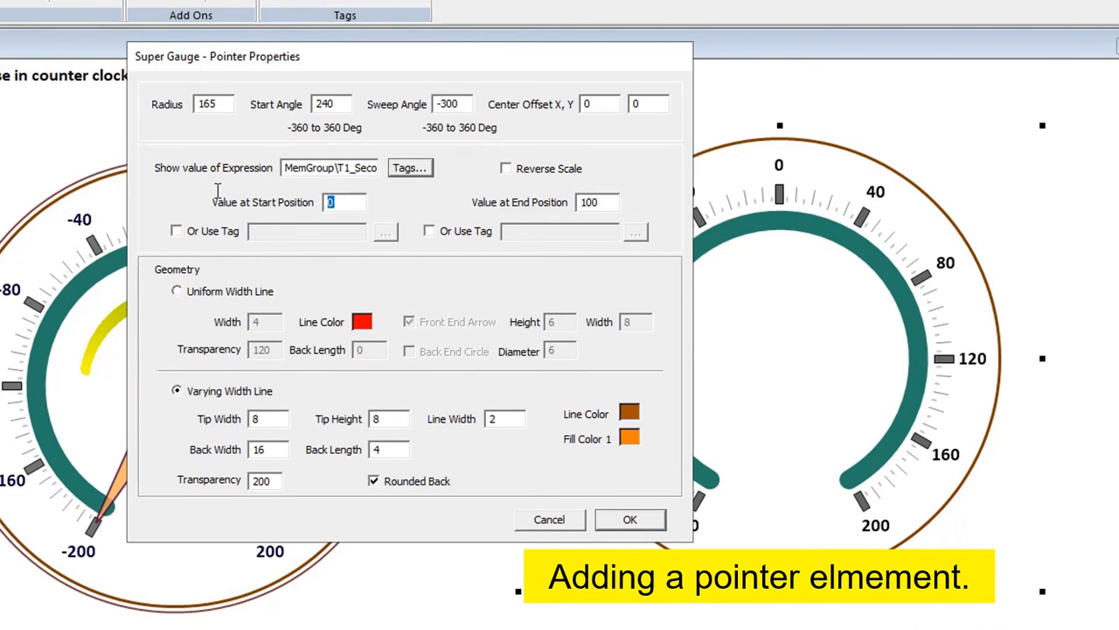
text(-200)
drag(610, 202, 443, 203)
text(20)
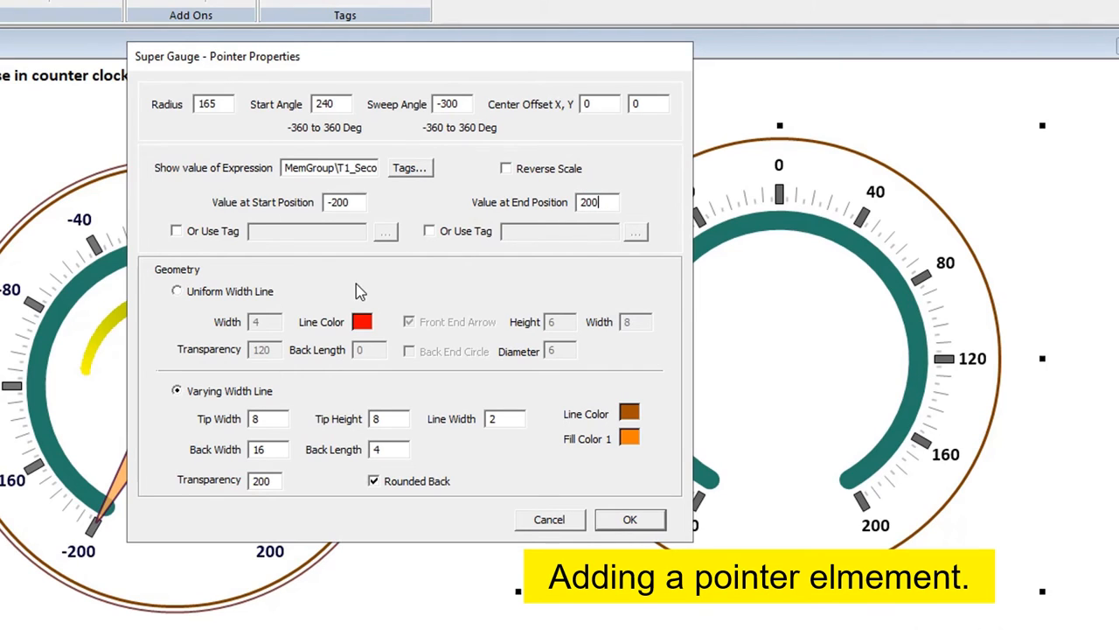
Set the pointer's varying-width line to a tip width of 4 and a back width of 36
drag(285, 419, 194, 425)
text(4)
key(Tab)
drag(284, 449, 130, 450)
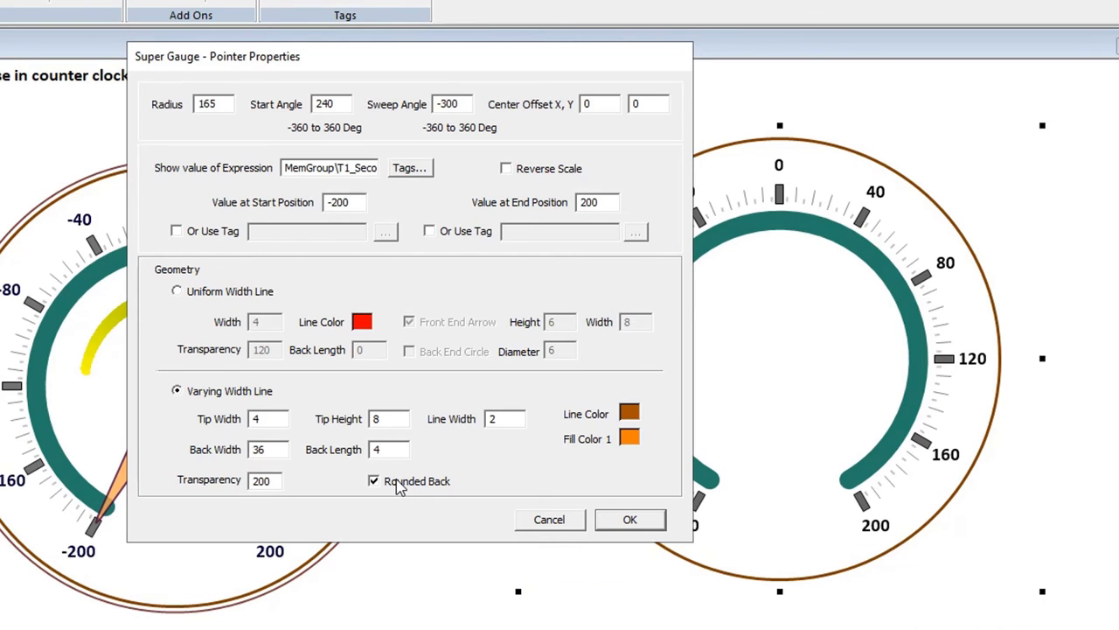
click(630, 519)
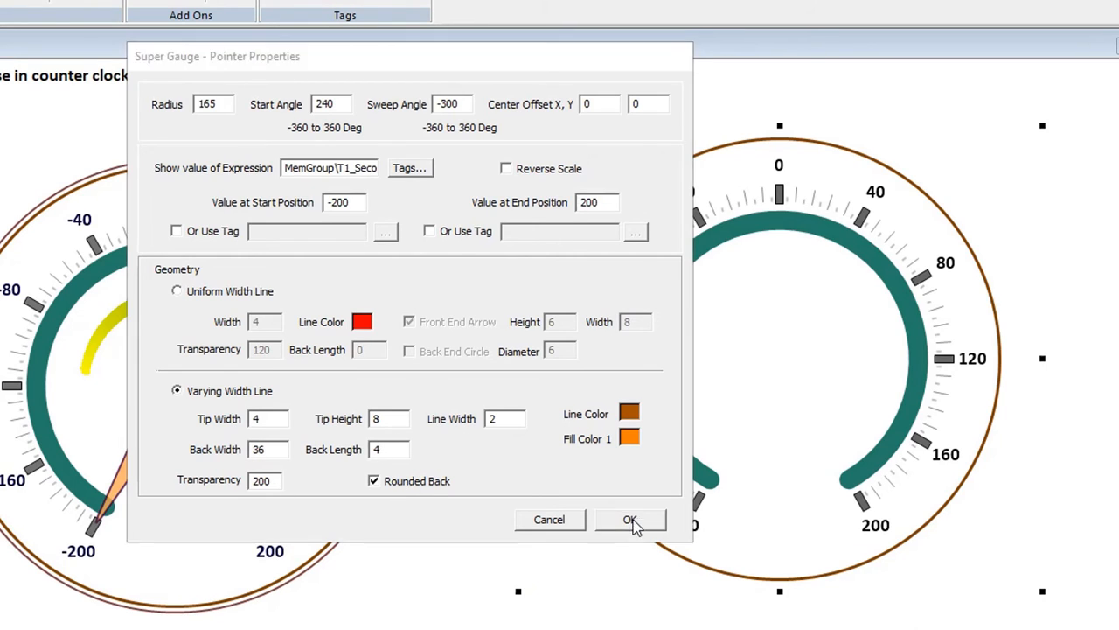
click(461, 376)
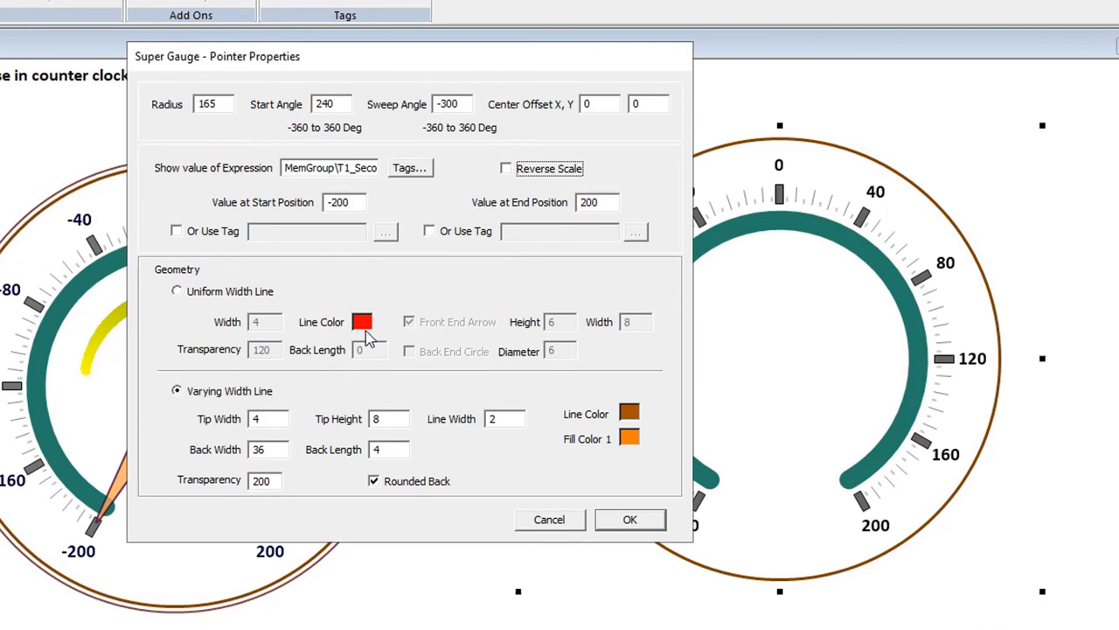
Replace the pointer's value expression with T1 and apply the pointer to the new gauge
click(339, 172)
key(BackSpace)
key(BackSpace)
key(BackSpace)
key(BackSpace)
key(BackSpace)
key(BackSpace)
key(BackSpace)
key(BackSpace)
key(BackSpace)
key(Delete)
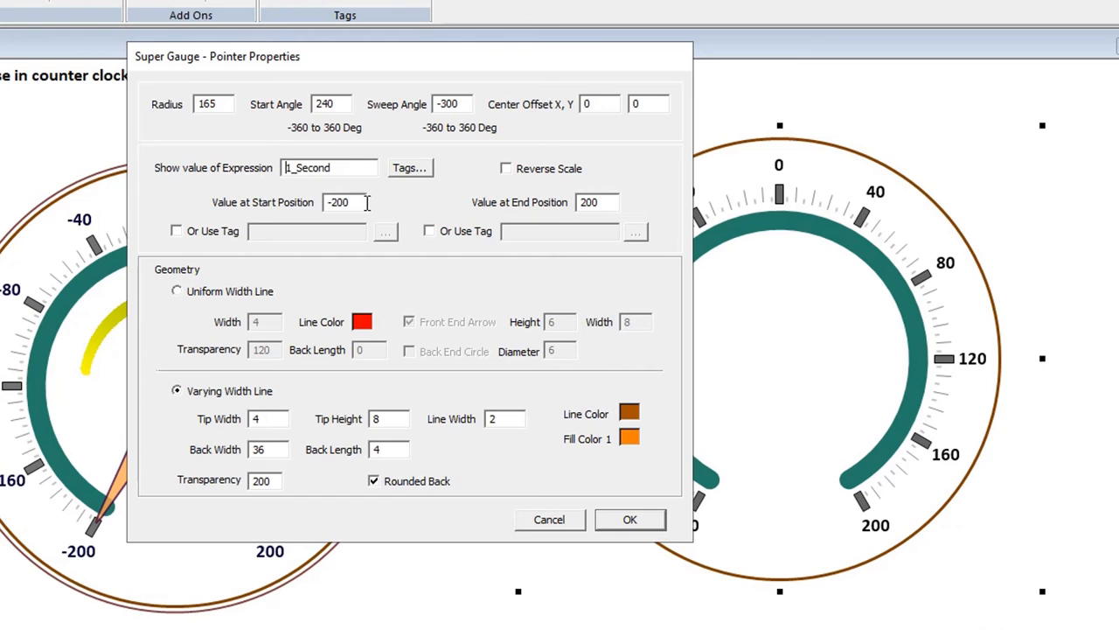
text(T1)
click(628, 519)
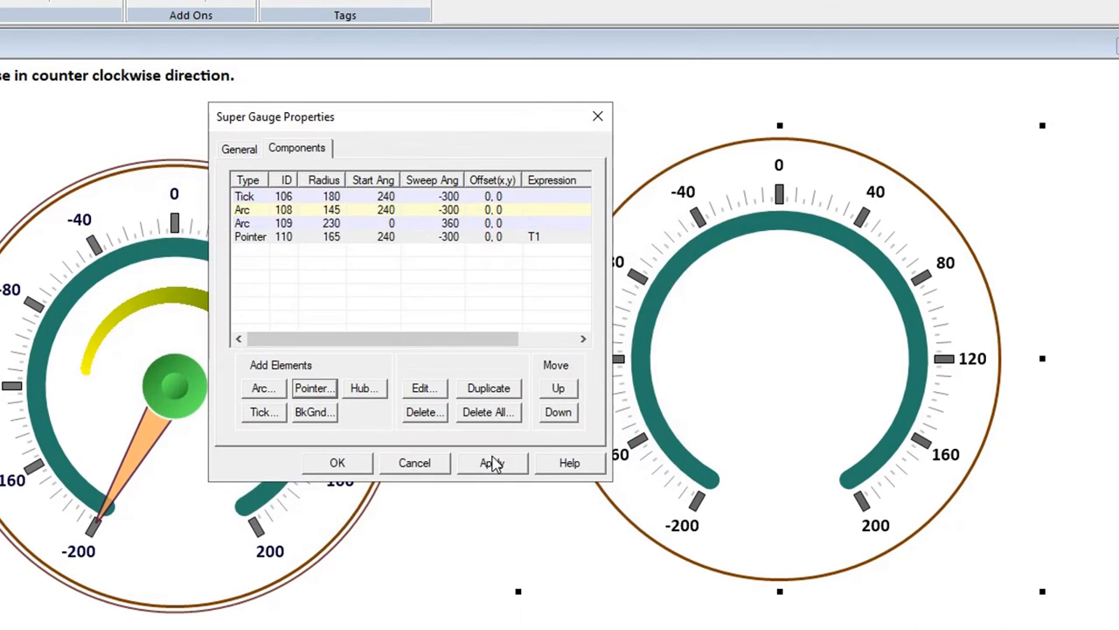
click(492, 463)
click(338, 463)
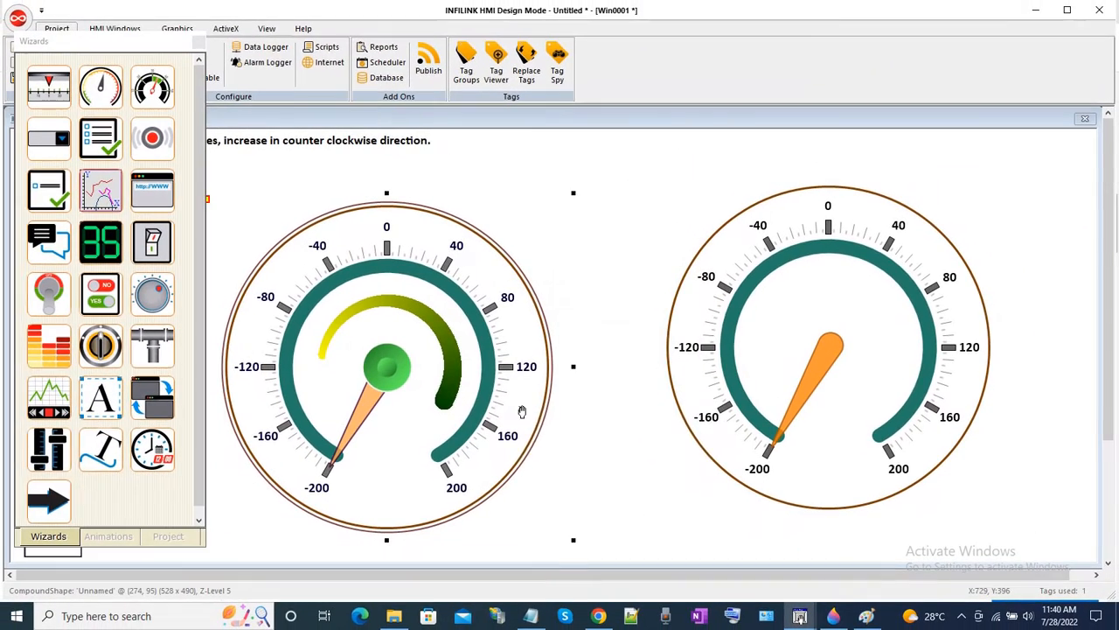
Examine the line and fill colors of the reference gauge's Pointer element
right_click(523, 411)
click(560, 523)
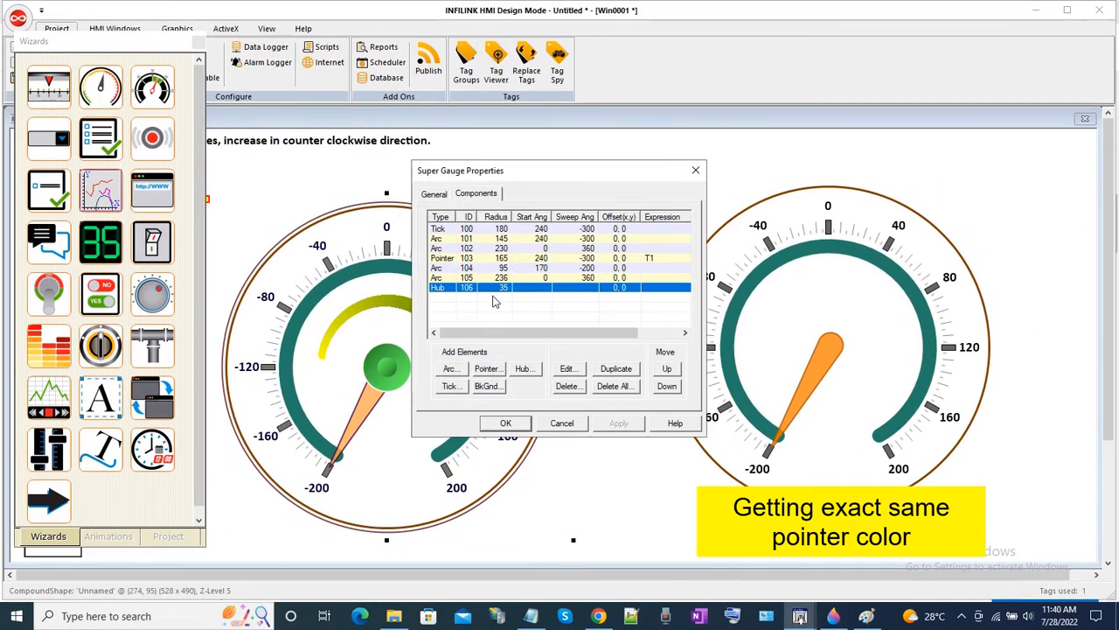
double_click(443, 259)
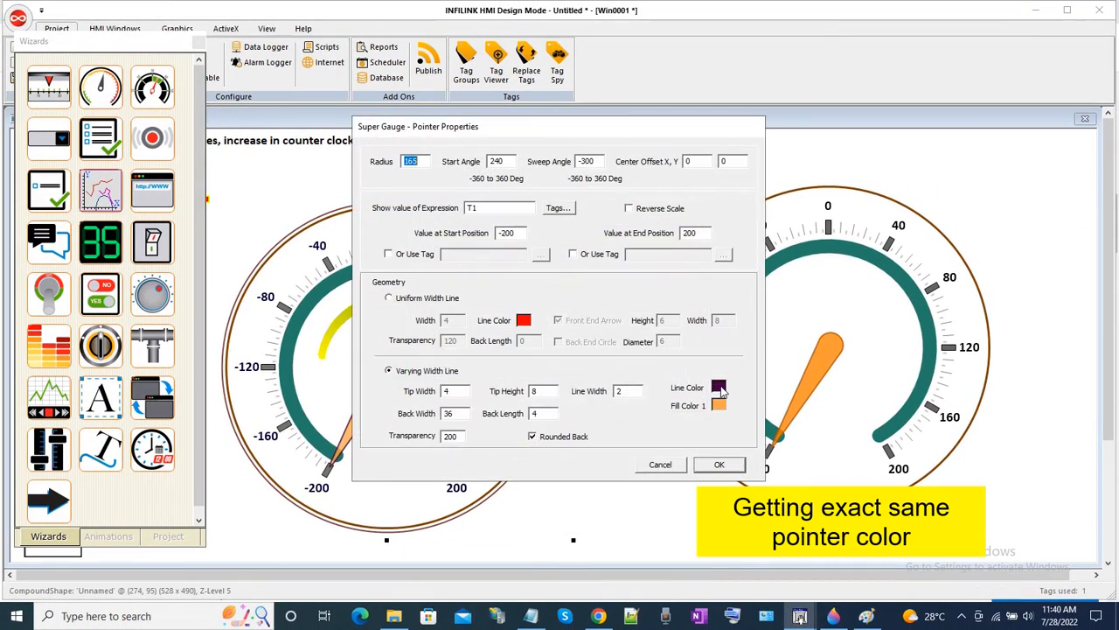
click(718, 387)
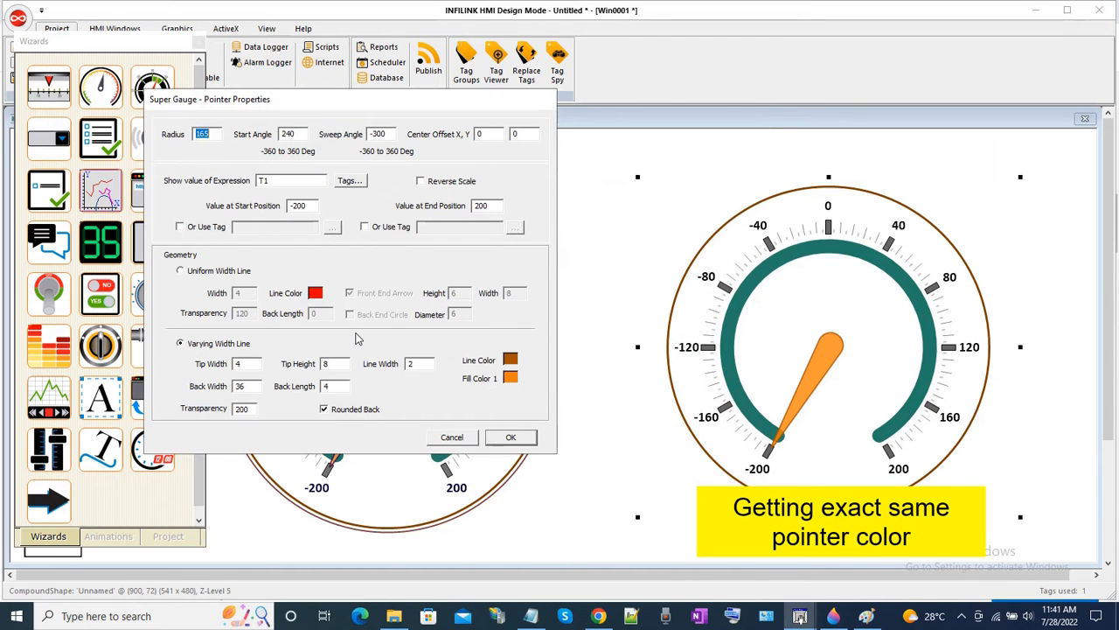
Set the new gauge pointer's varying-width line color to red 64, green 0, blue 64
click(514, 361)
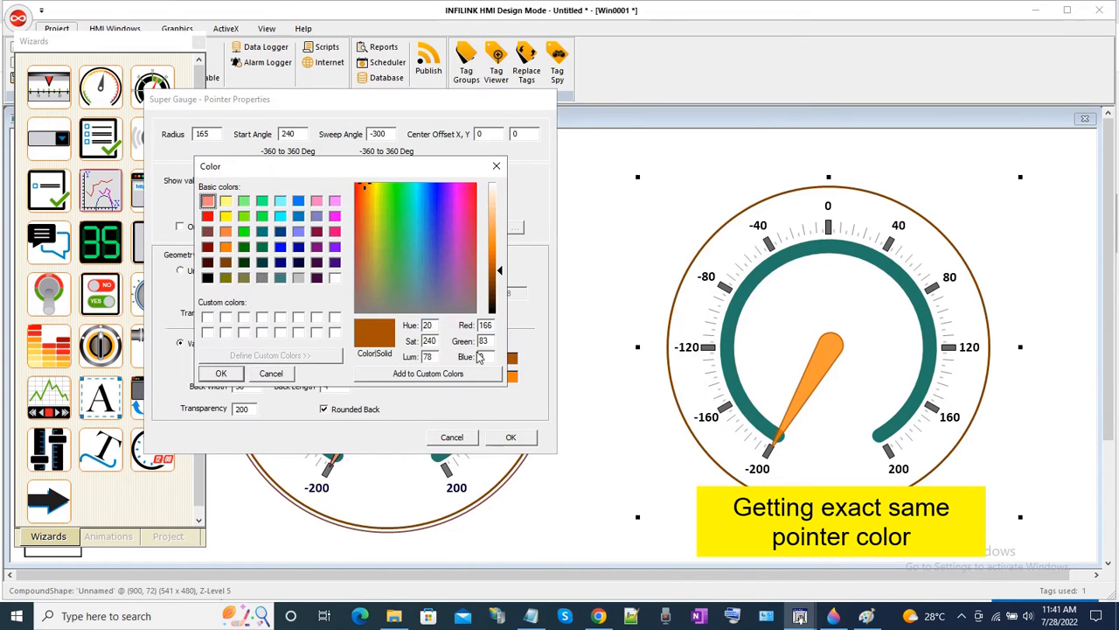
double_click(486, 325)
key(BackSpace)
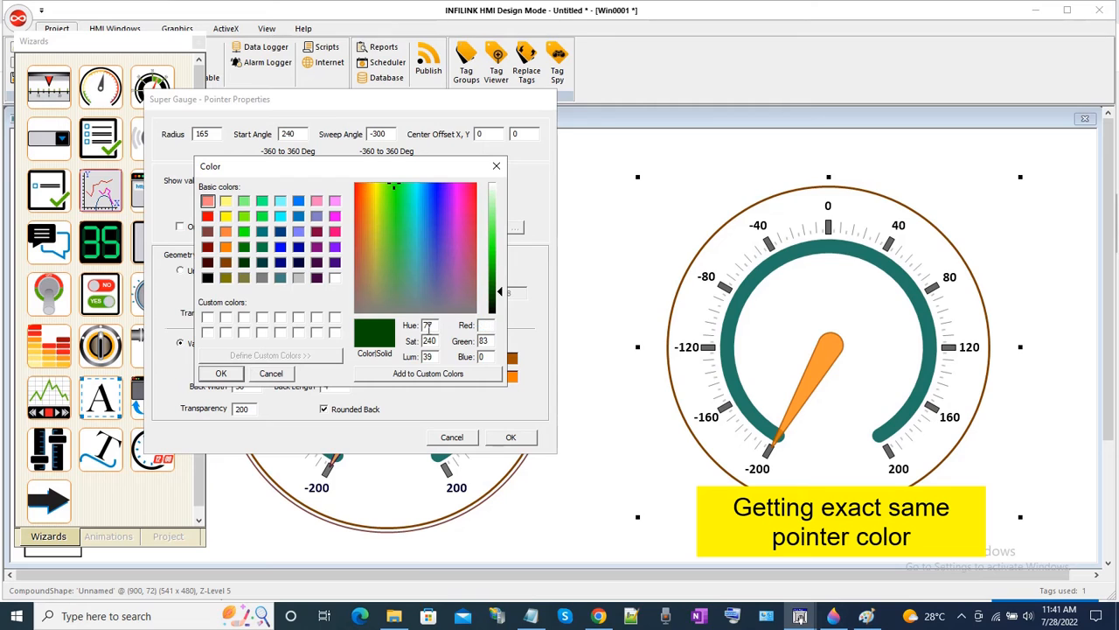
text(64)
key(Tab)
text(0)
key(Tab)
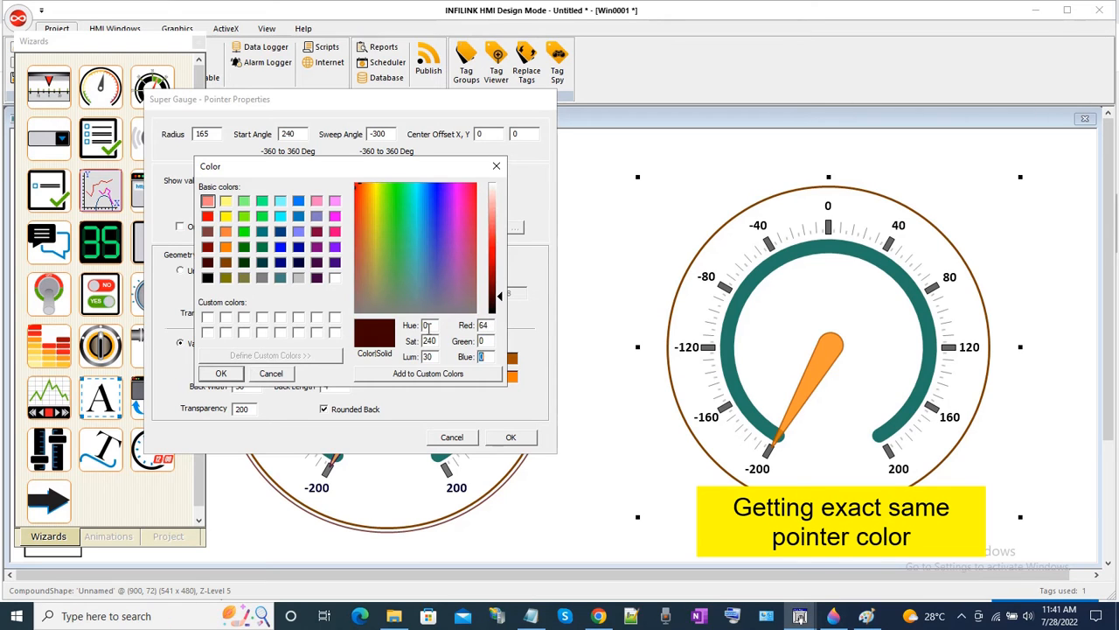
text(64)
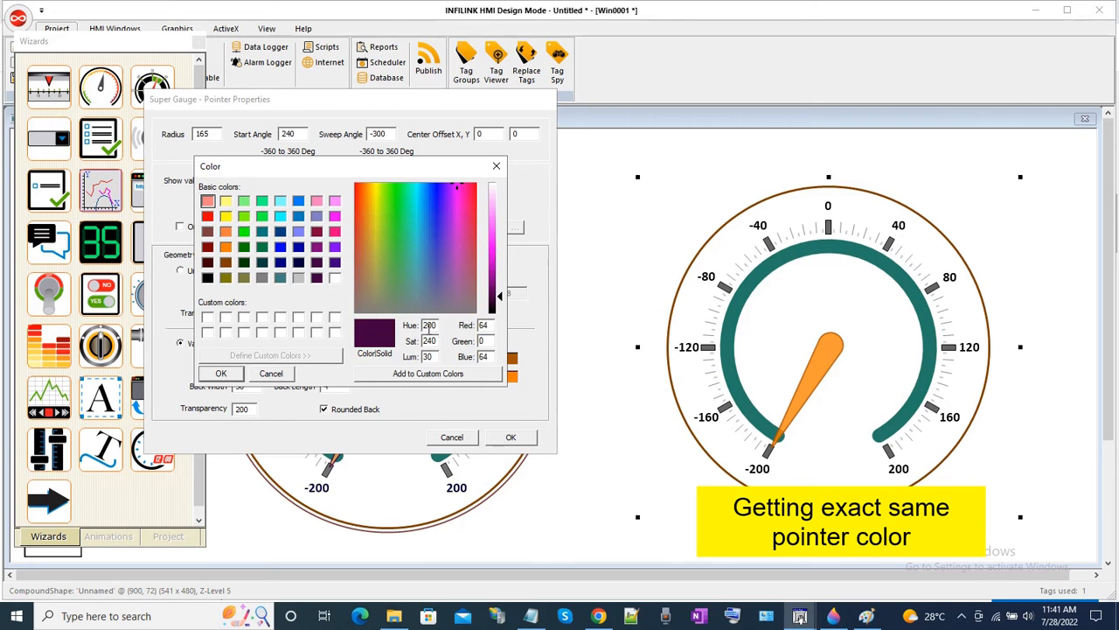
click(221, 373)
Set the pointer's fill color to red 255, green 167, blue 79, and apply it to the new gauge
click(511, 377)
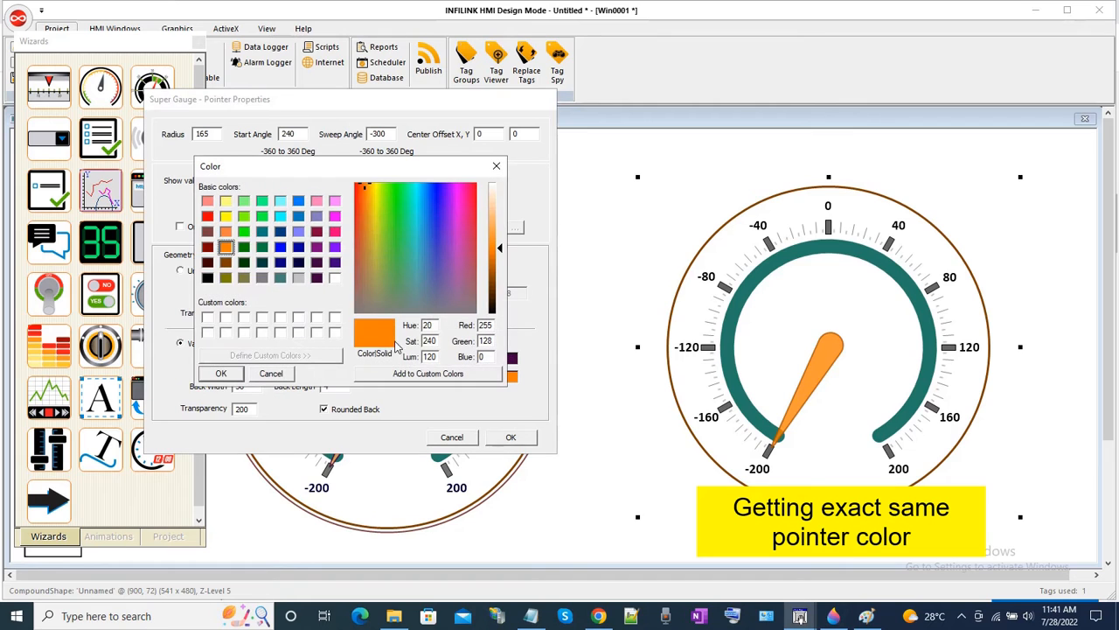
double_click(483, 341)
text(167)
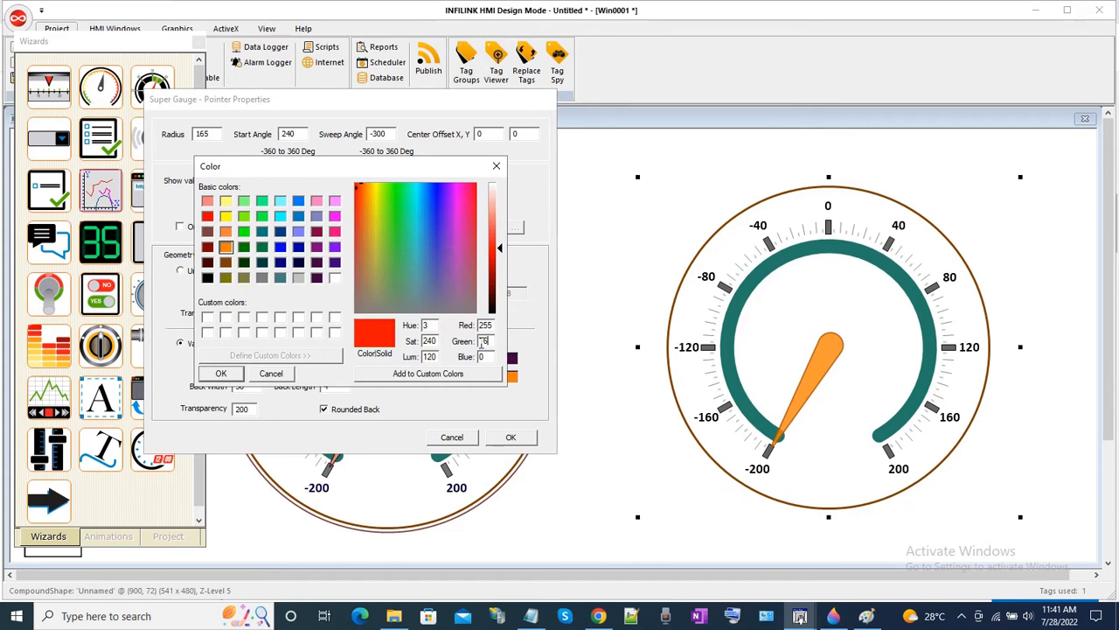
text(79)
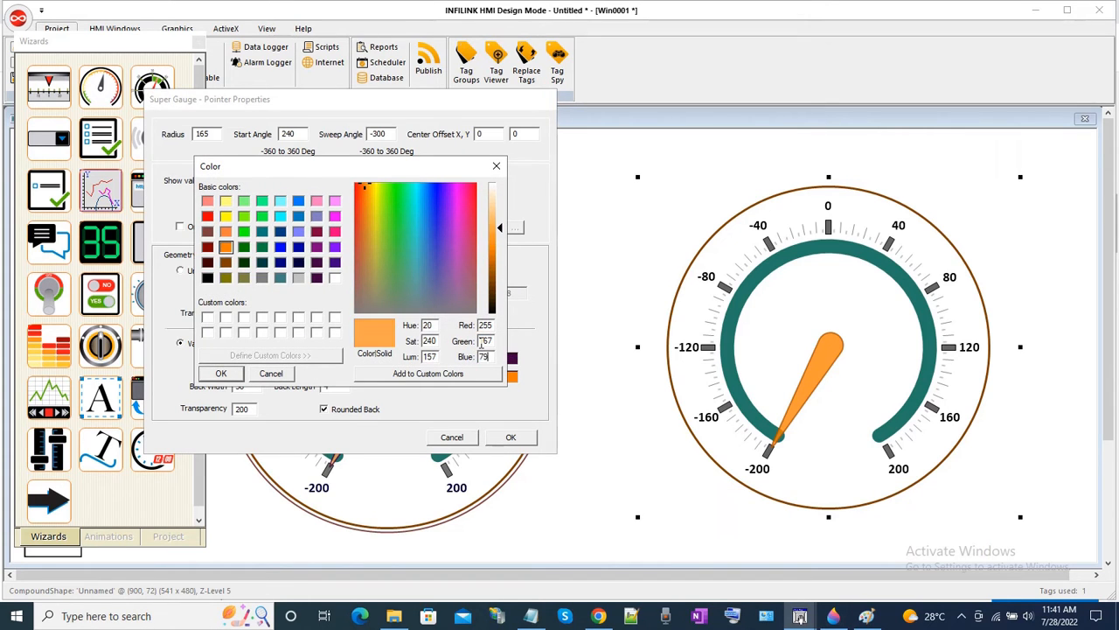
click(220, 373)
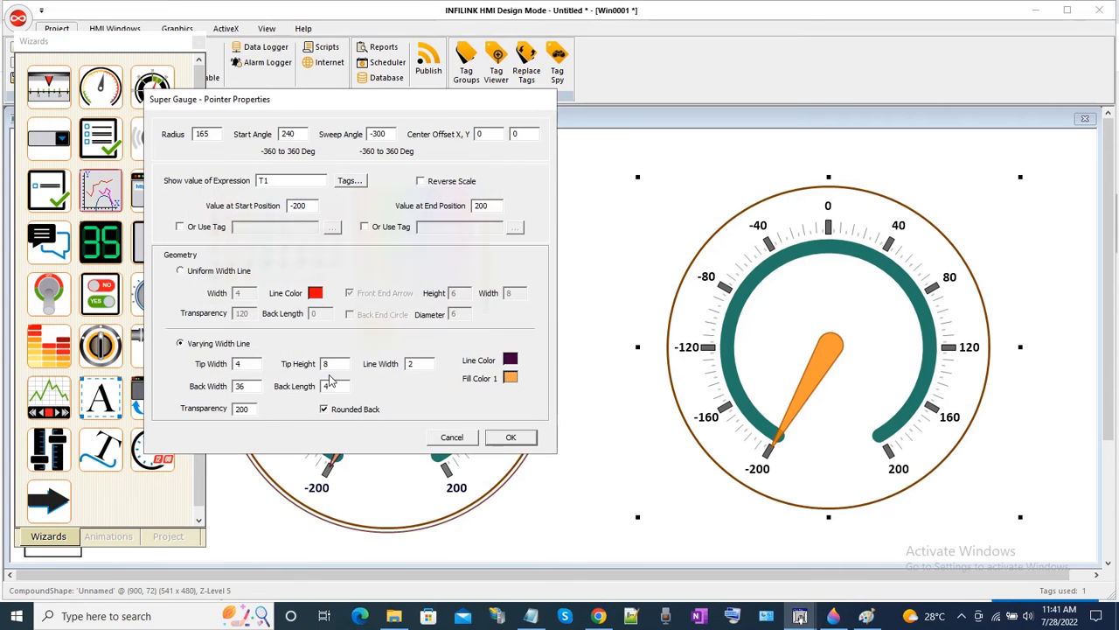
click(511, 437)
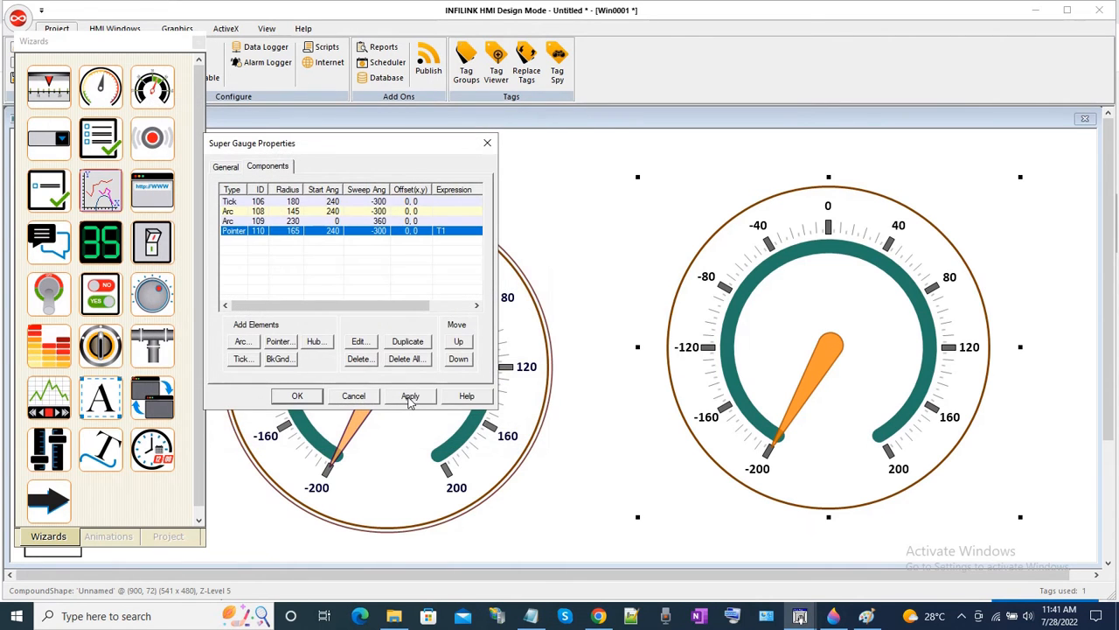
click(410, 396)
click(298, 396)
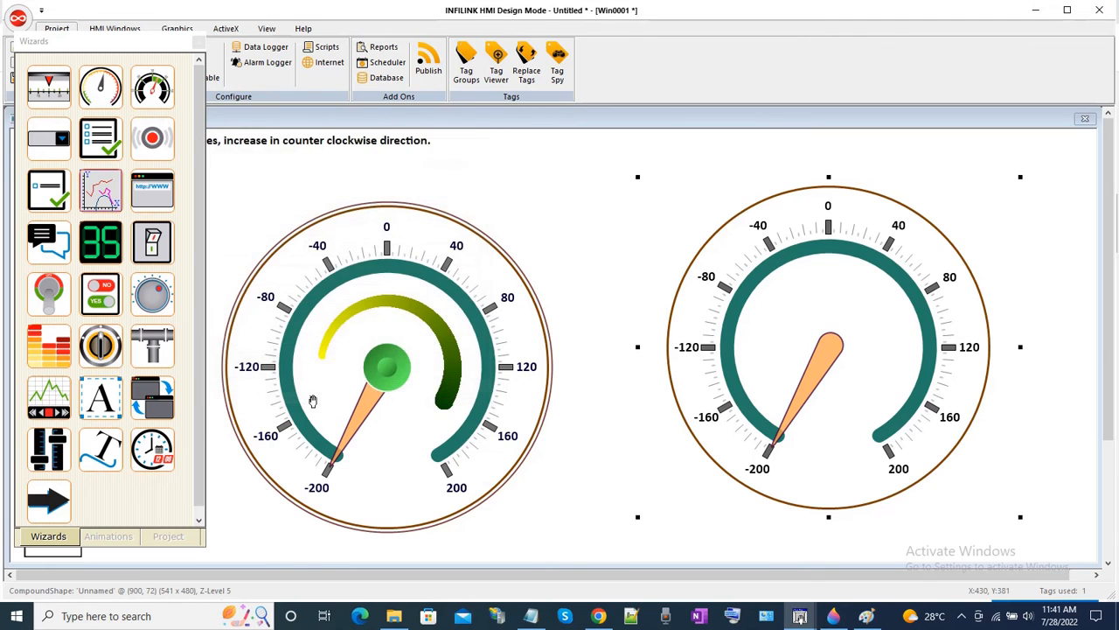
Add an inner Arc element to the new gauge with radius 95, start angle 170, sweep angle -200 and width varying from 10 to 28
right_click(718, 372)
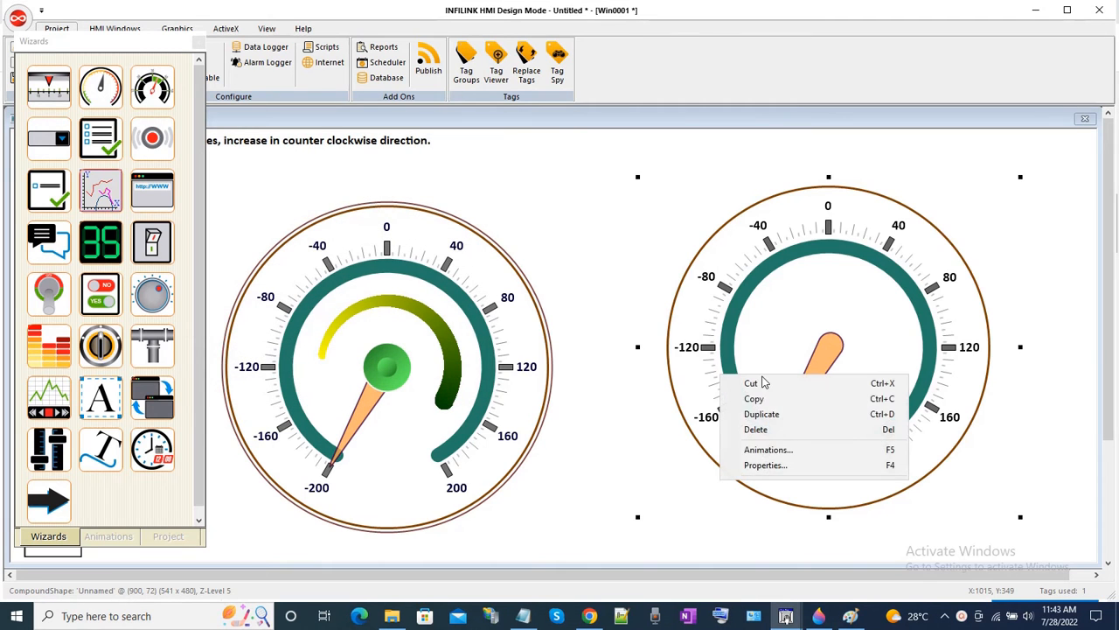
click(757, 463)
click(450, 368)
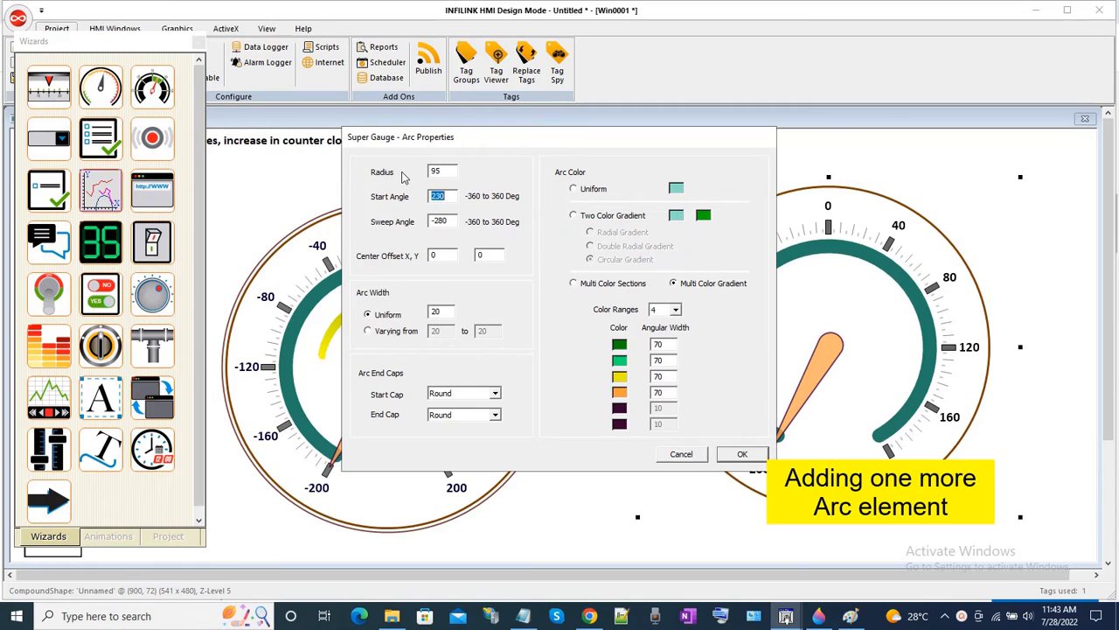
text(170)
key(Tab)
text(-2)
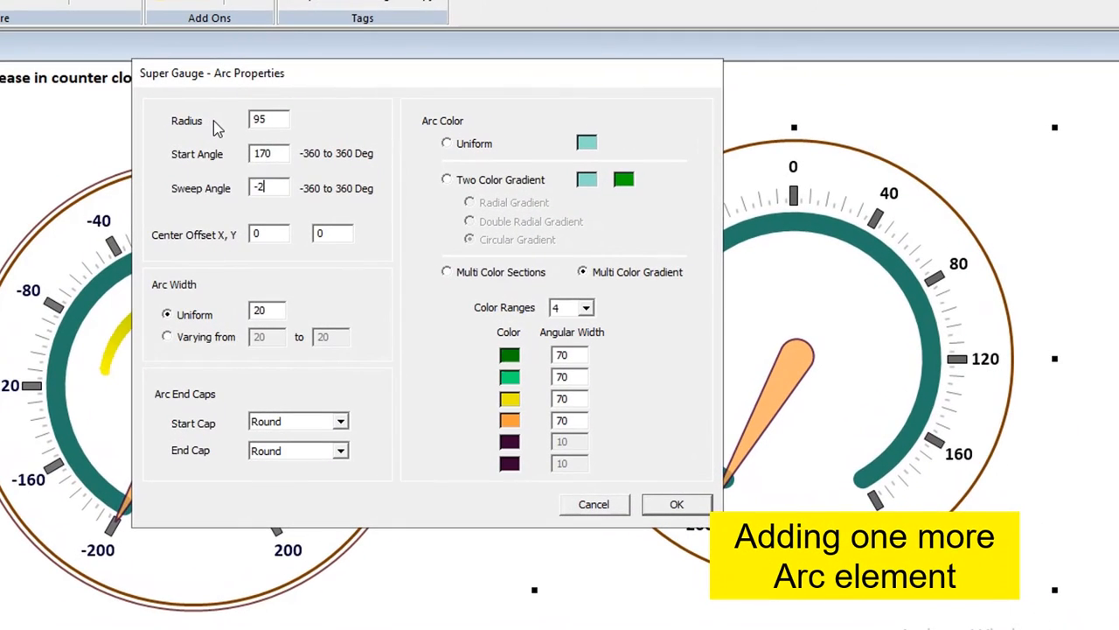
click(200, 341)
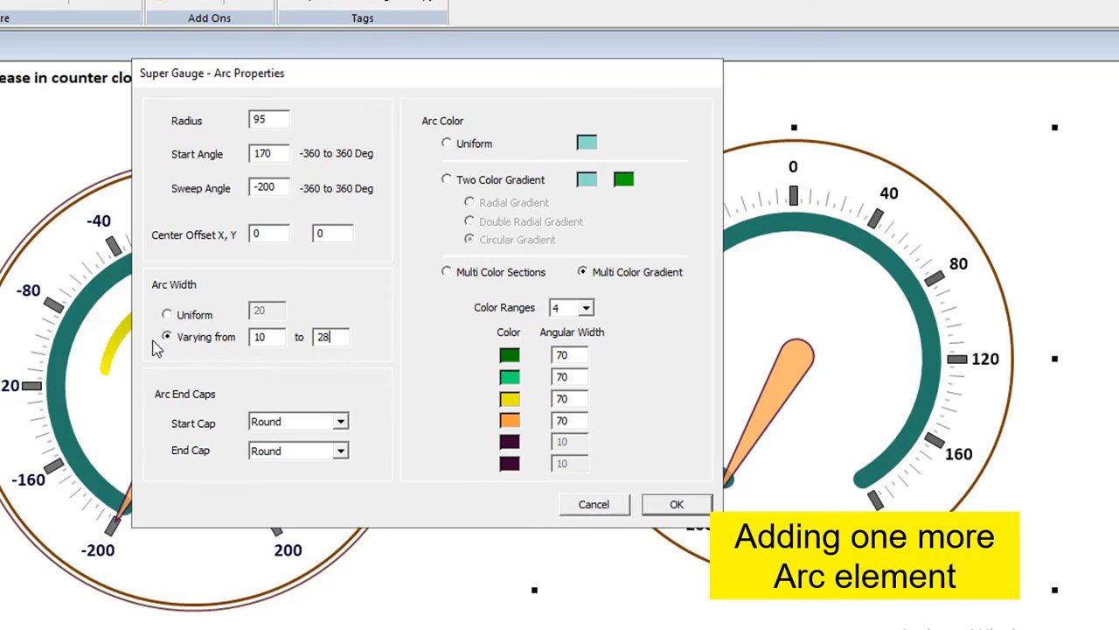
Give the inner arc a two-color circular gradient from yellow (255, 255, 0) to dark green (0, 80, 0), and apply it to the gauge
click(448, 180)
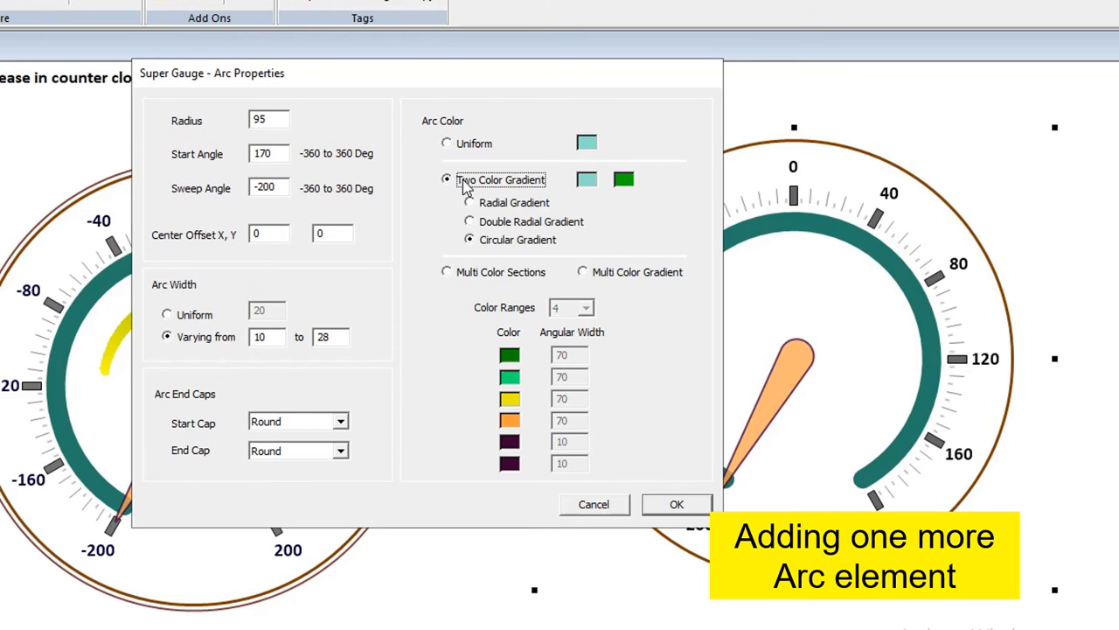
click(595, 178)
click(257, 218)
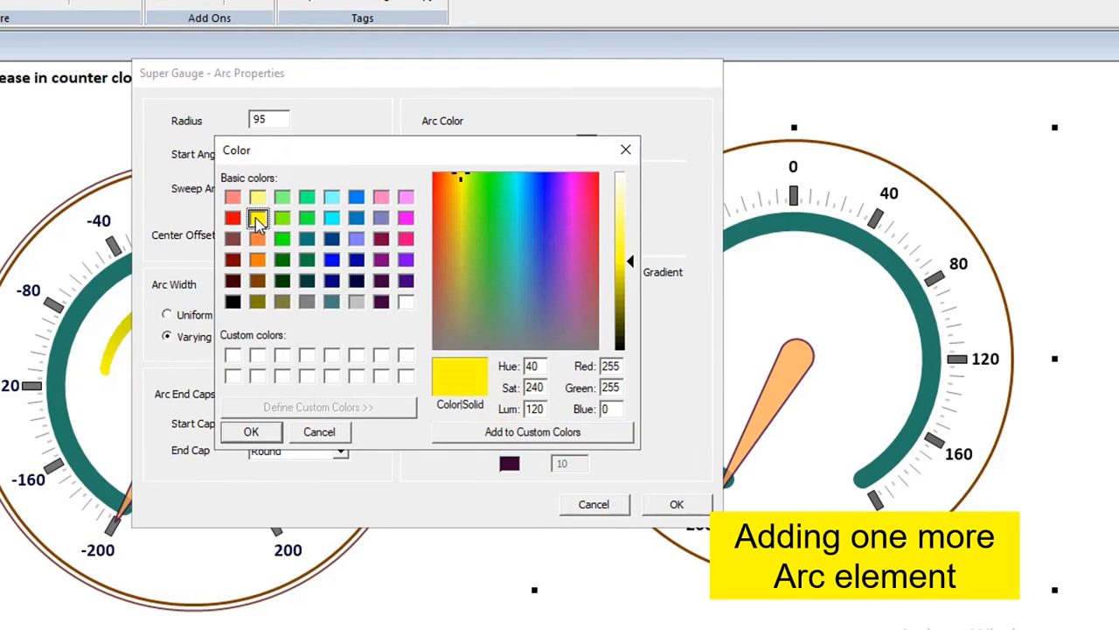
click(252, 432)
click(631, 182)
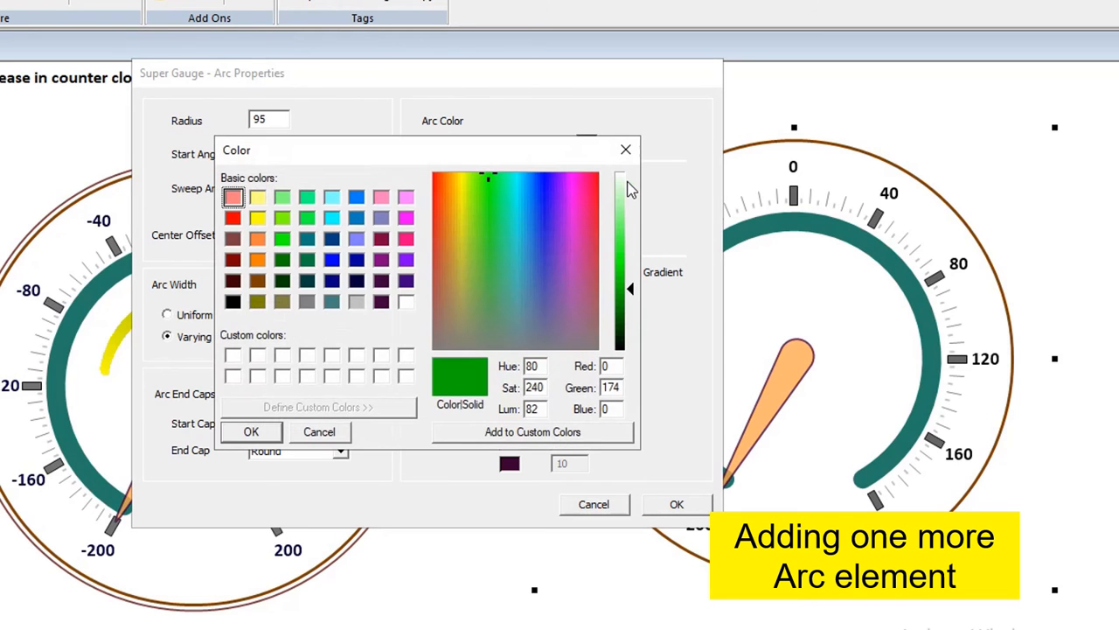
double_click(610, 387)
text(80)
click(251, 432)
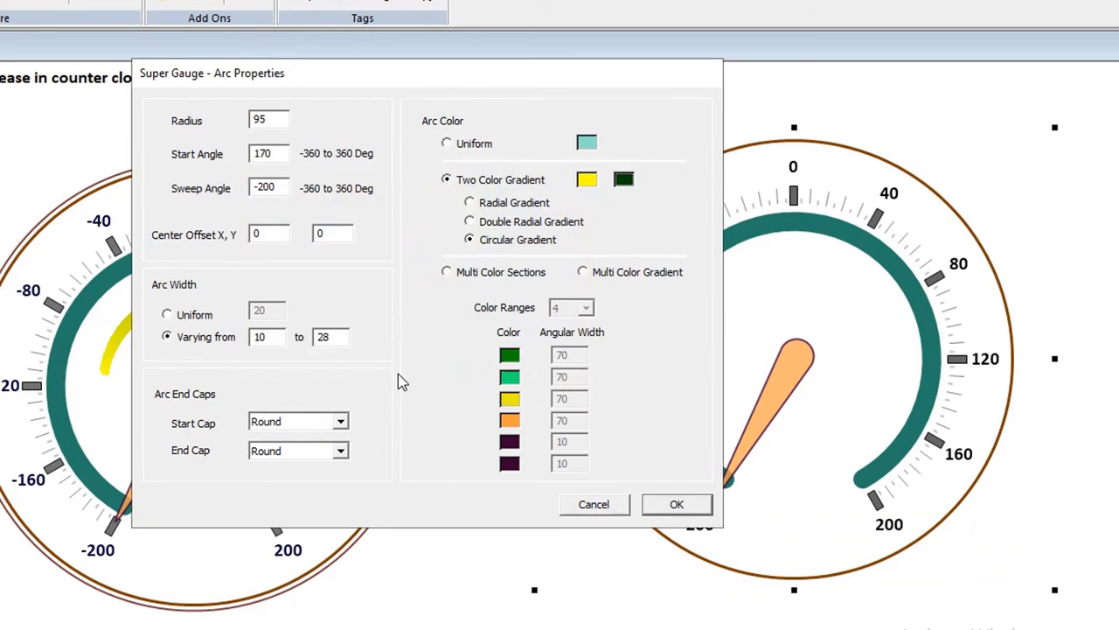
click(668, 505)
click(507, 463)
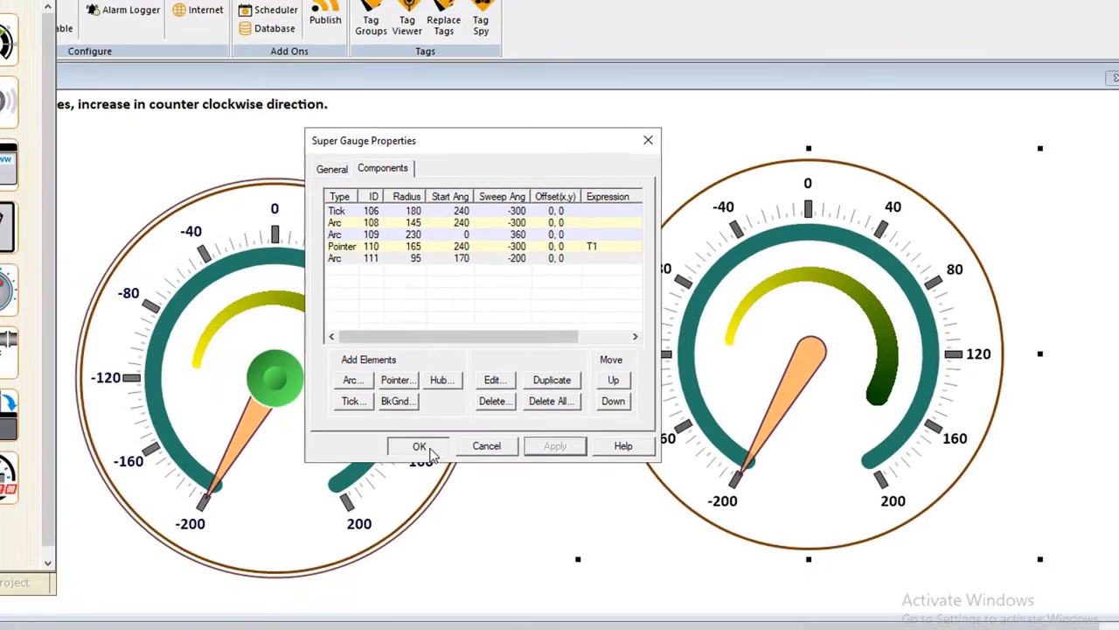
click(431, 453)
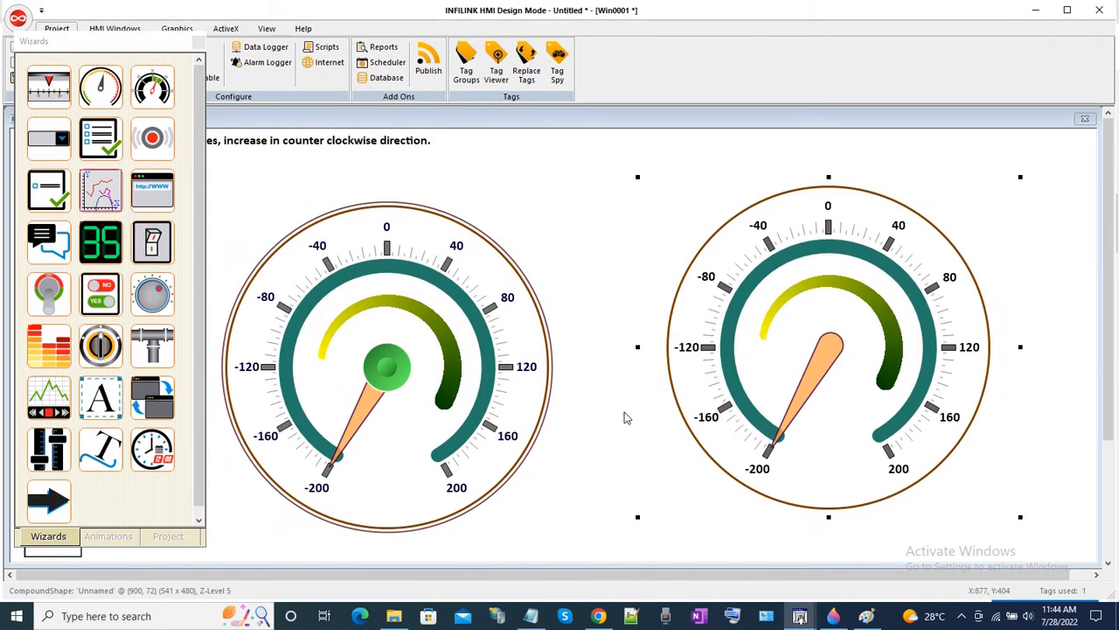
Add an outer Arc element to the new gauge with radius 236, start angle 0, sweep angle 360 and uniform width 2
right_click(787, 290)
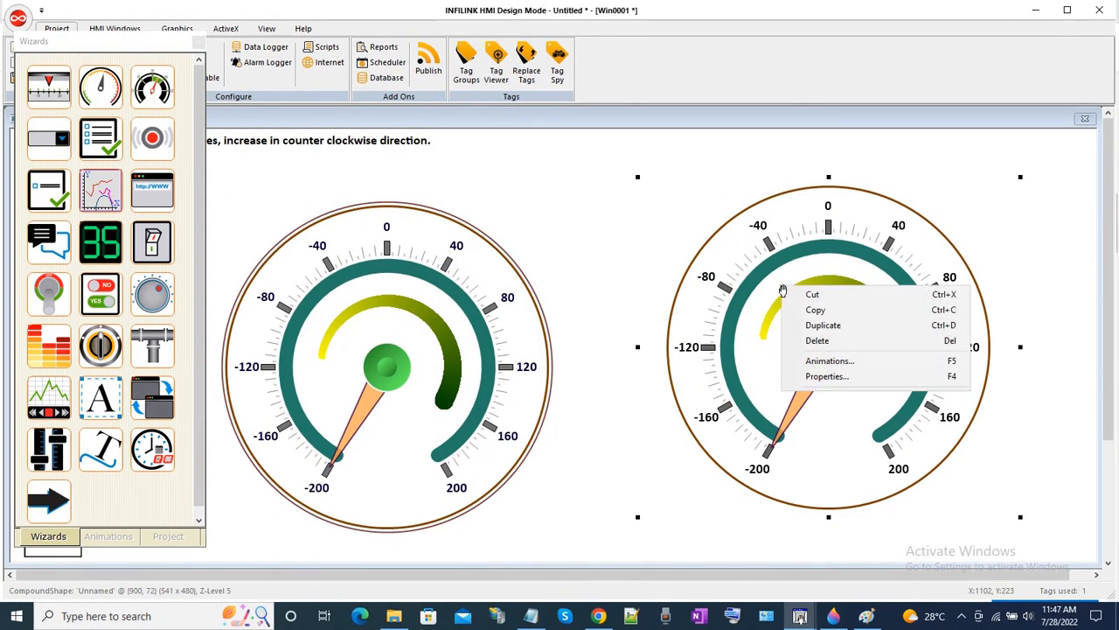
click(818, 377)
click(456, 371)
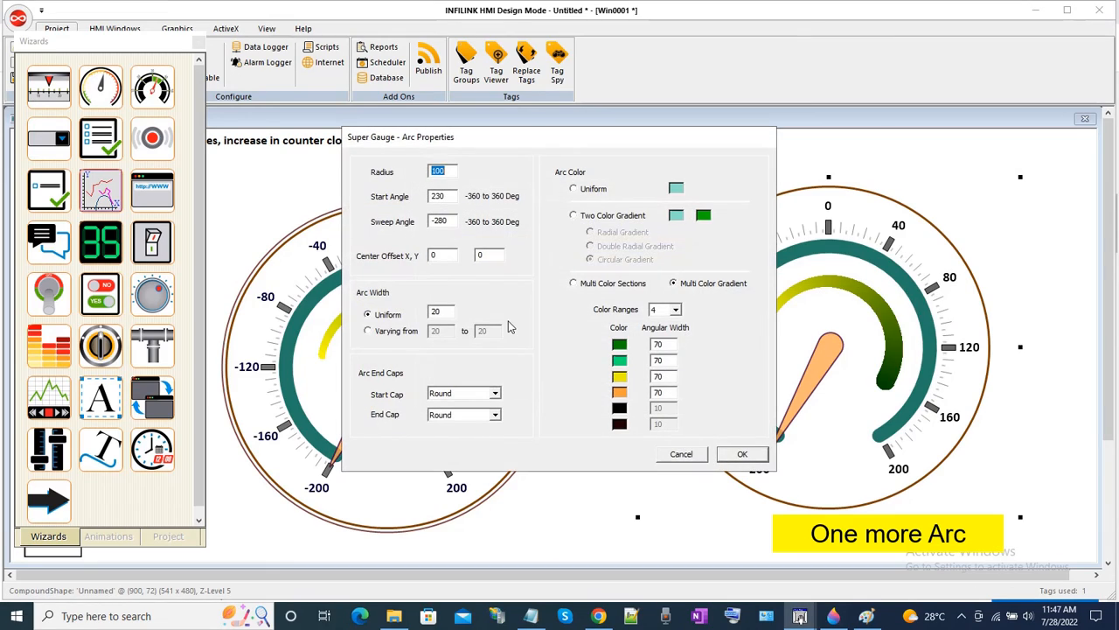
text(236)
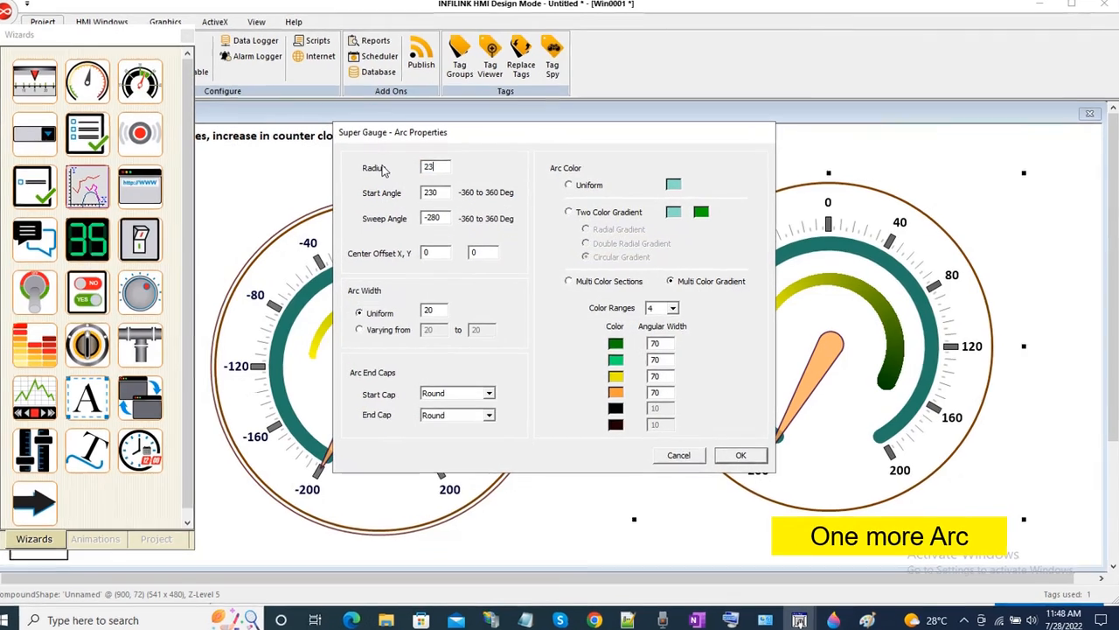
key(Tab)
text(0)
key(Tab)
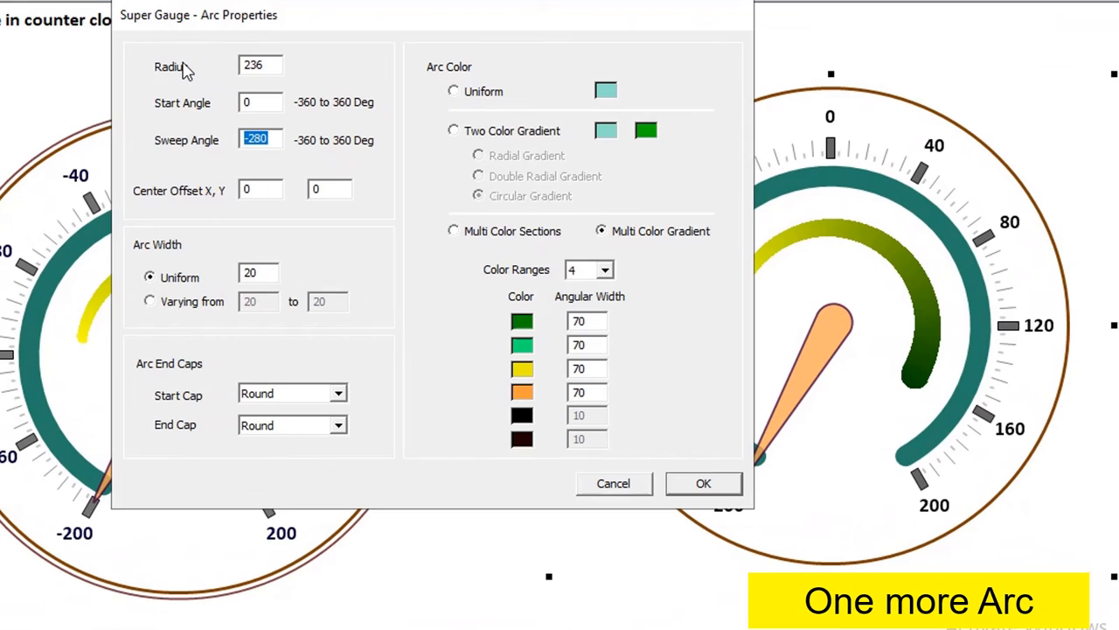
text(36)
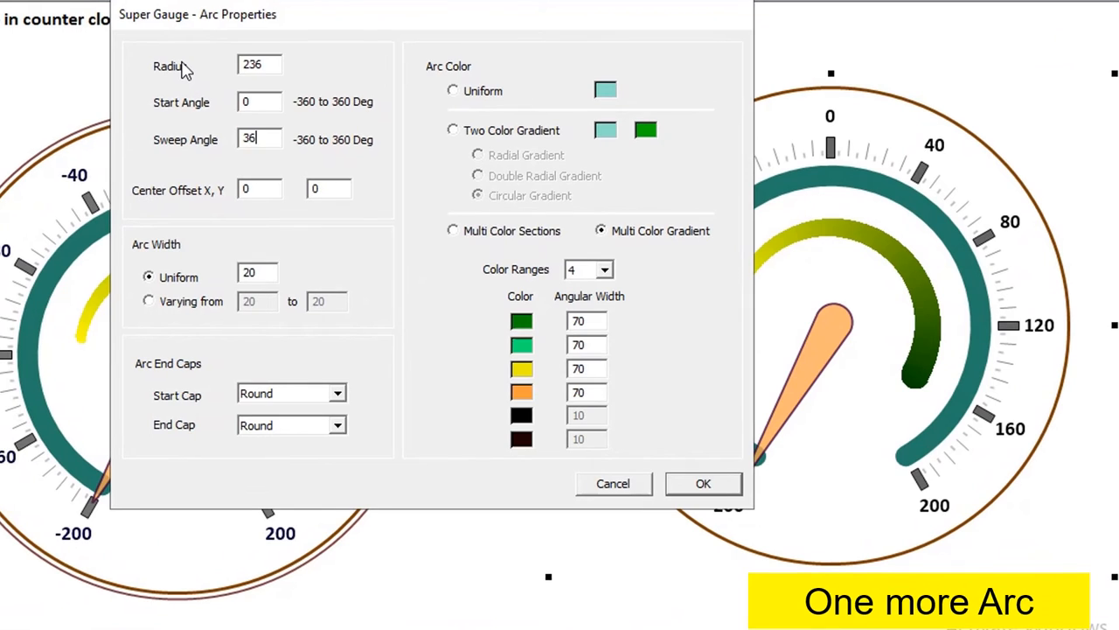
double_click(247, 273)
text(2)
Give the outer arc a uniform color of red 128, green 64, blue 64, and apply it to the new gauge
click(492, 88)
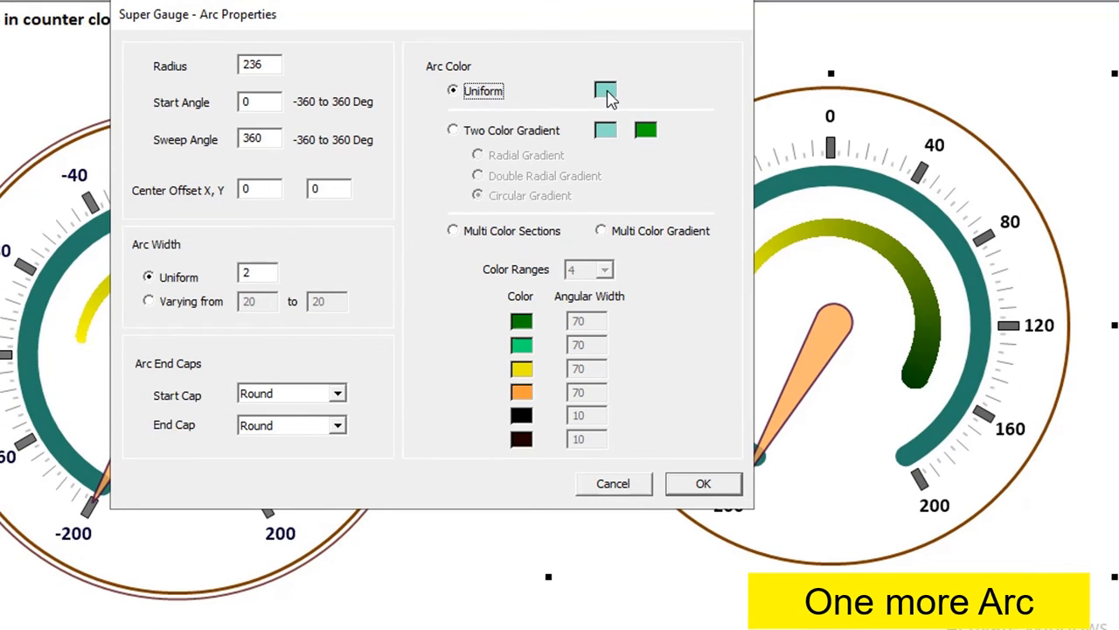
click(605, 90)
double_click(632, 333)
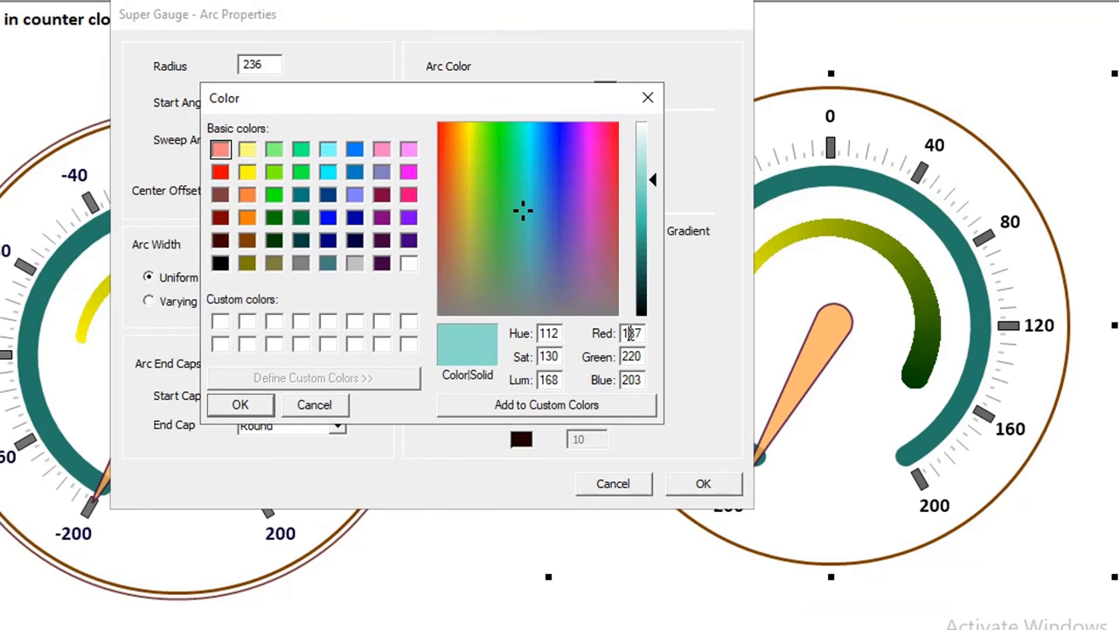
text(128)
double_click(633, 357)
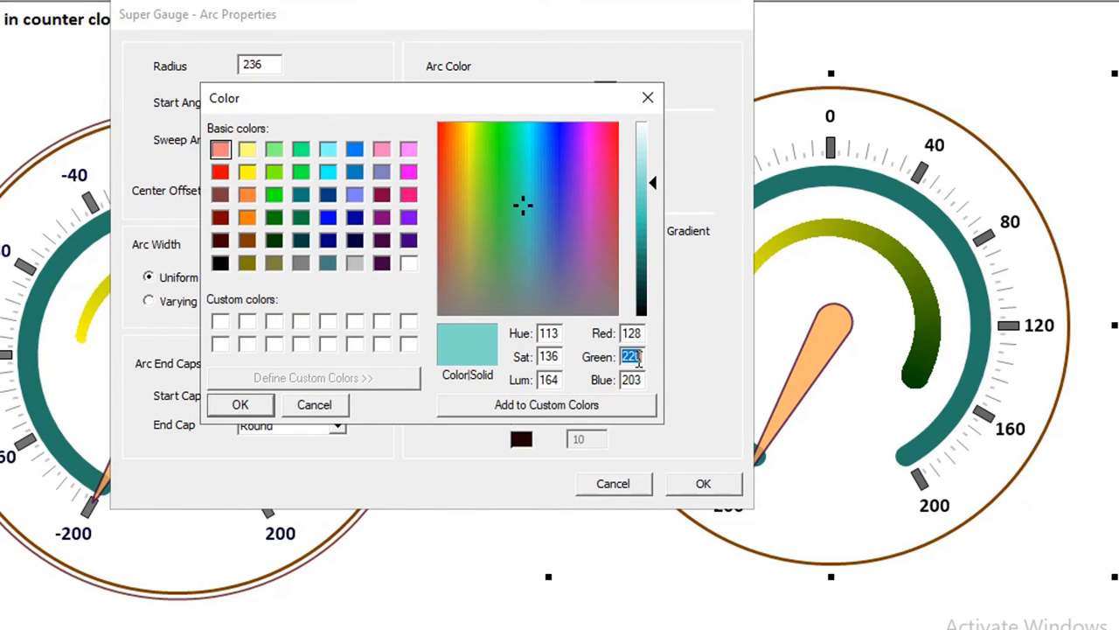
text(6464)
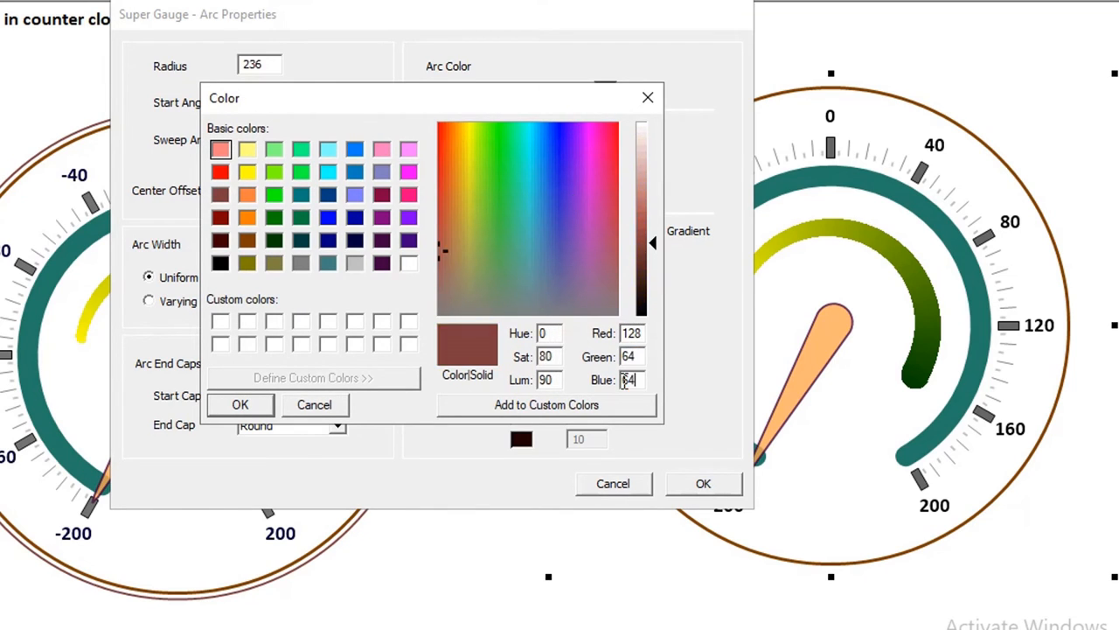
click(240, 404)
click(689, 481)
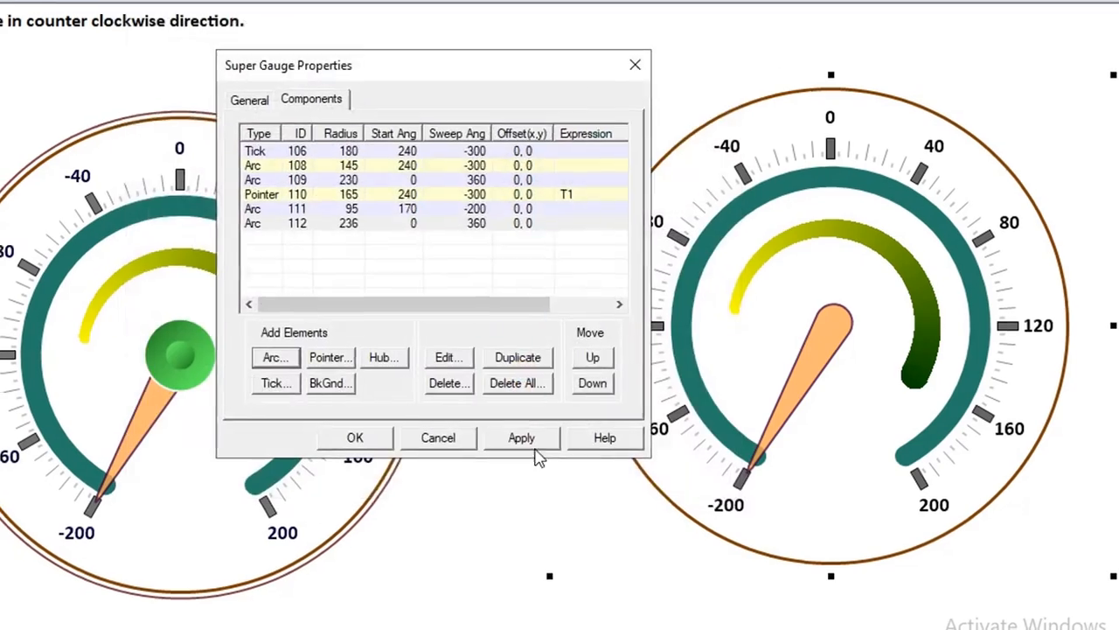
click(521, 440)
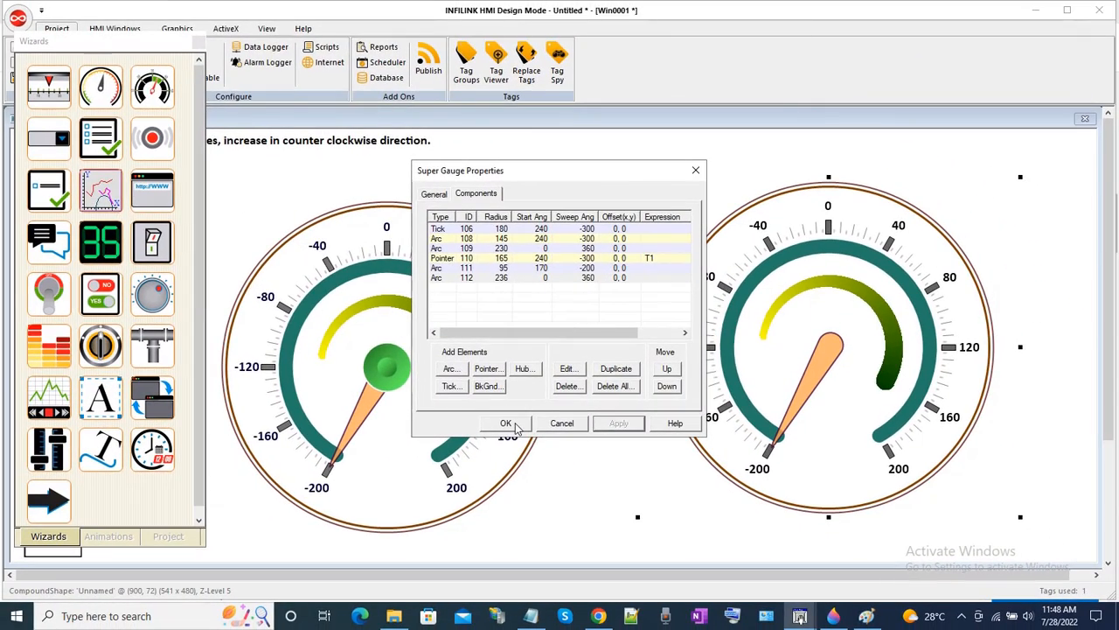
click(513, 425)
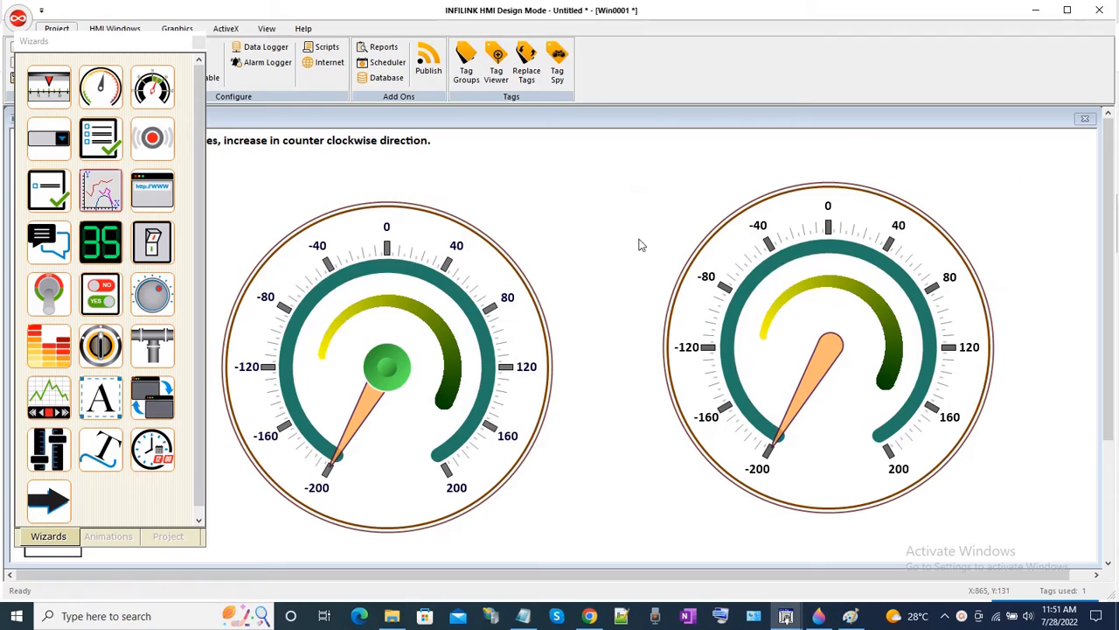
Add a Disk-type Hub element with outer radius 35 and green fill (0, 128, 0) to the new gauge, and apply it
click(754, 299)
right_click(754, 299)
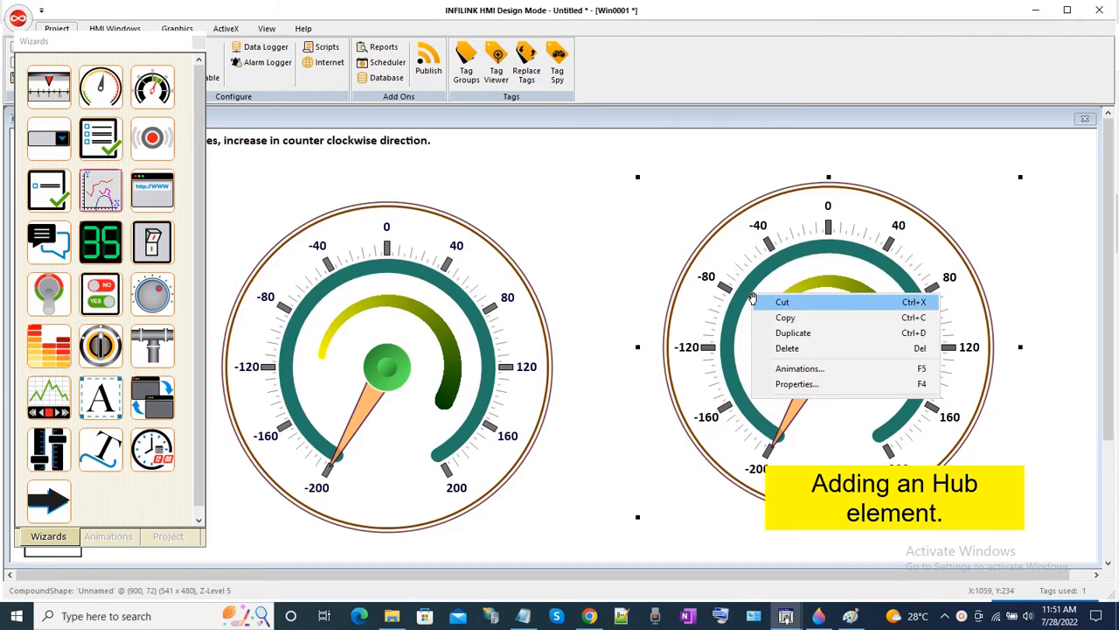
click(797, 384)
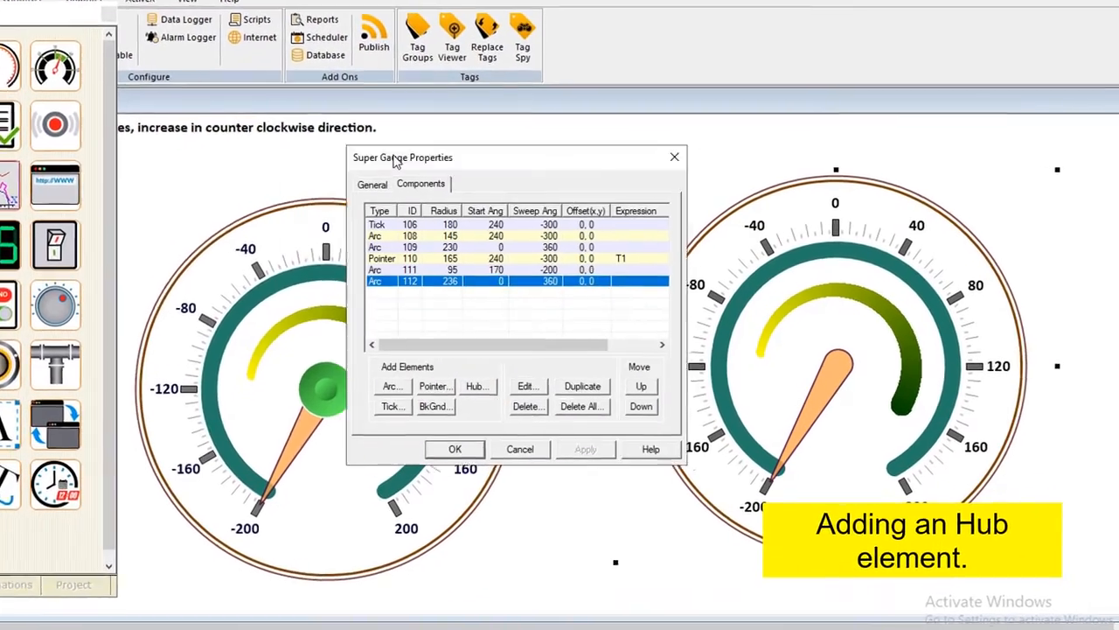
drag(395, 162, 172, 117)
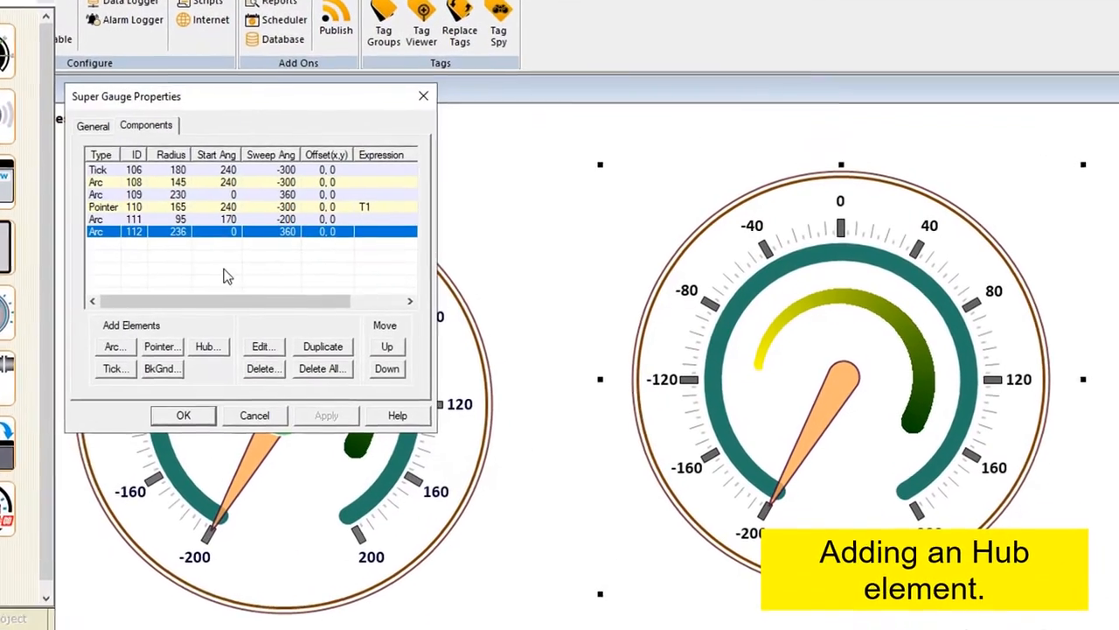
click(253, 341)
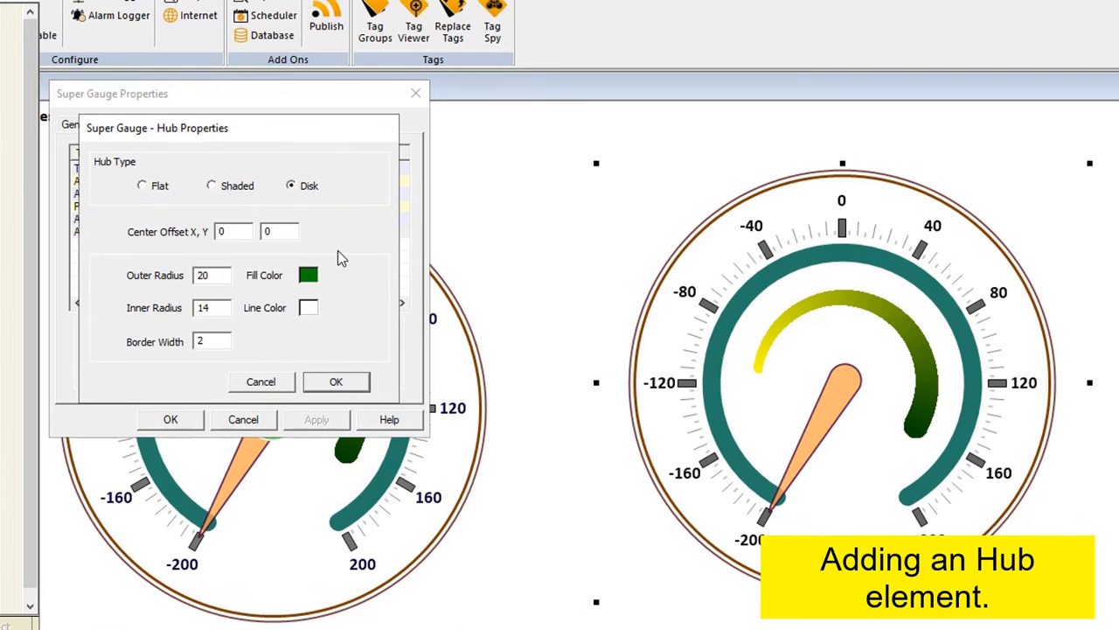
drag(226, 275, 195, 276)
text(35)
click(311, 276)
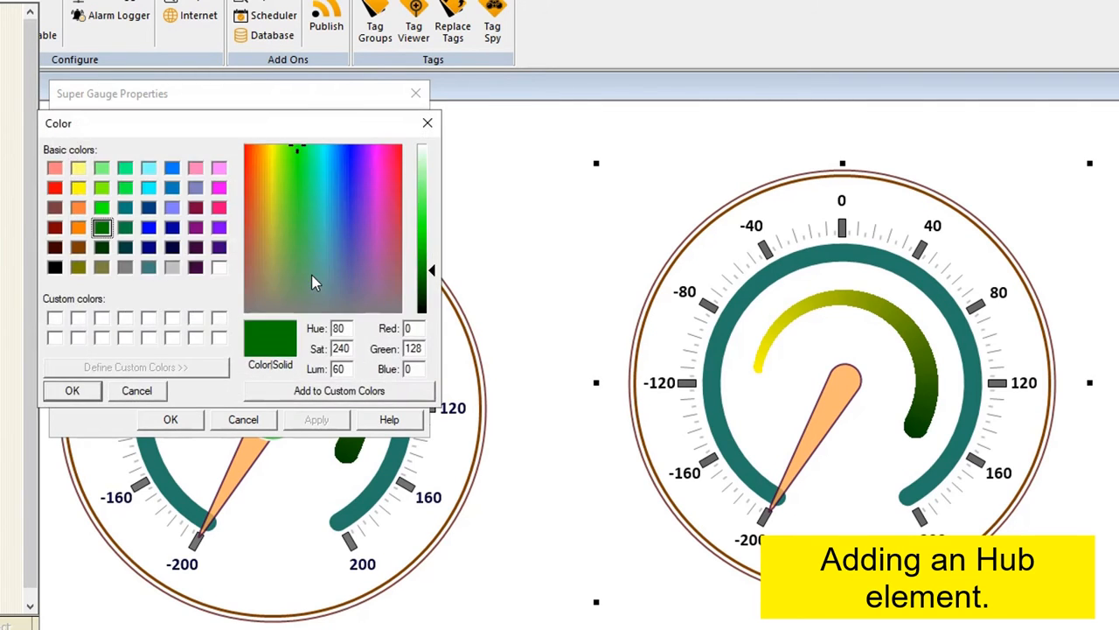
click(84, 390)
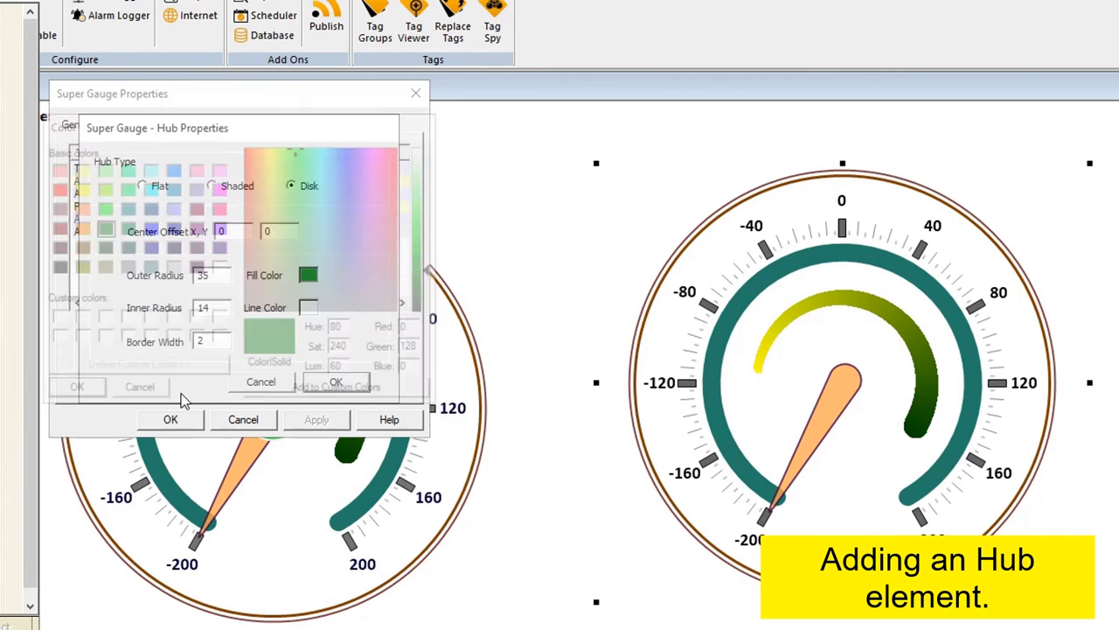
click(334, 385)
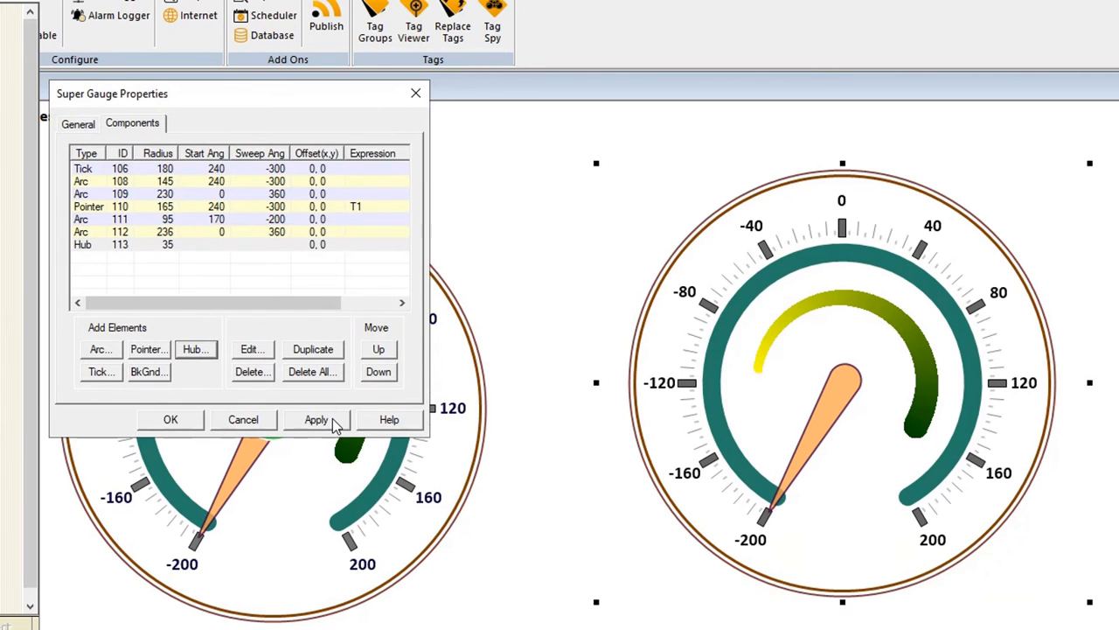
click(338, 421)
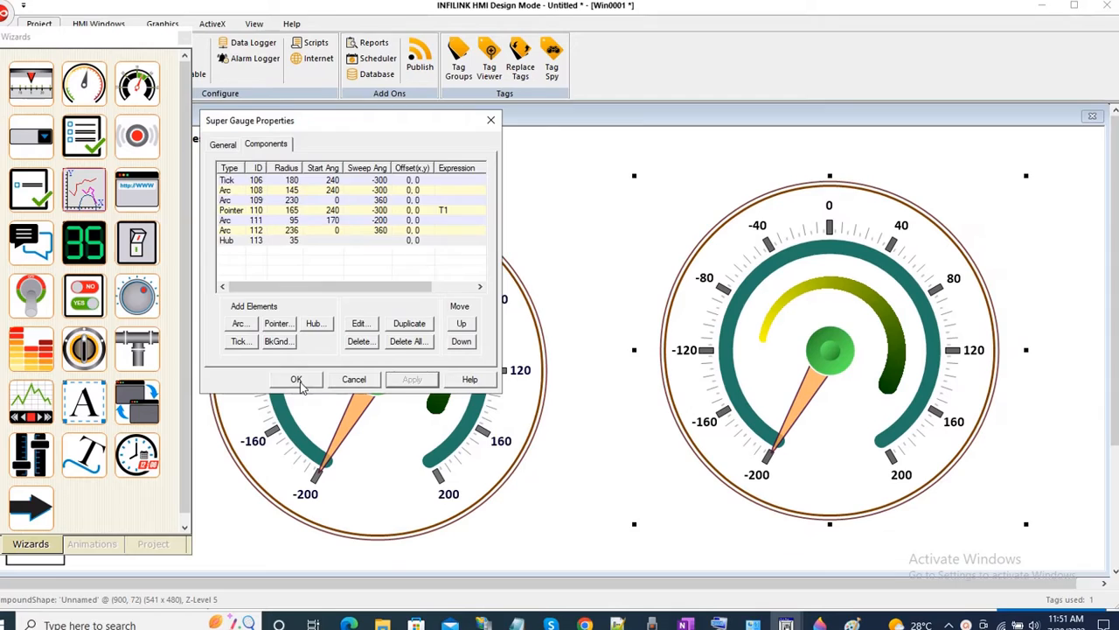
click(297, 380)
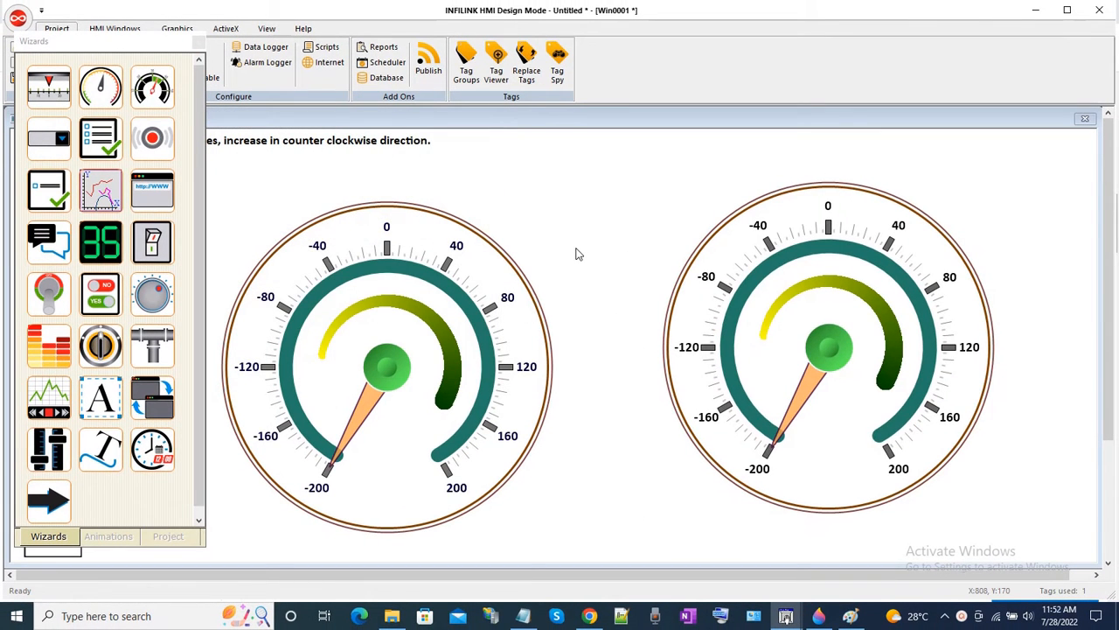
Save and run the project, moving the T1 slider to test the pointers of both gauges
click(542, 202)
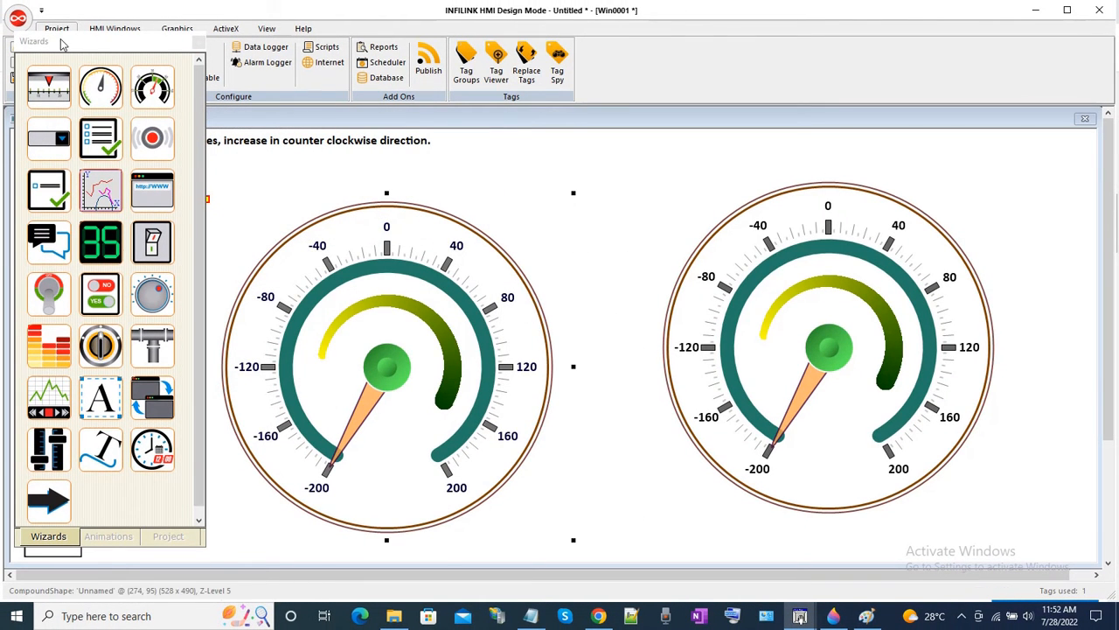
drag(61, 44, 198, 82)
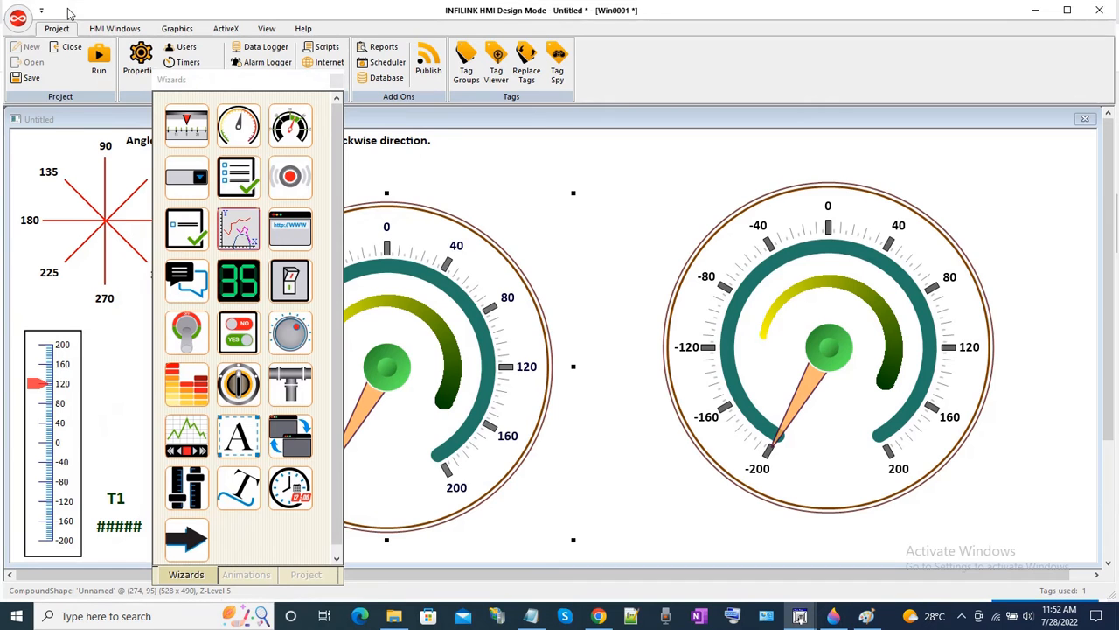
click(22, 79)
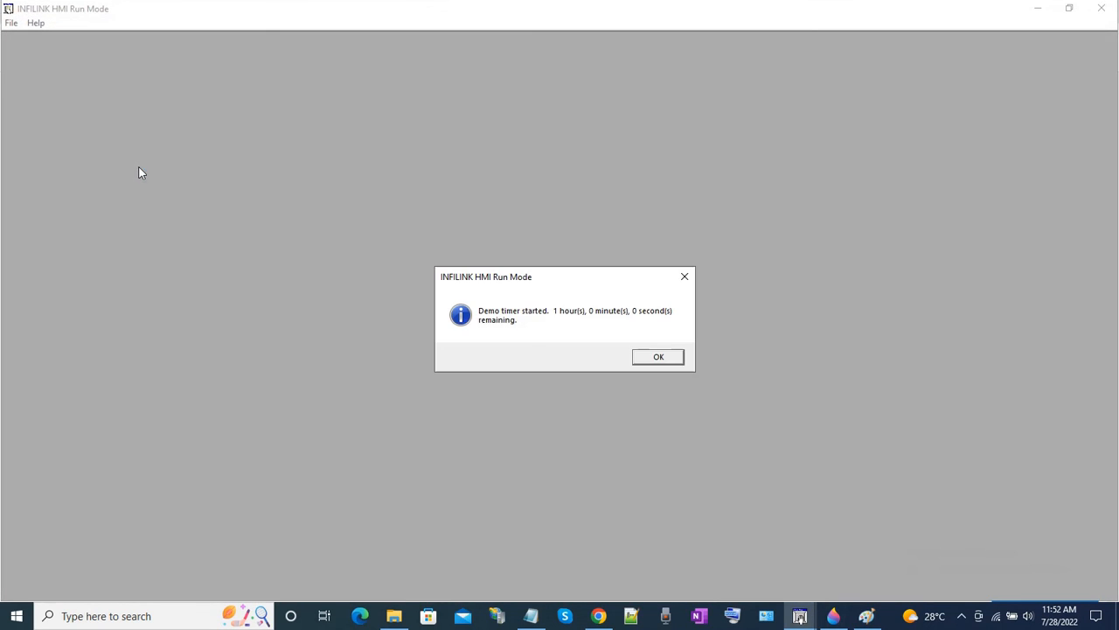
click(674, 357)
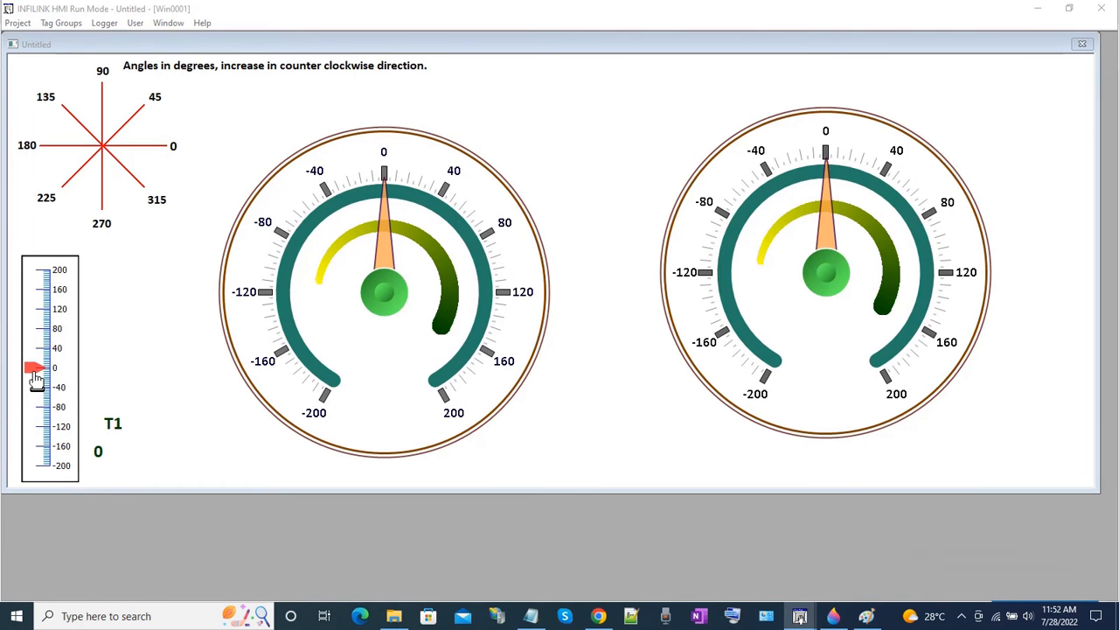
mouse_move(35, 376)
mouse_down()
mouse_move(49, 289)
mouse_move(34, 442)
mouse_move(38, 346)
mouse_up()
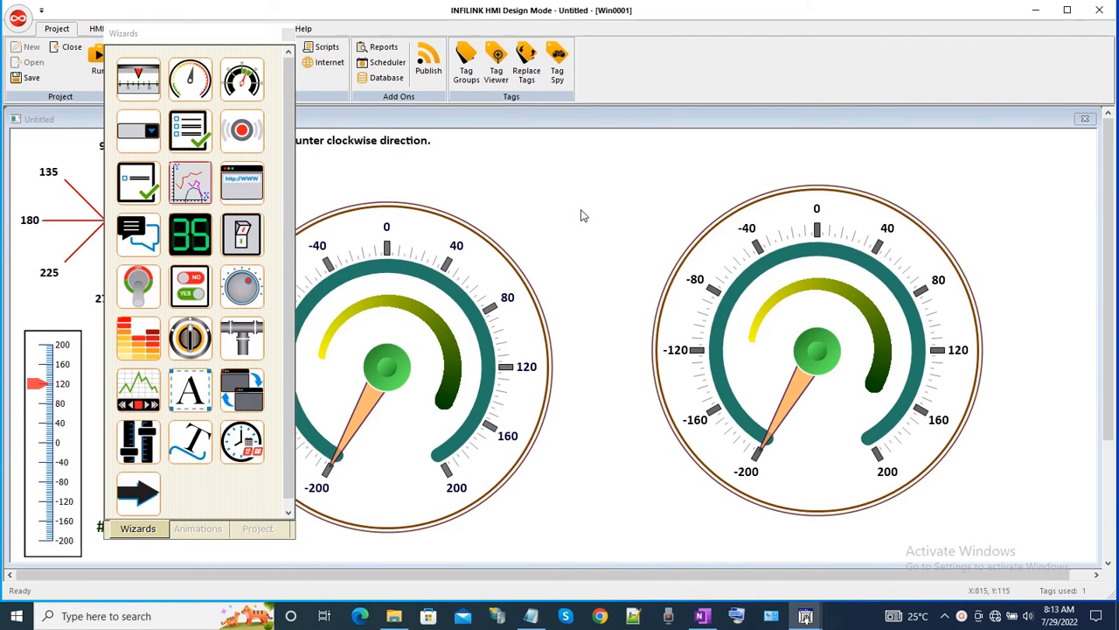
Start a Background element for the new gauge with Radius 1 of 250, Radius 2 of 244 and Radius 3 of 236
click(709, 315)
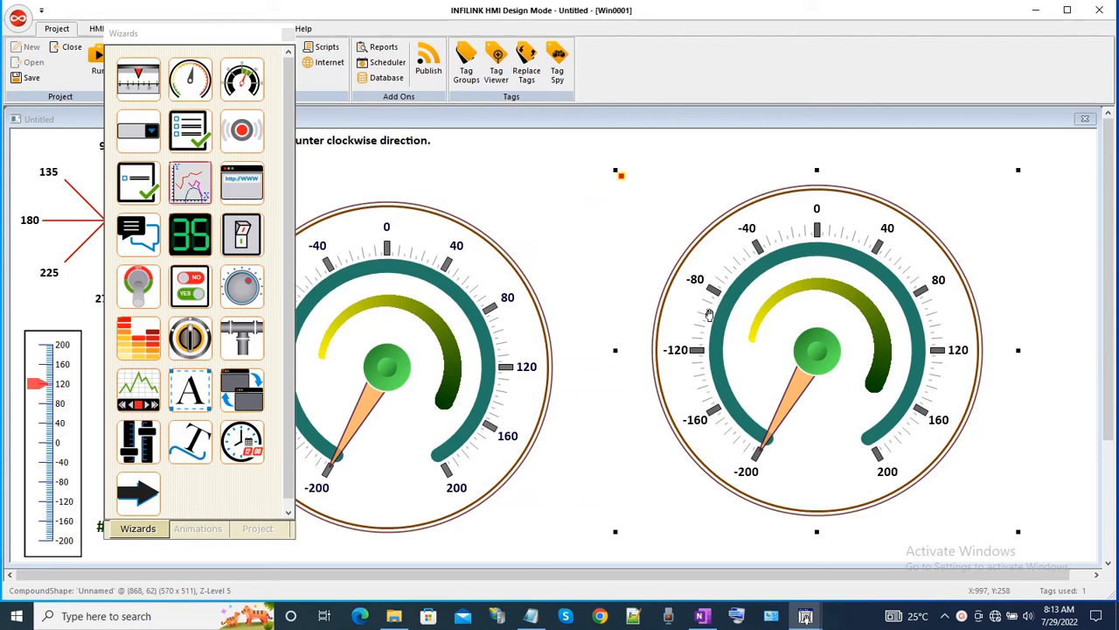
right_click(709, 315)
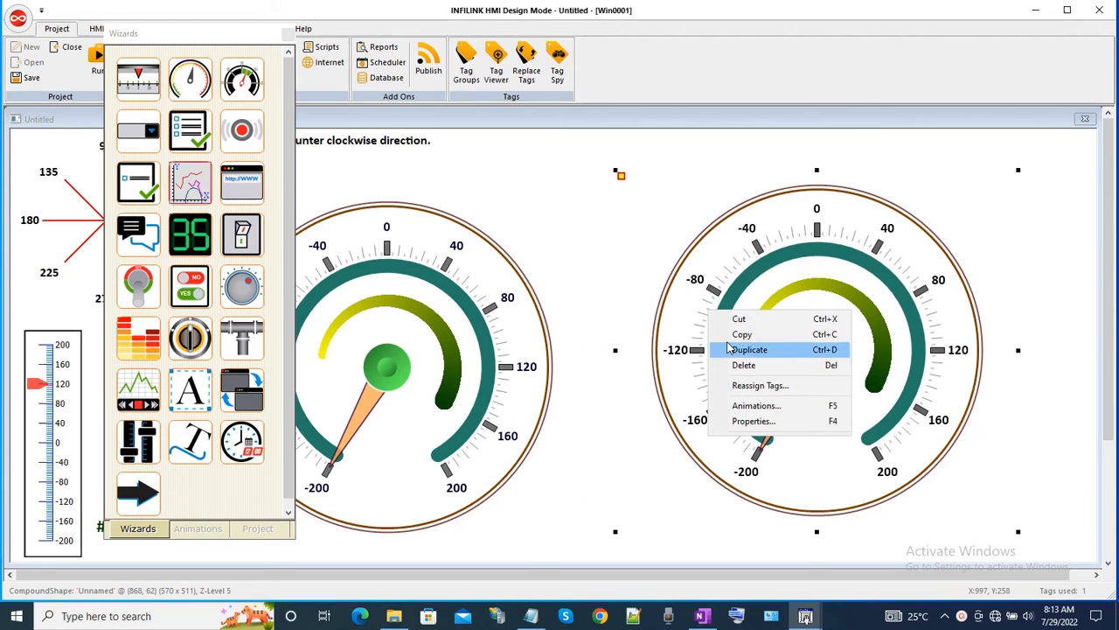
click(744, 421)
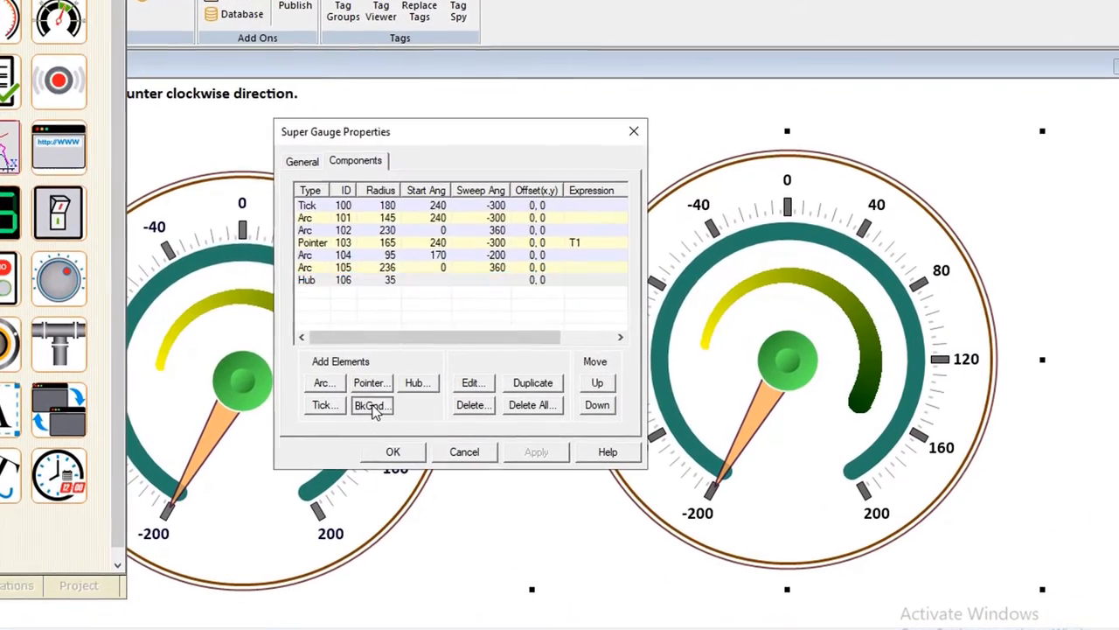
click(466, 390)
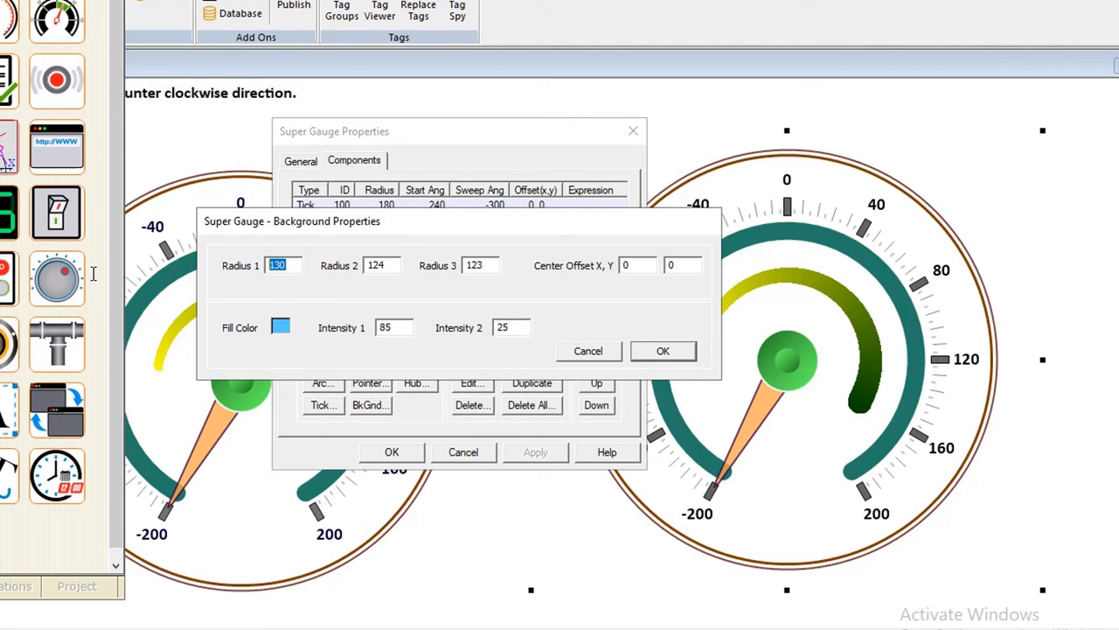
text(250)
key(Tab)
text(244)
key(Tab)
text(236)
Set the background element's fill color to red 216, green 216, blue 175
click(279, 327)
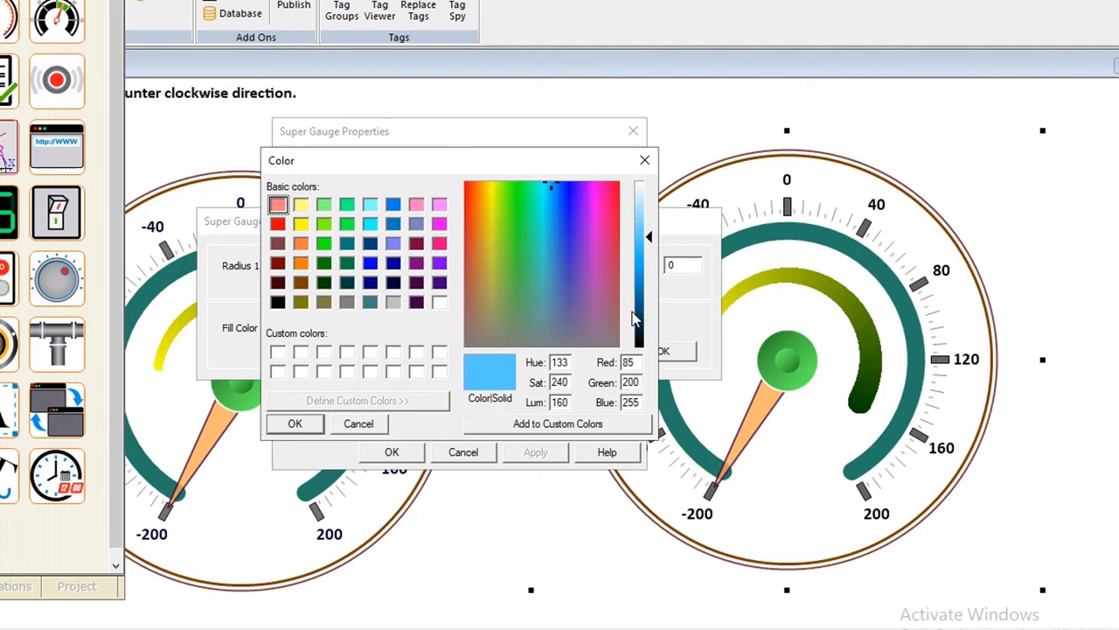
double_click(627, 362)
text(216)
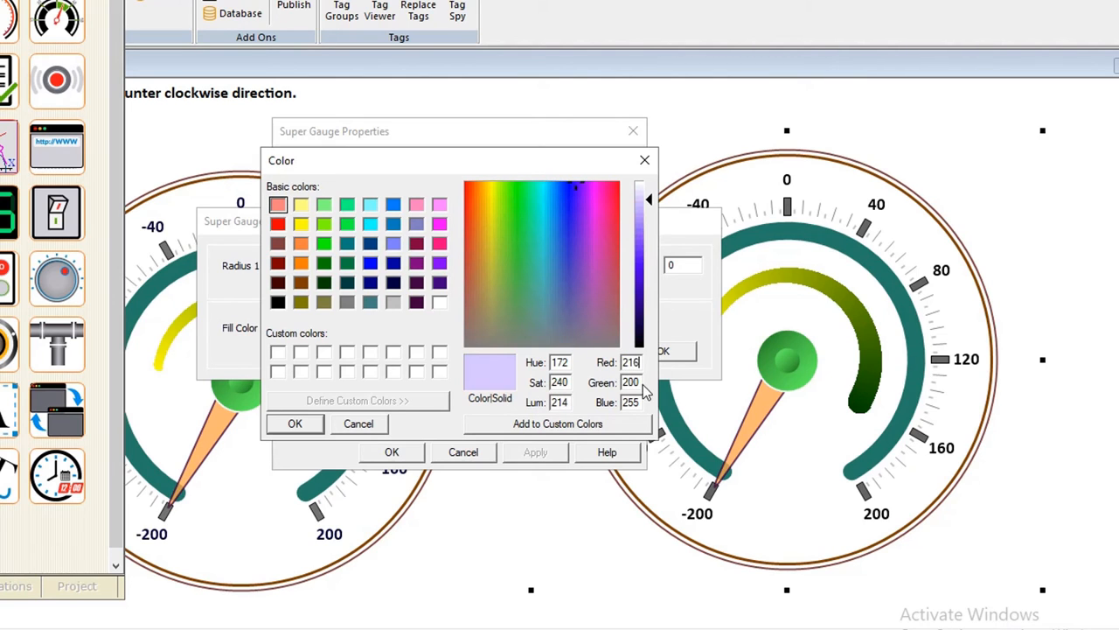
double_click(630, 382)
text(216)
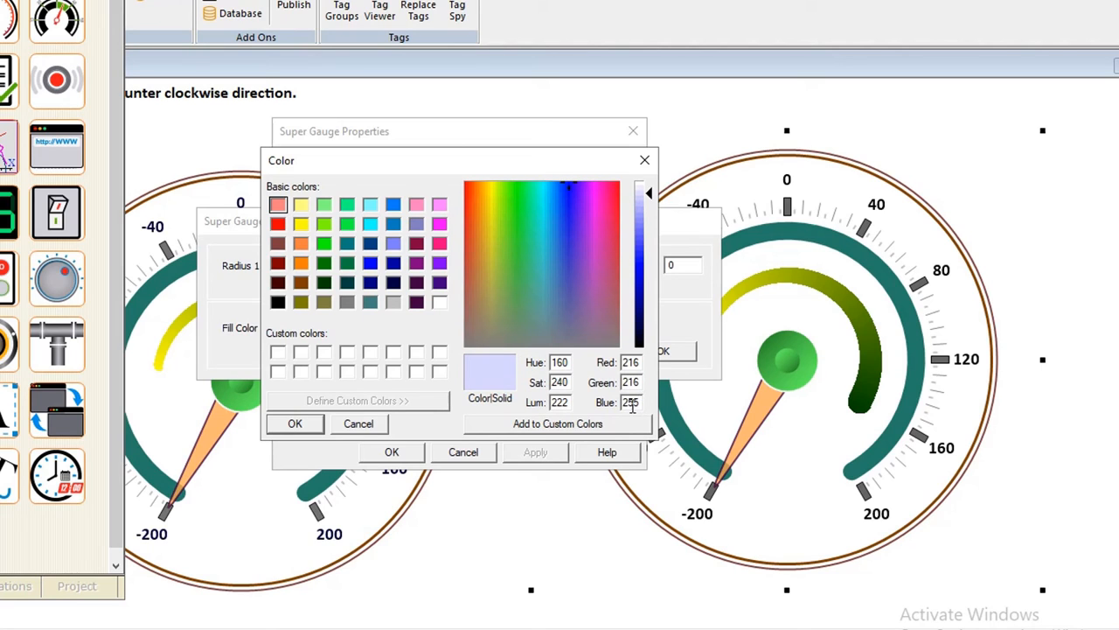
double_click(631, 403)
text(175)
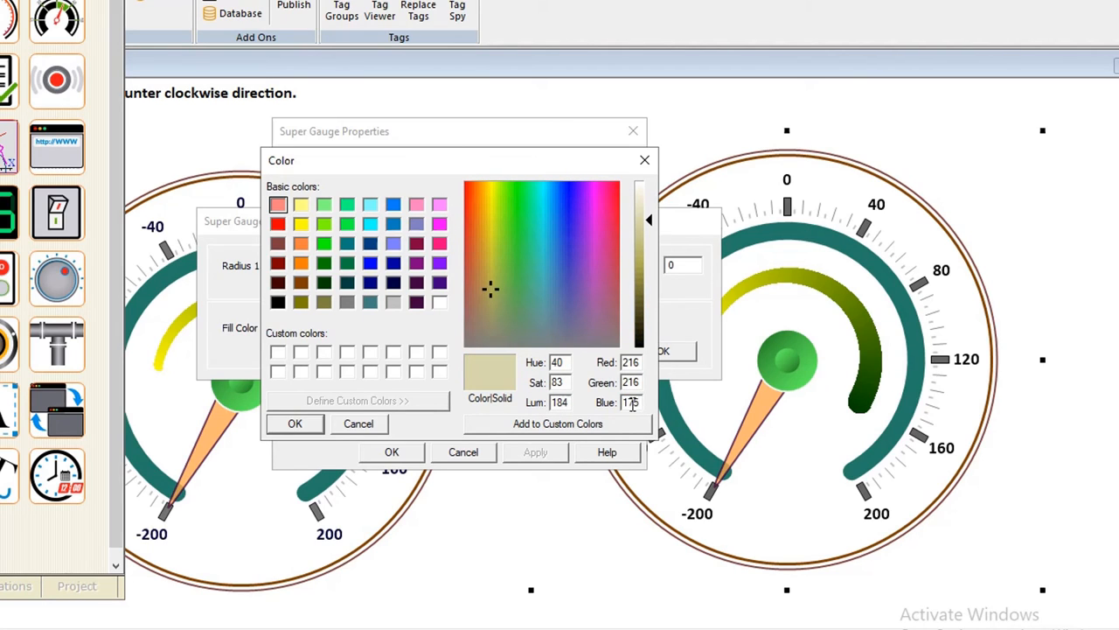
click(307, 428)
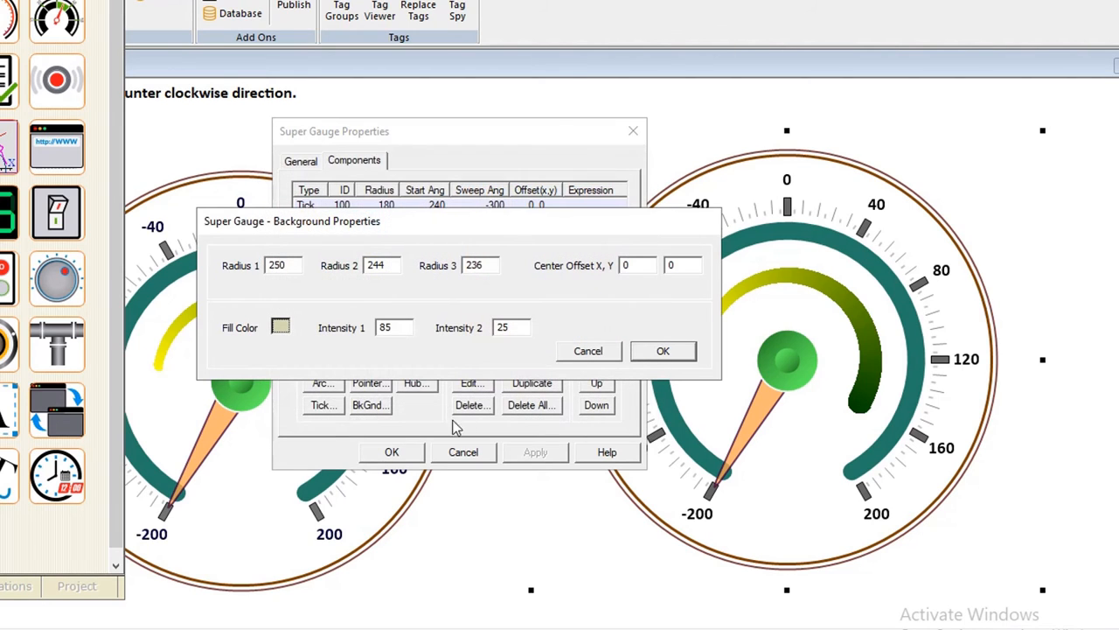
Confirm the background element, apply it to the new gauge and close the gauge properties
click(652, 352)
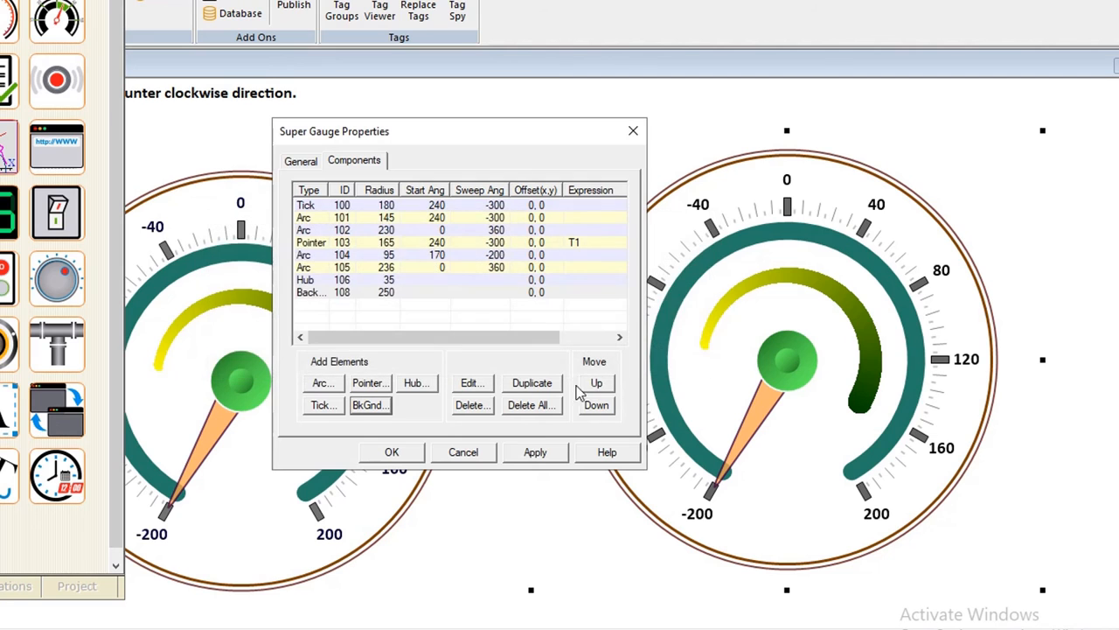
click(535, 452)
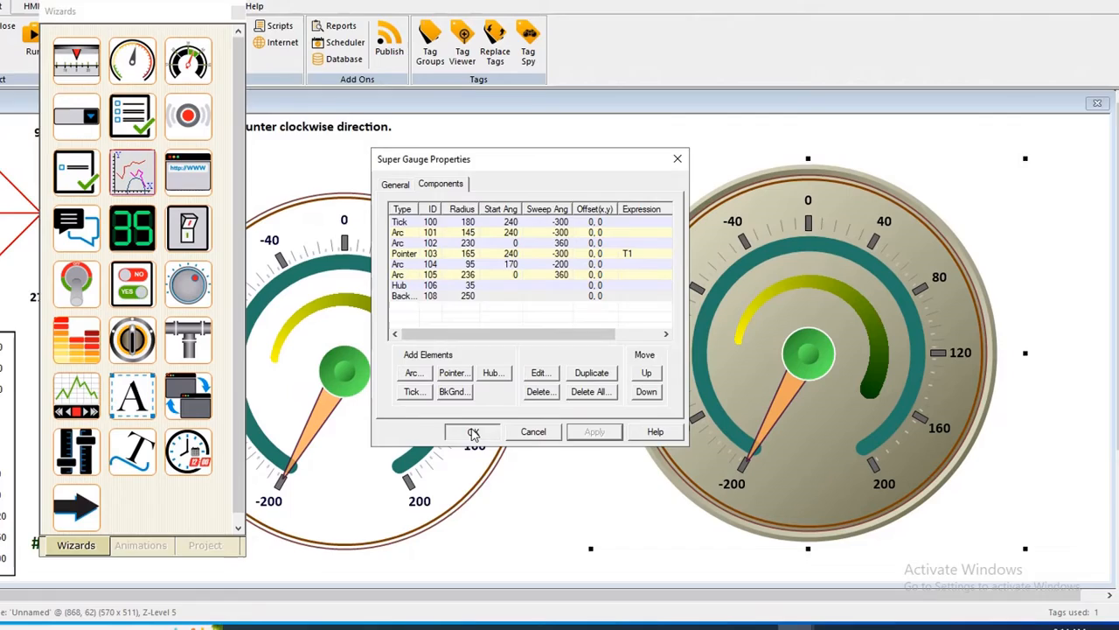
click(401, 449)
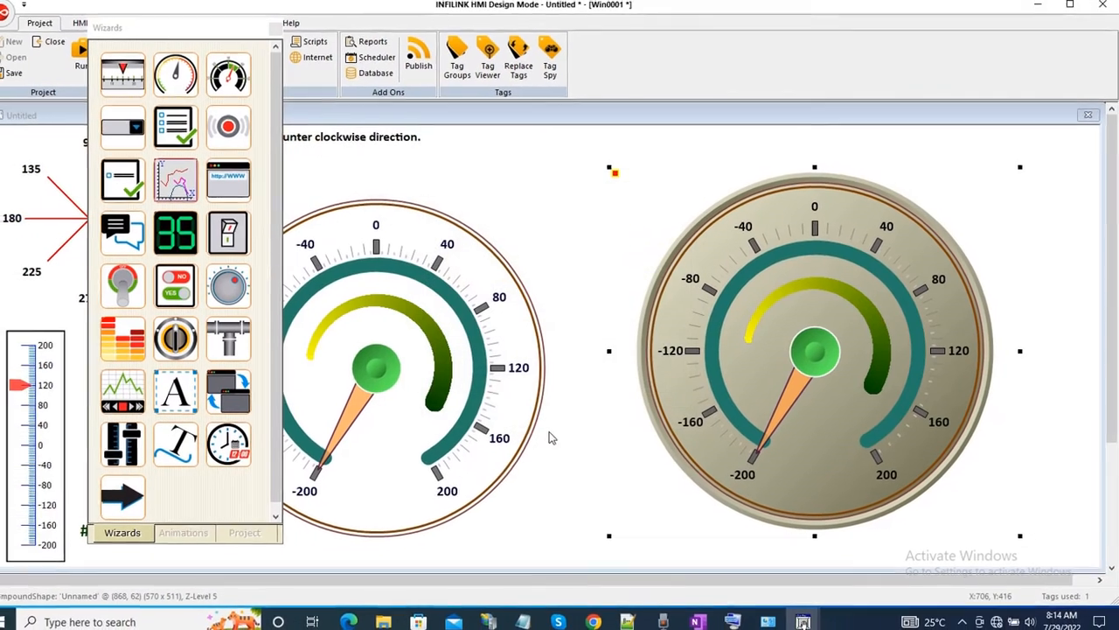
click(535, 214)
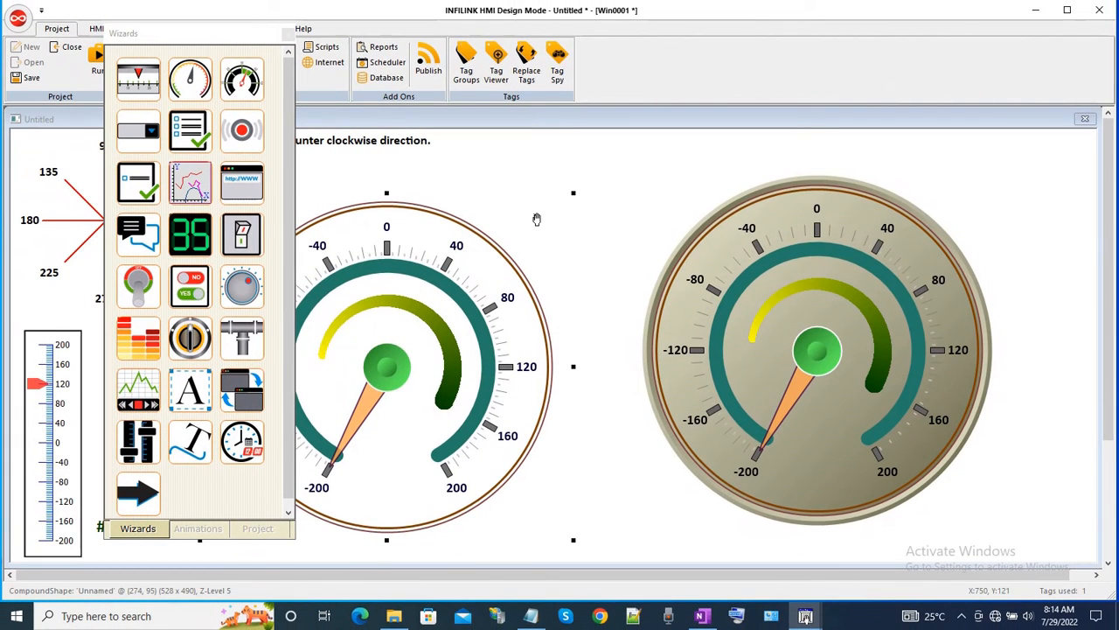
click(566, 179)
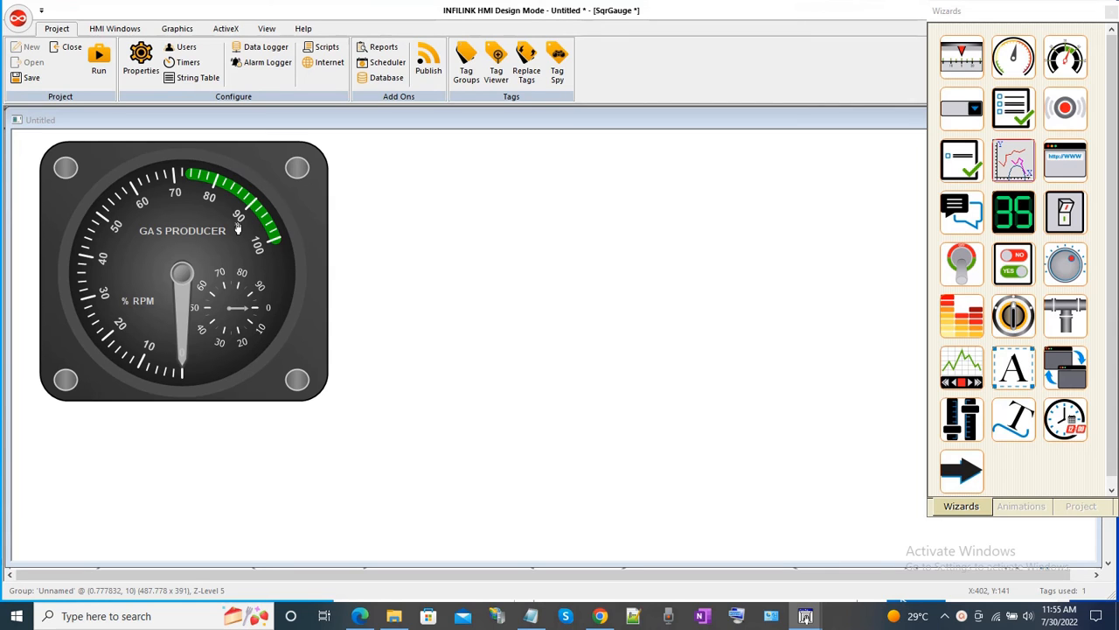
Duplicate the GAS PRODUCER gauge group and place the copy in the empty area beside the original
click(237, 227)
right_click(237, 227)
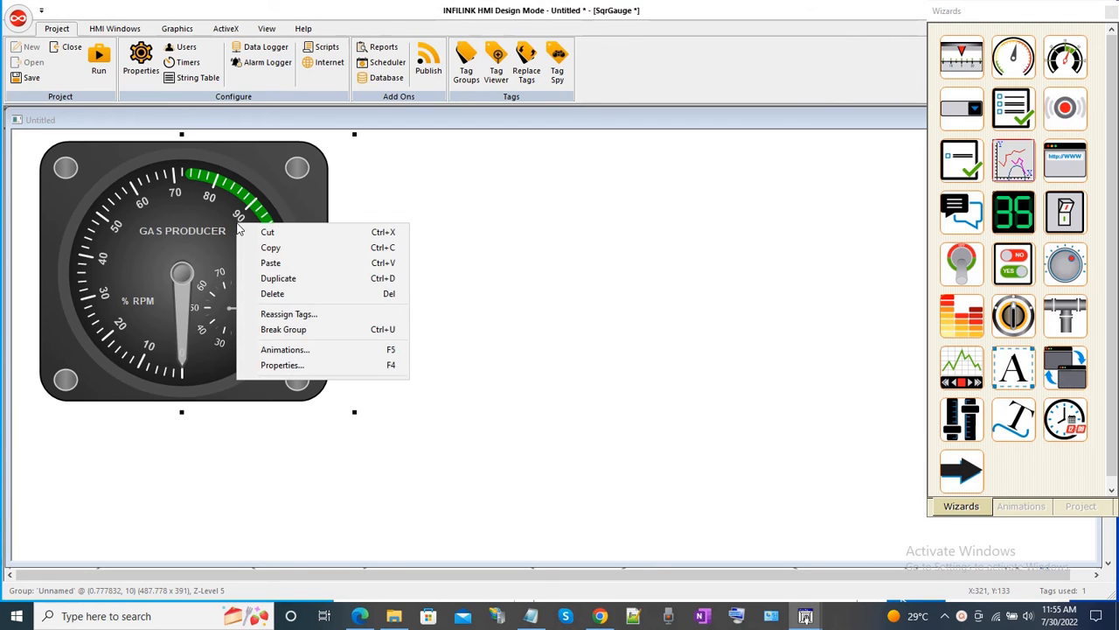
click(273, 278)
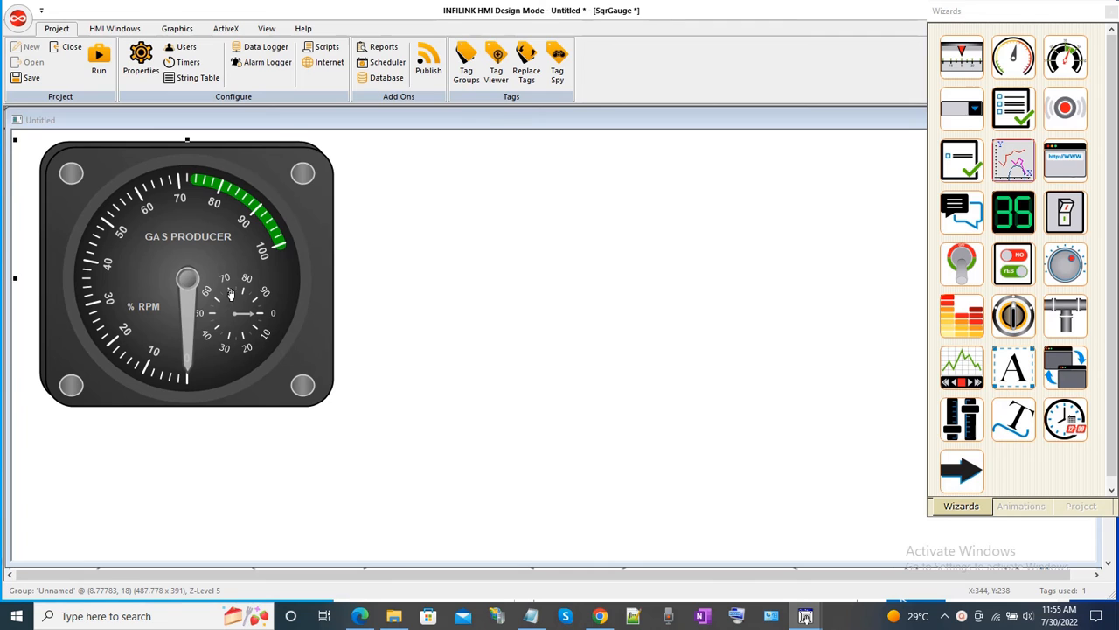
drag(603, 308, 595, 298)
Break the copied gauge's group and delete its dark rounded rectangle backplate
right_click(574, 289)
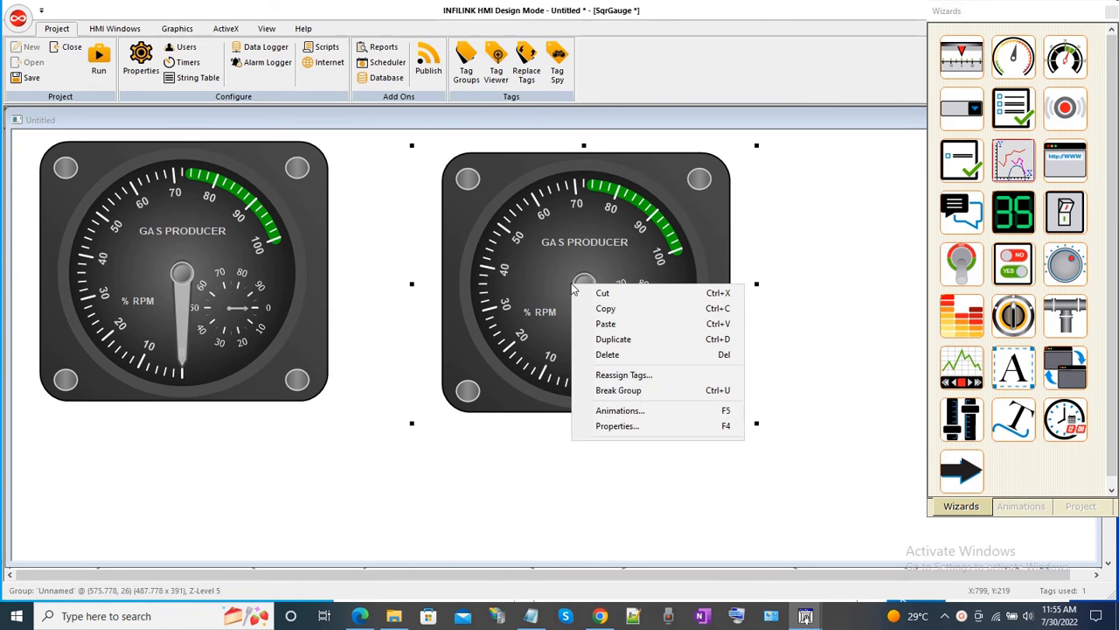
click(628, 391)
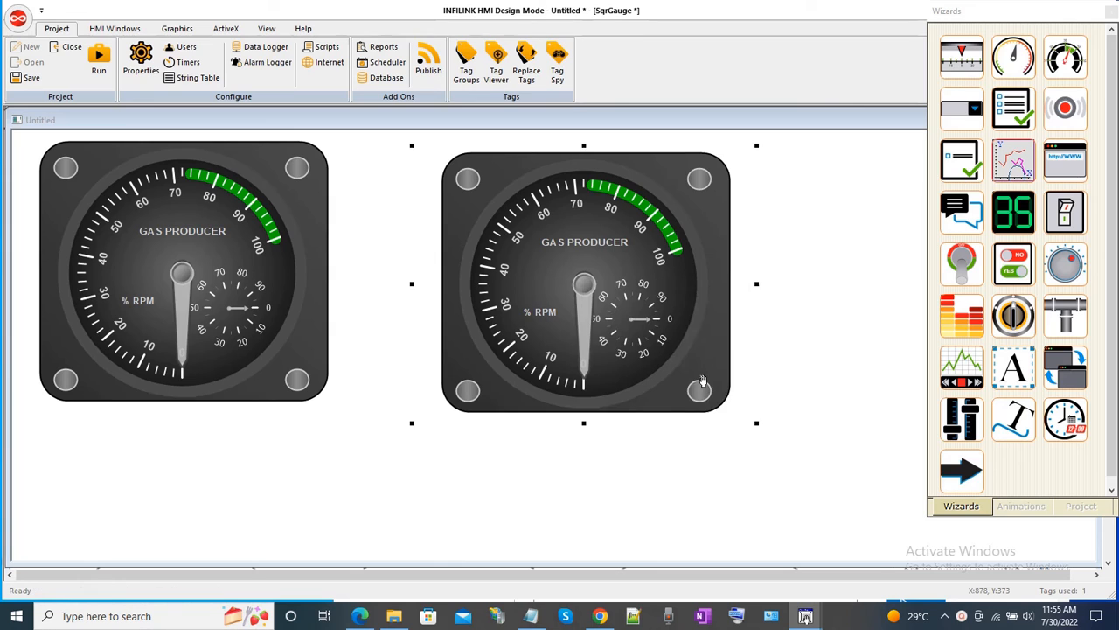
click(648, 319)
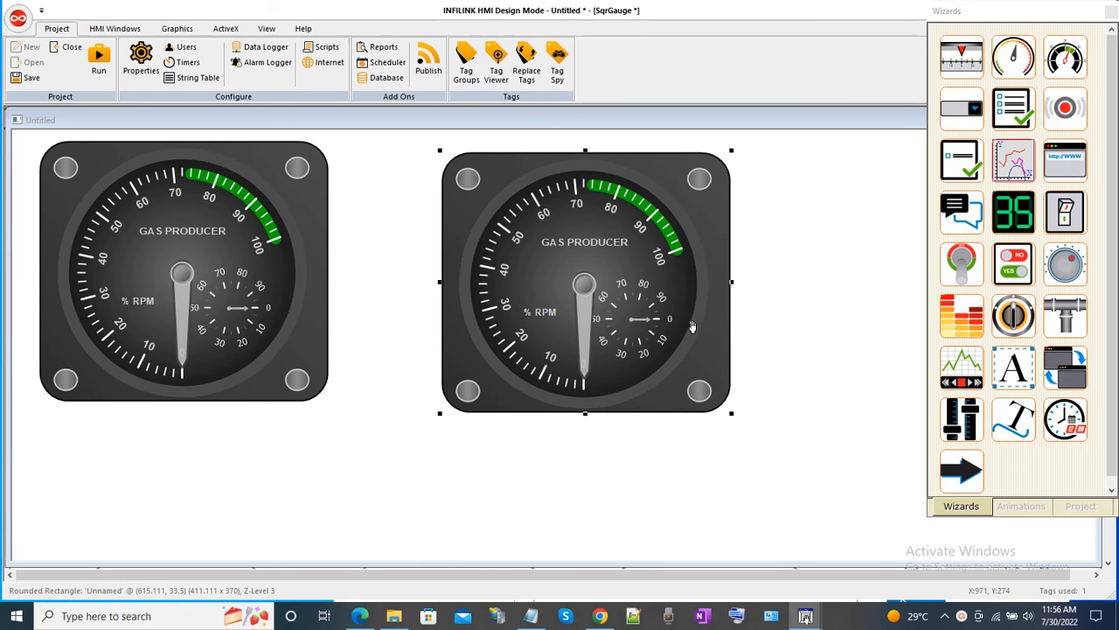
drag(691, 327, 906, 459)
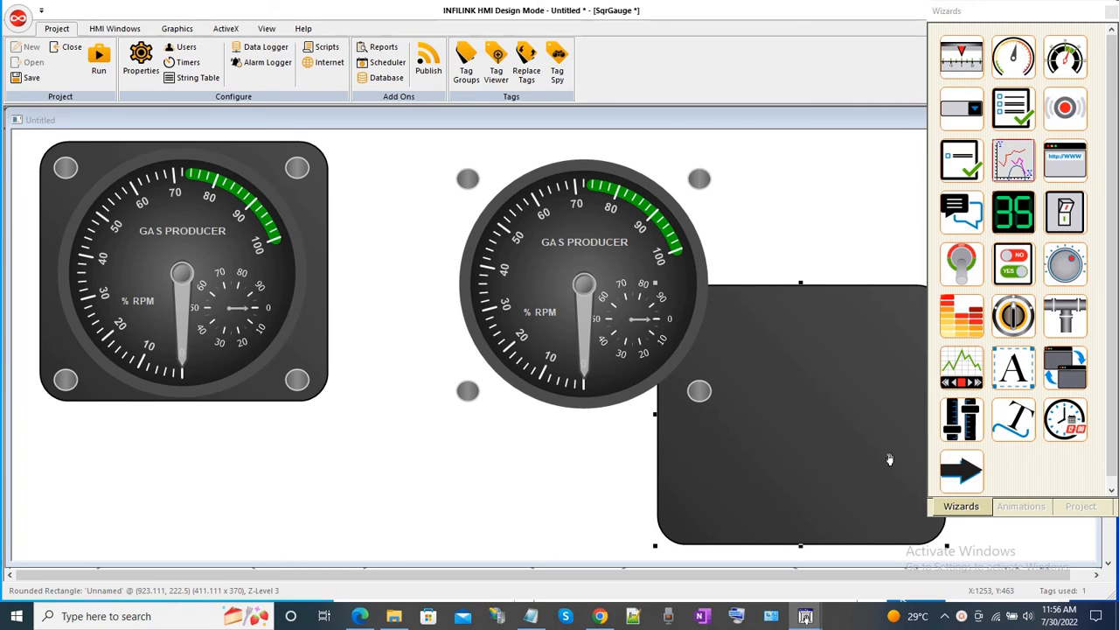
key(Delete)
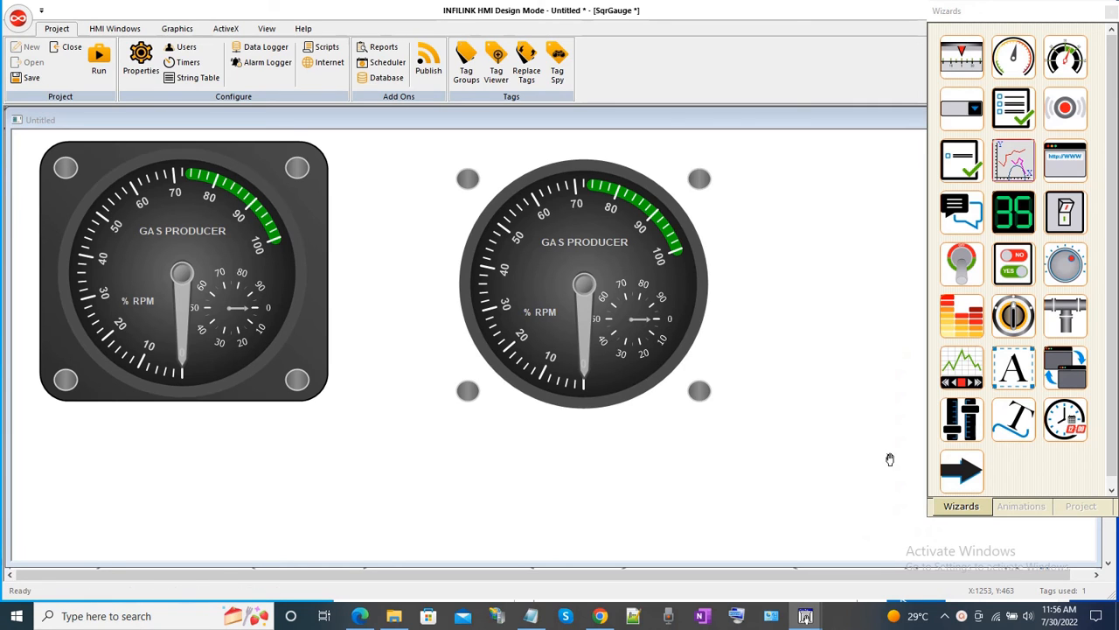
Delete the four corner screws and the dark circular dial face from the copied gauge
click(700, 395)
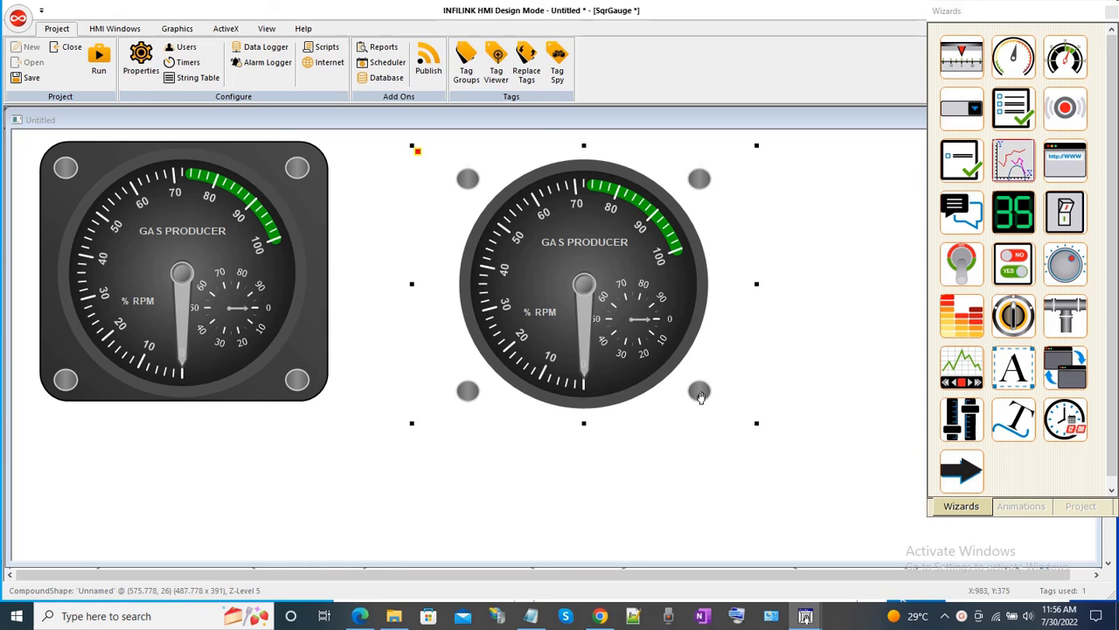
click(700, 395)
key(Delete)
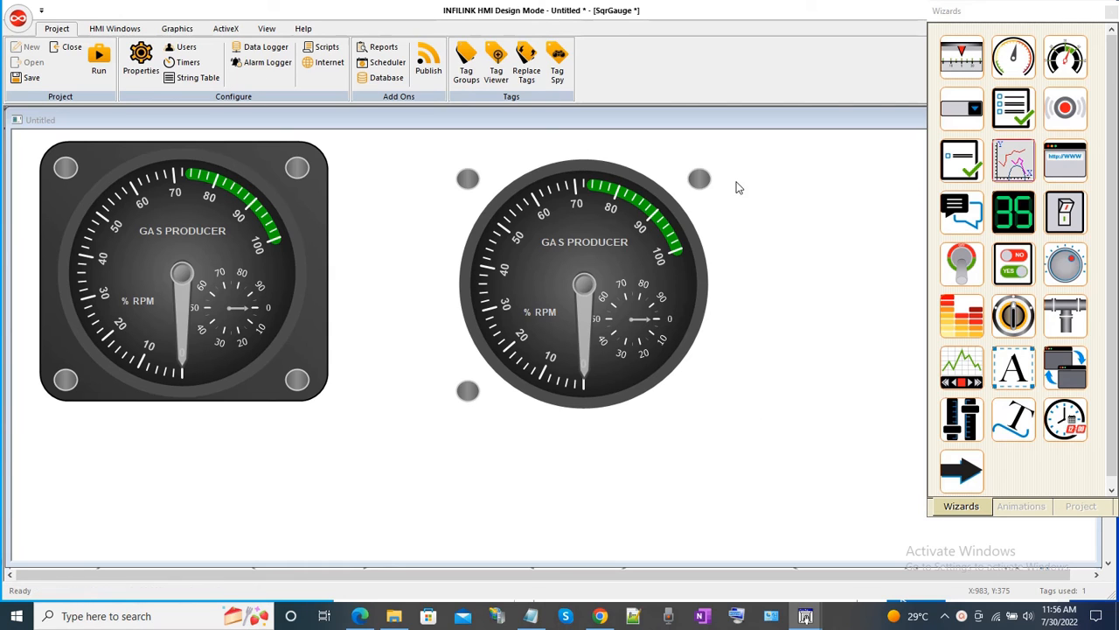
click(704, 180)
click(706, 181)
key(Delete)
click(467, 179)
click(468, 179)
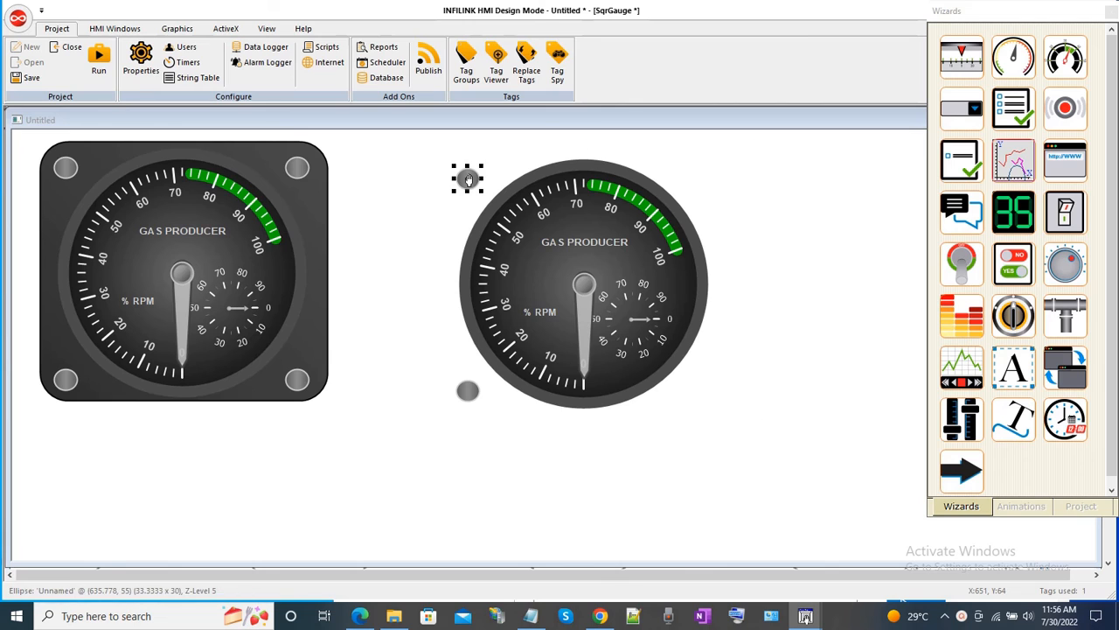
key(Delete)
click(469, 394)
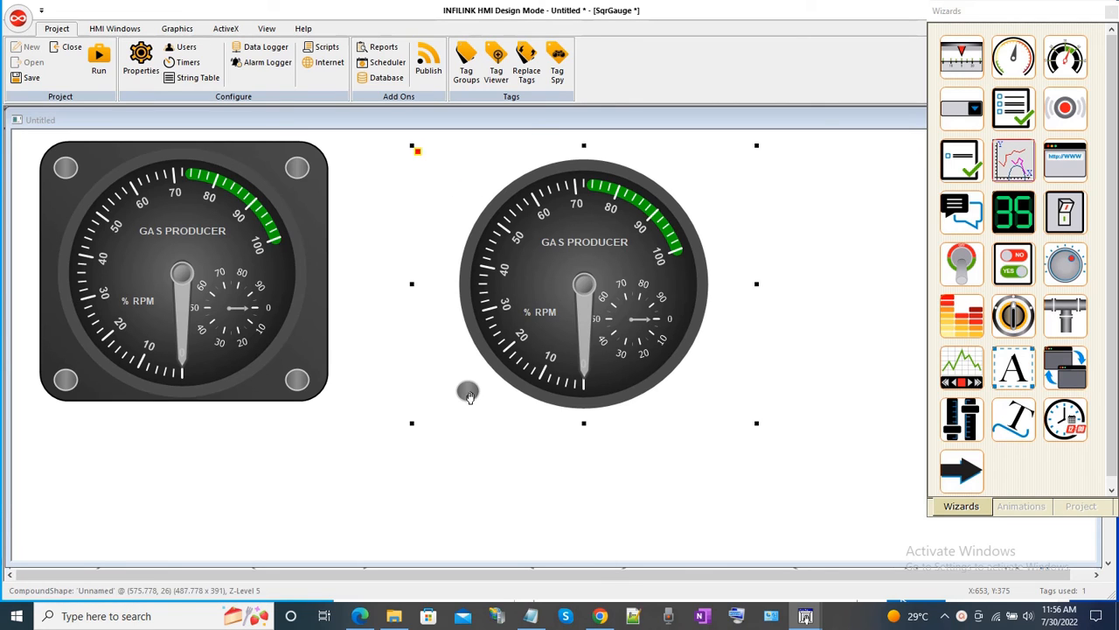
click(469, 393)
key(Delete)
click(553, 371)
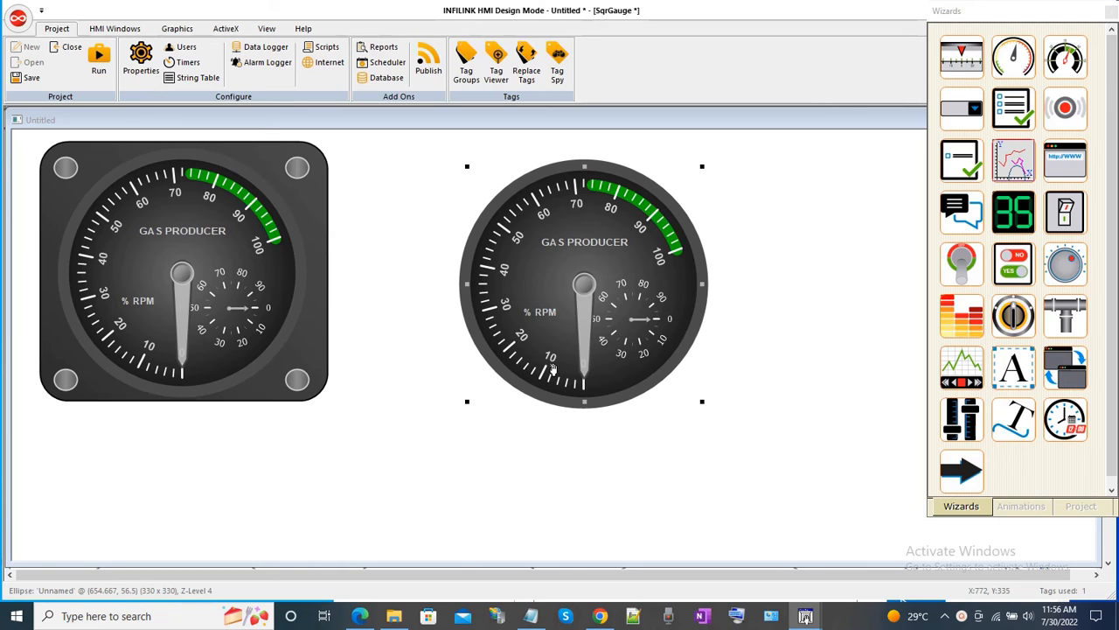
key(Delete)
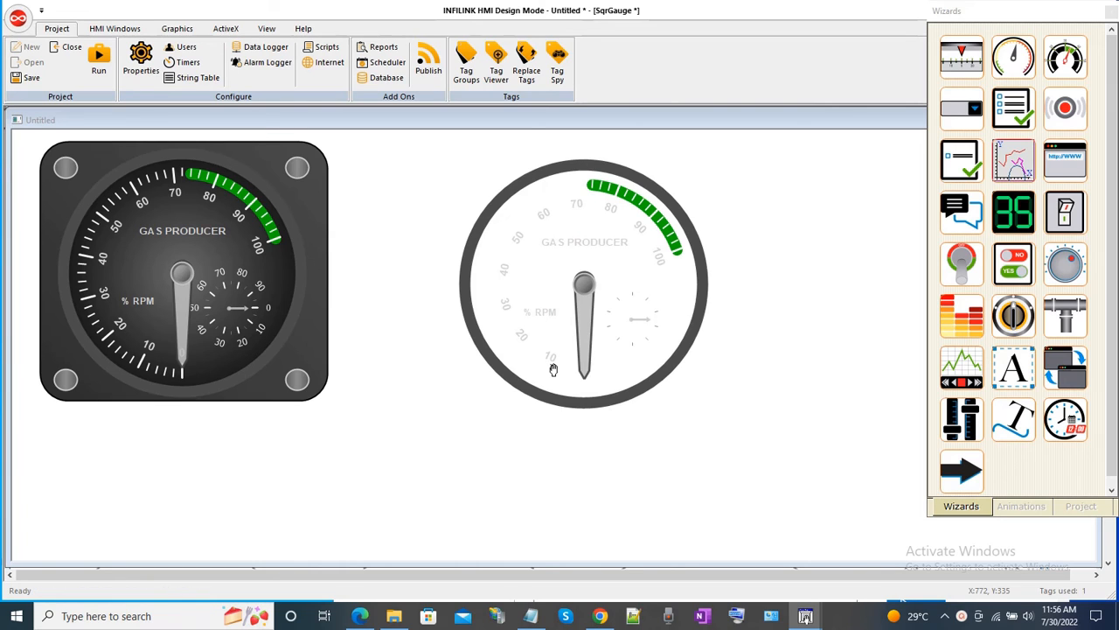
Delete the "% RPM" and "GAS PRODUCER" text labels from the copied gauge
click(546, 317)
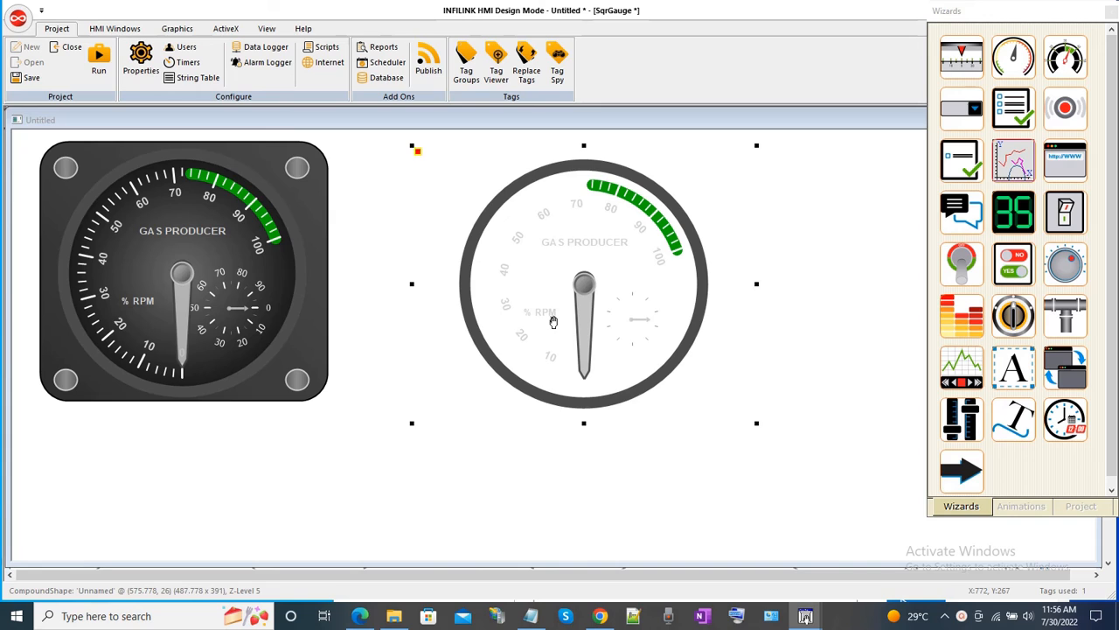
click(554, 322)
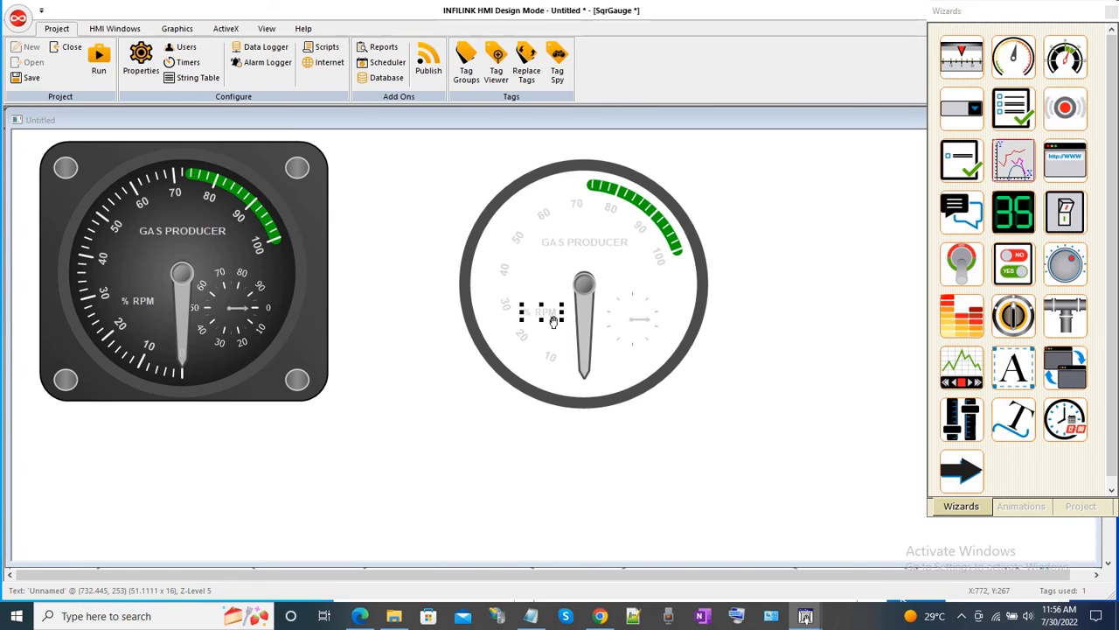
drag(554, 322, 750, 480)
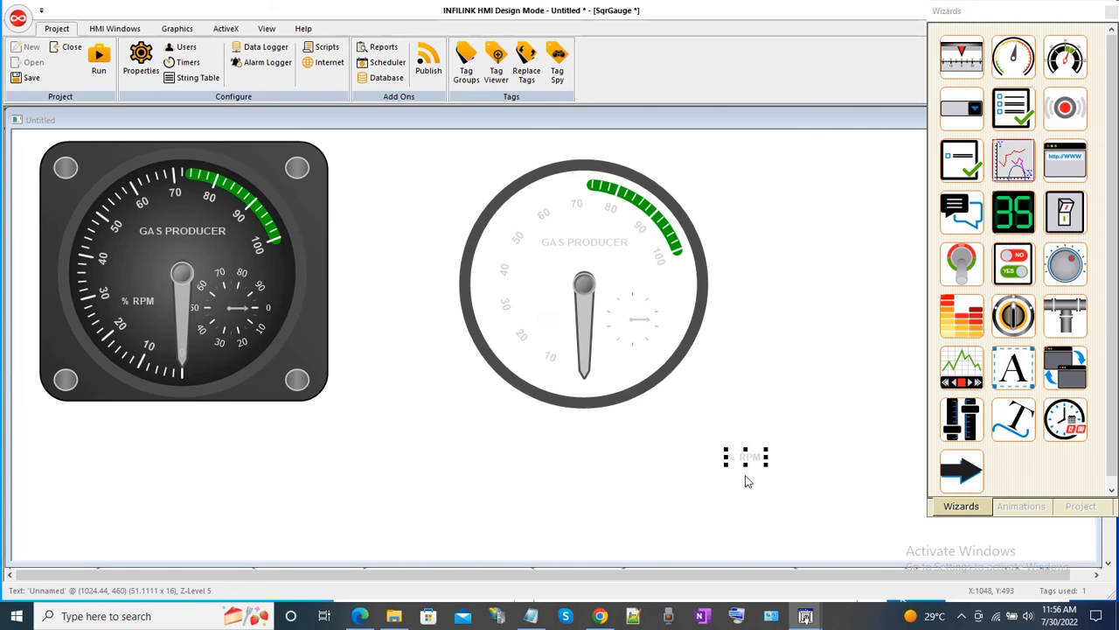
click(747, 483)
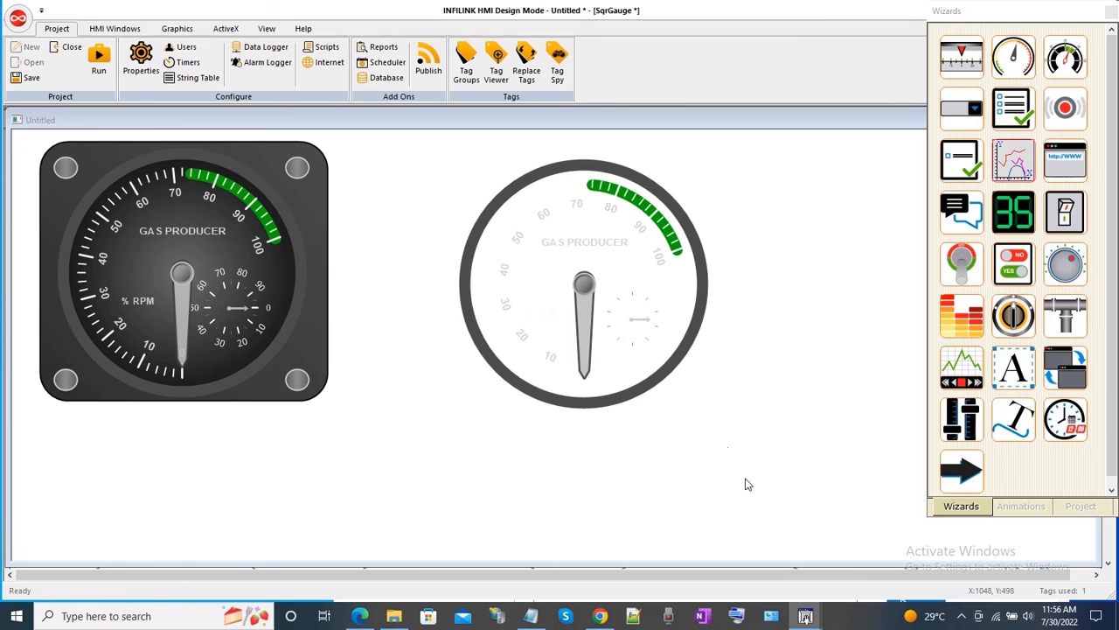
click(597, 251)
click(597, 250)
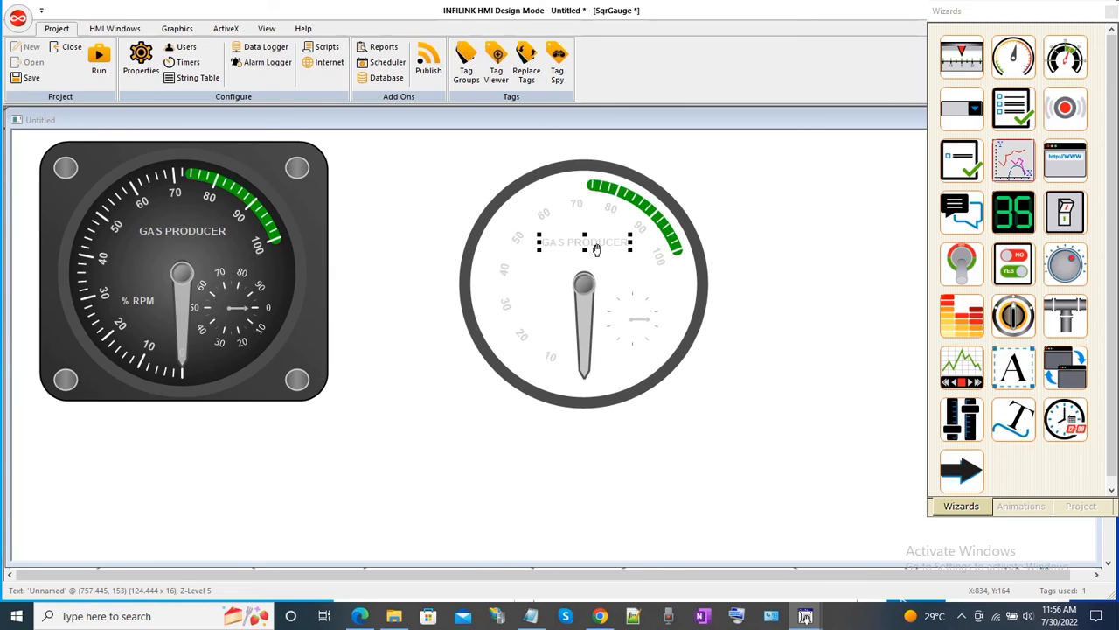
drag(597, 251, 794, 389)
click(777, 481)
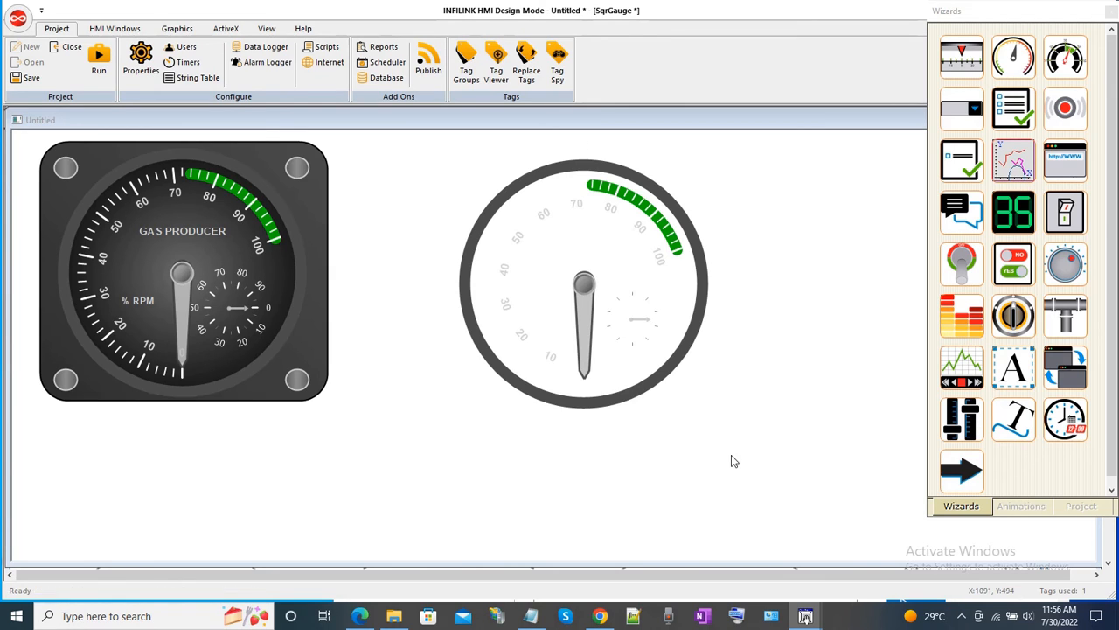
Move the remaining Super Gauge slightly and open its component list clear of the gauge
click(637, 325)
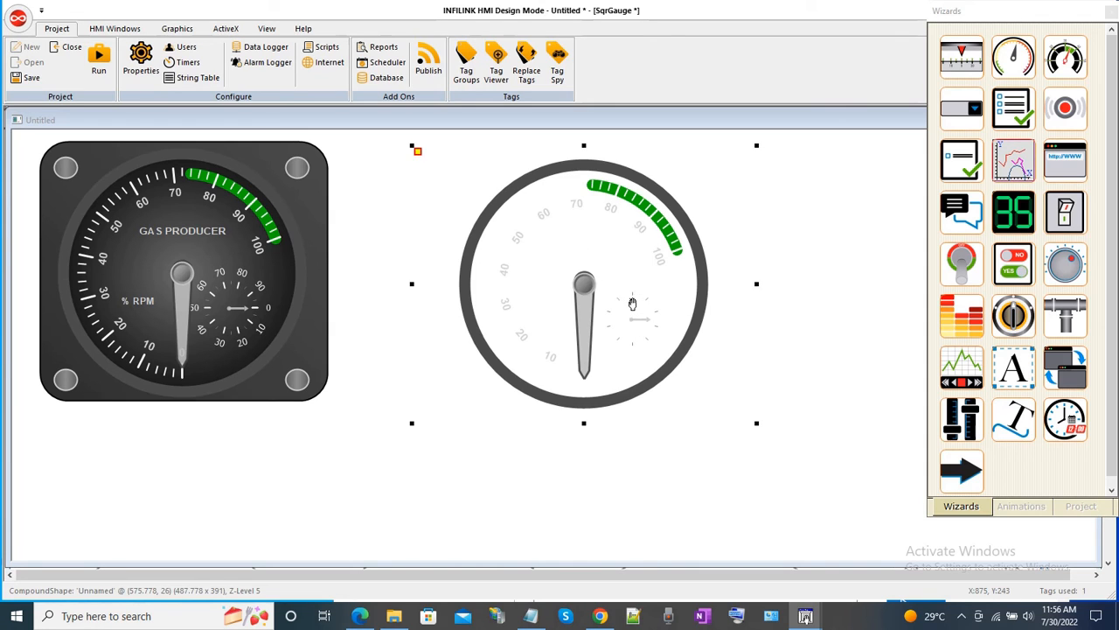
drag(630, 306, 606, 347)
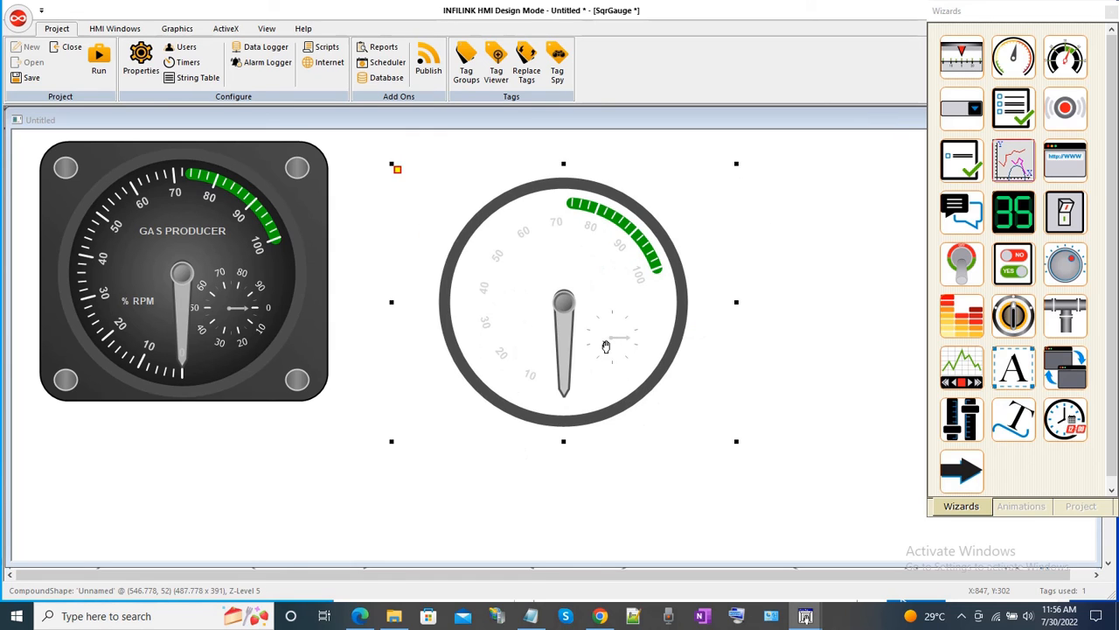
double_click(606, 346)
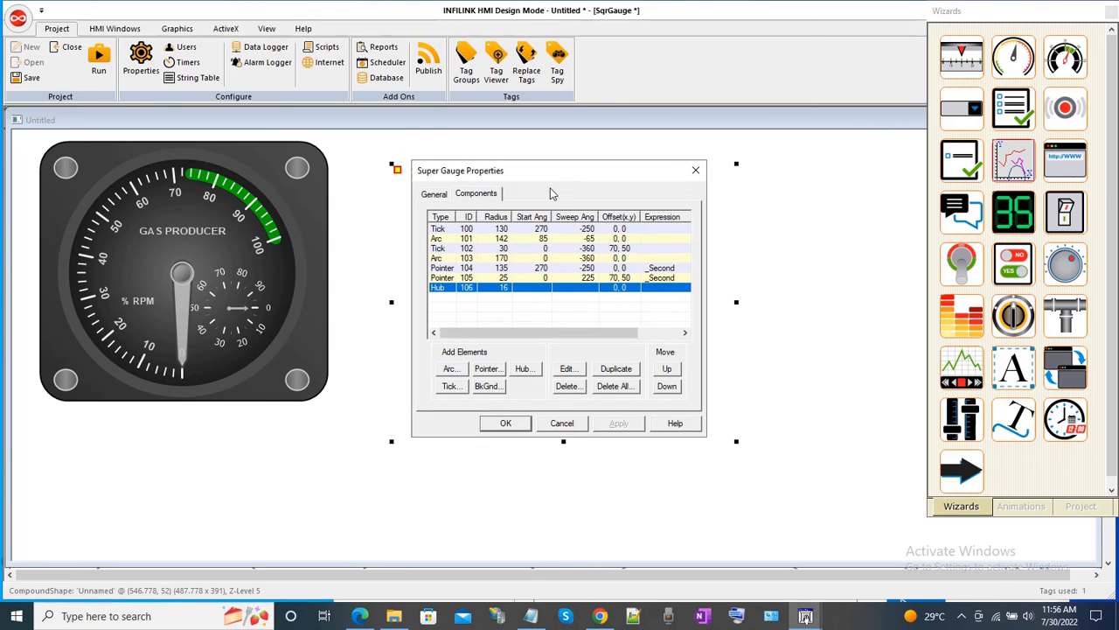
drag(551, 170, 251, 152)
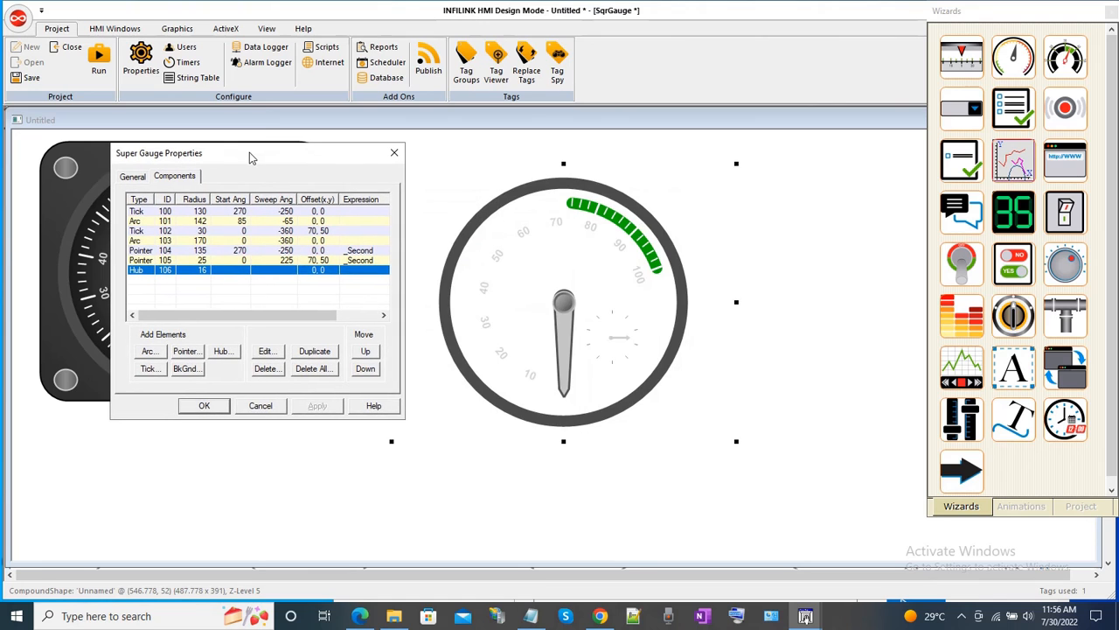
Review the properties of both tick components and both arc components (IDs 100 to 103) of the square gauge's Super Gauge
double_click(166, 212)
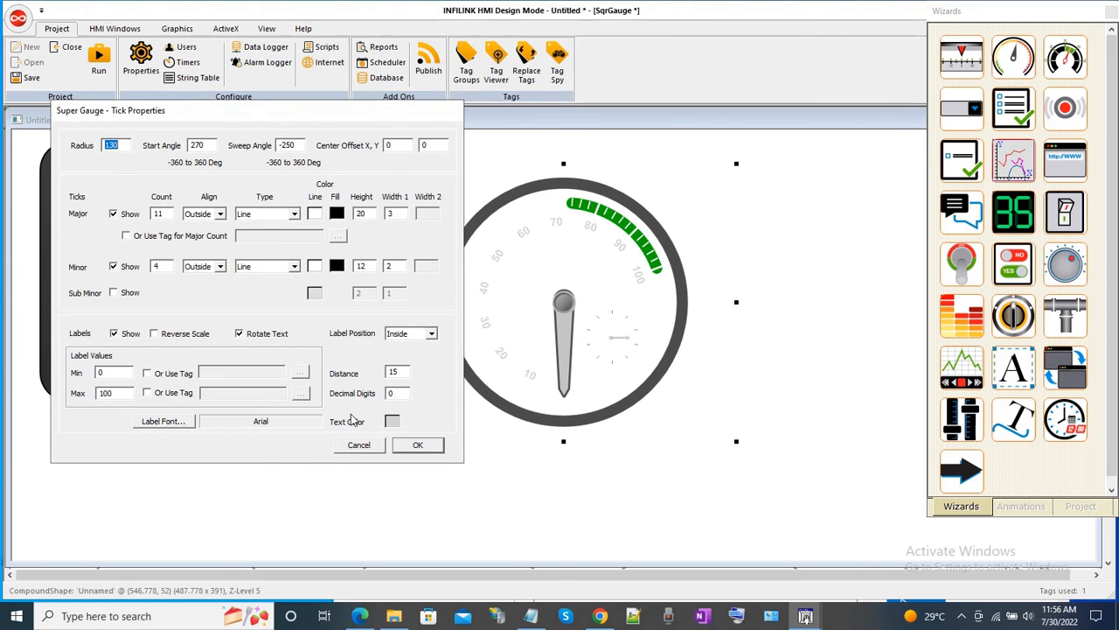
click(338, 441)
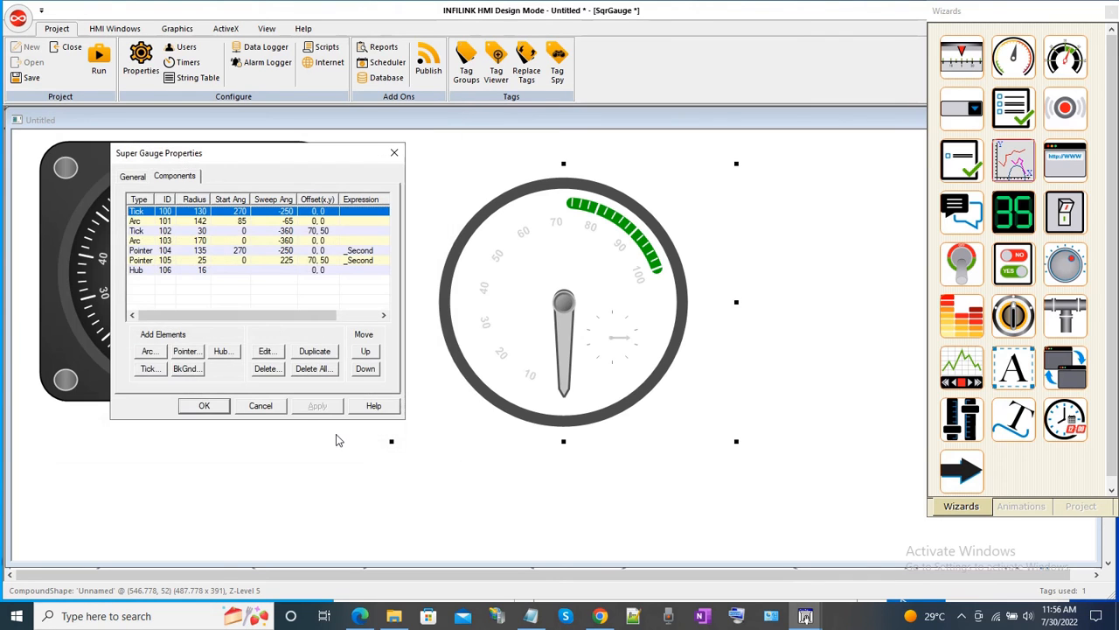
double_click(162, 222)
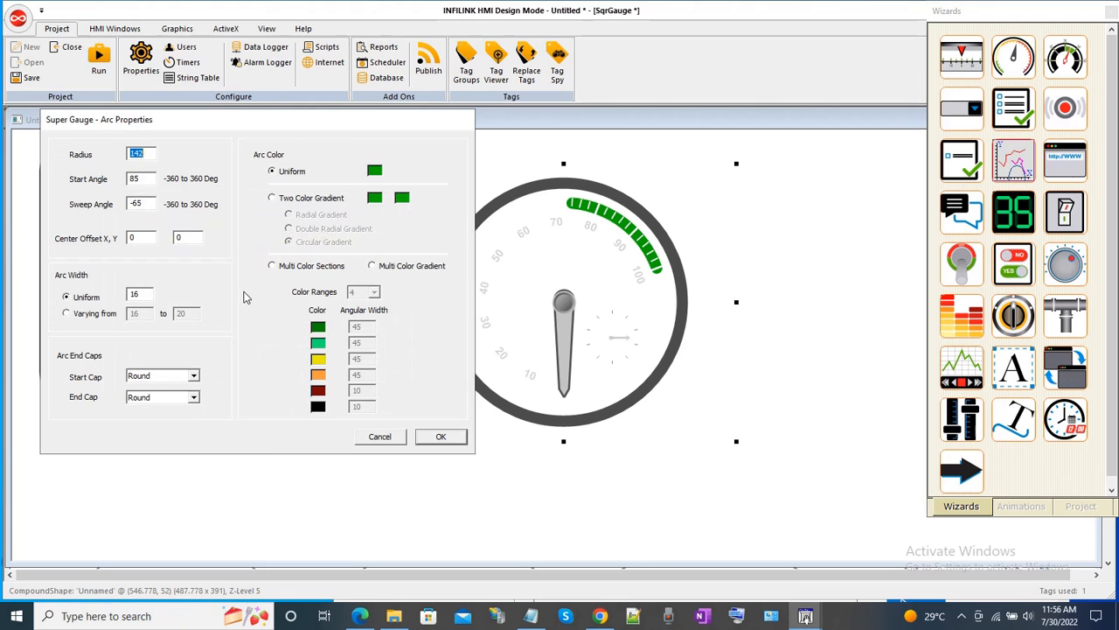
click(380, 437)
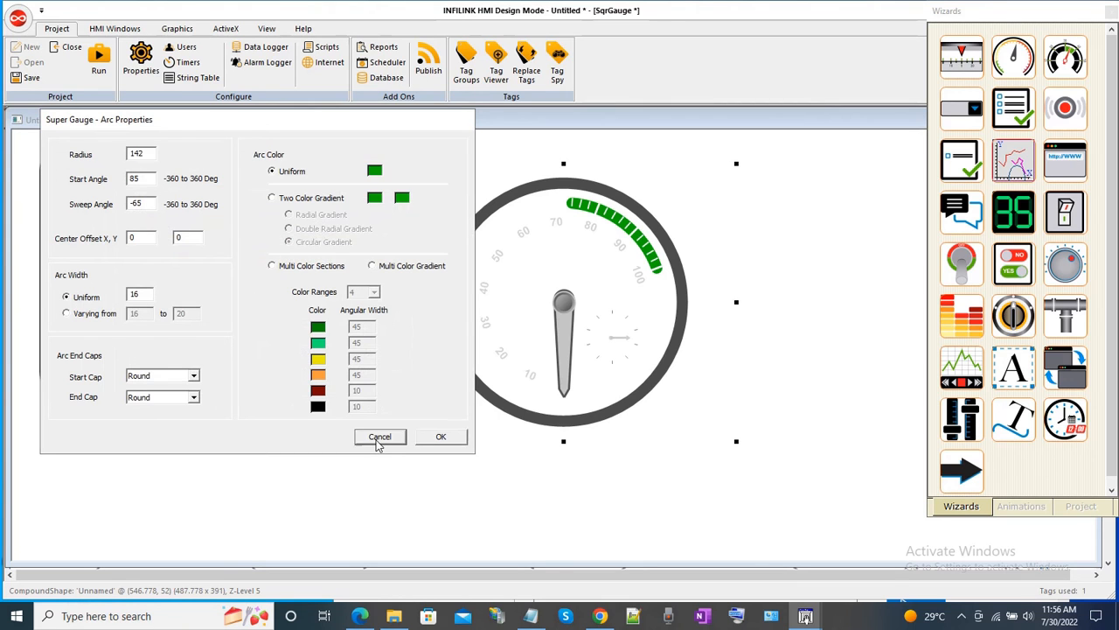
double_click(147, 232)
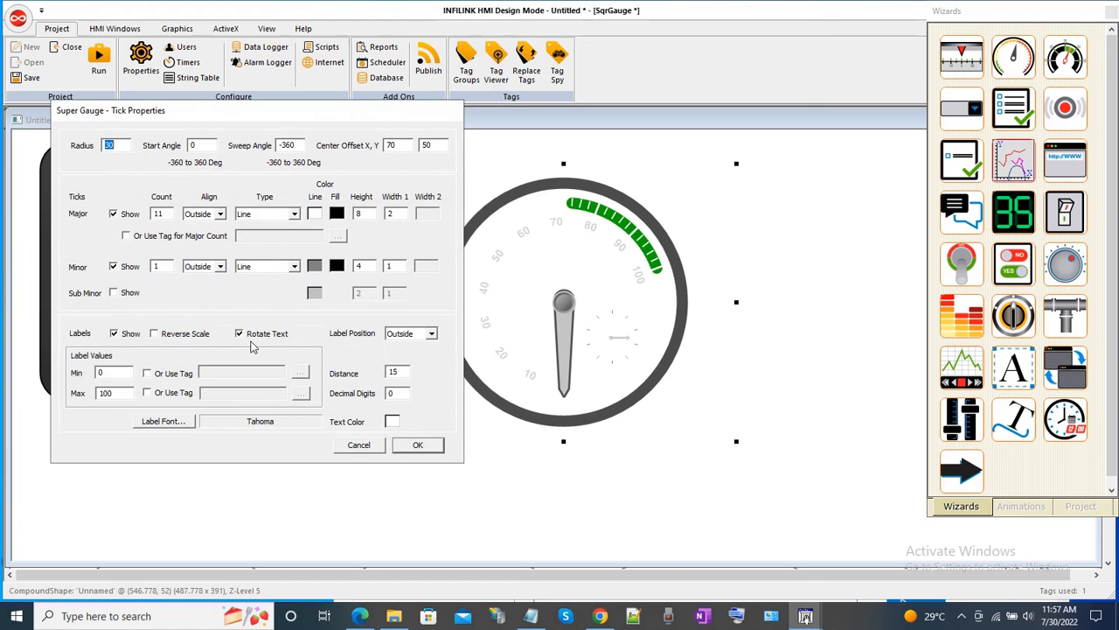
click(359, 444)
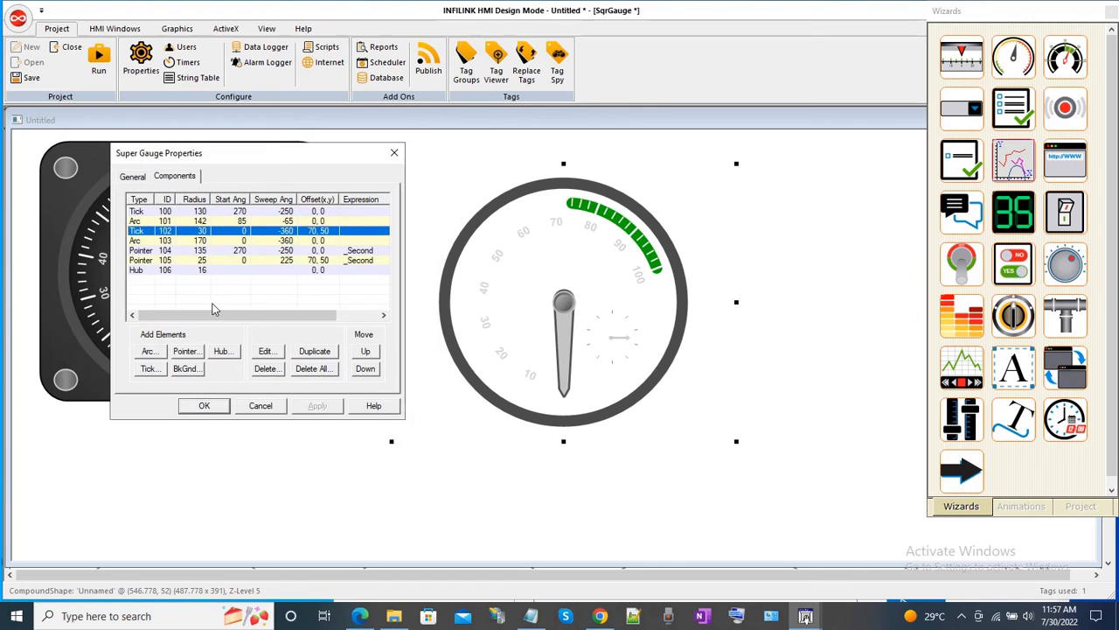
double_click(153, 244)
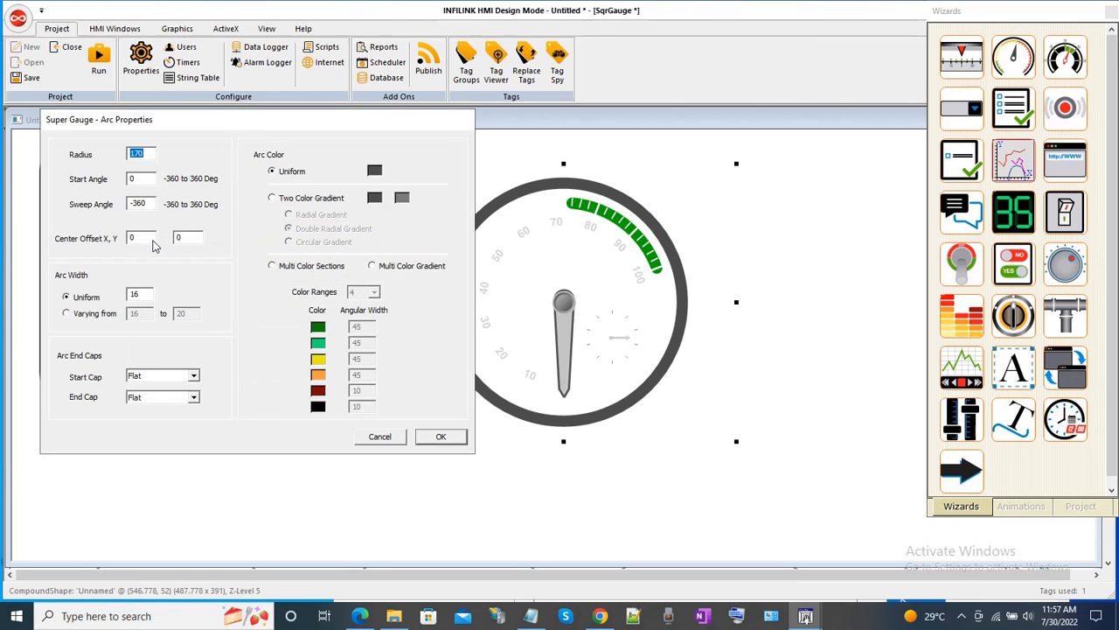
click(379, 437)
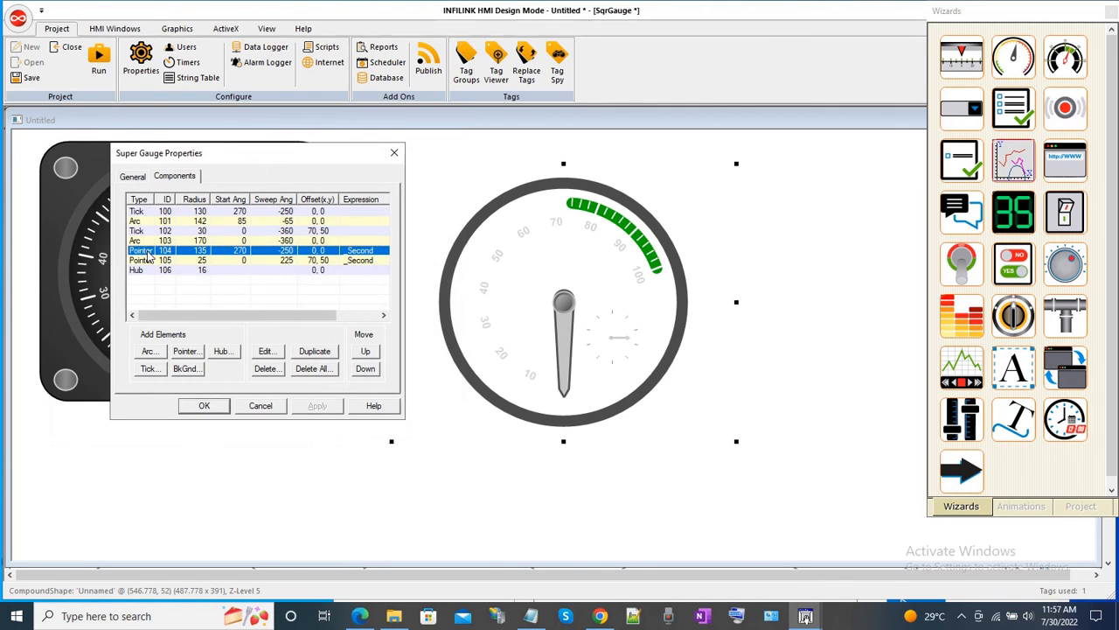
Review the properties of the two pointer components and the hub (IDs 104 to 106) in the same gauge
double_click(151, 251)
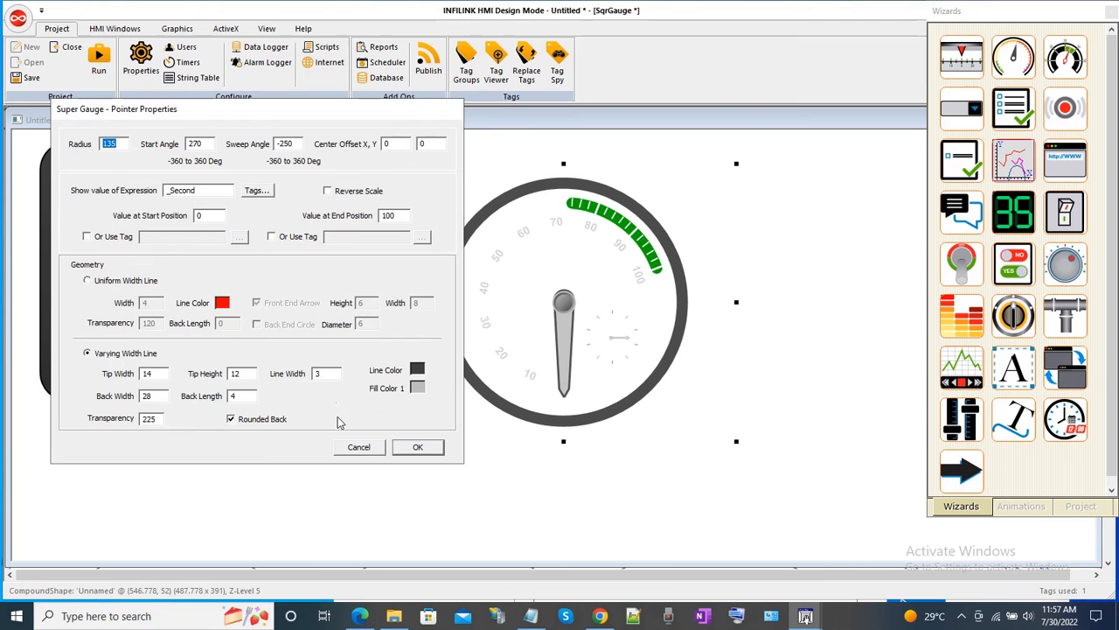
click(359, 447)
double_click(167, 261)
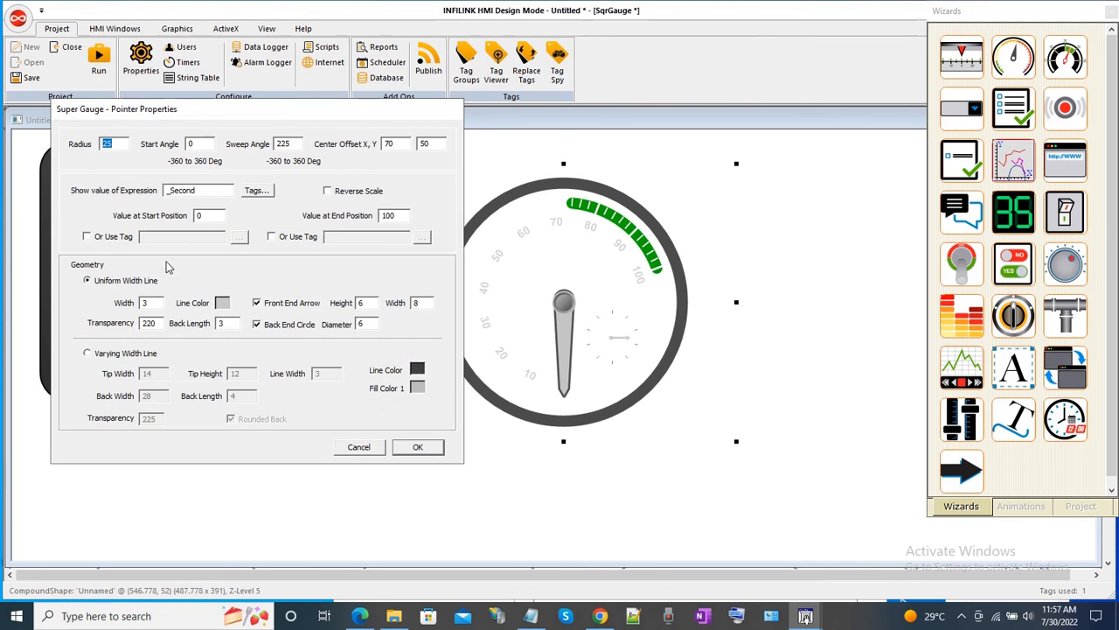
click(353, 447)
double_click(164, 270)
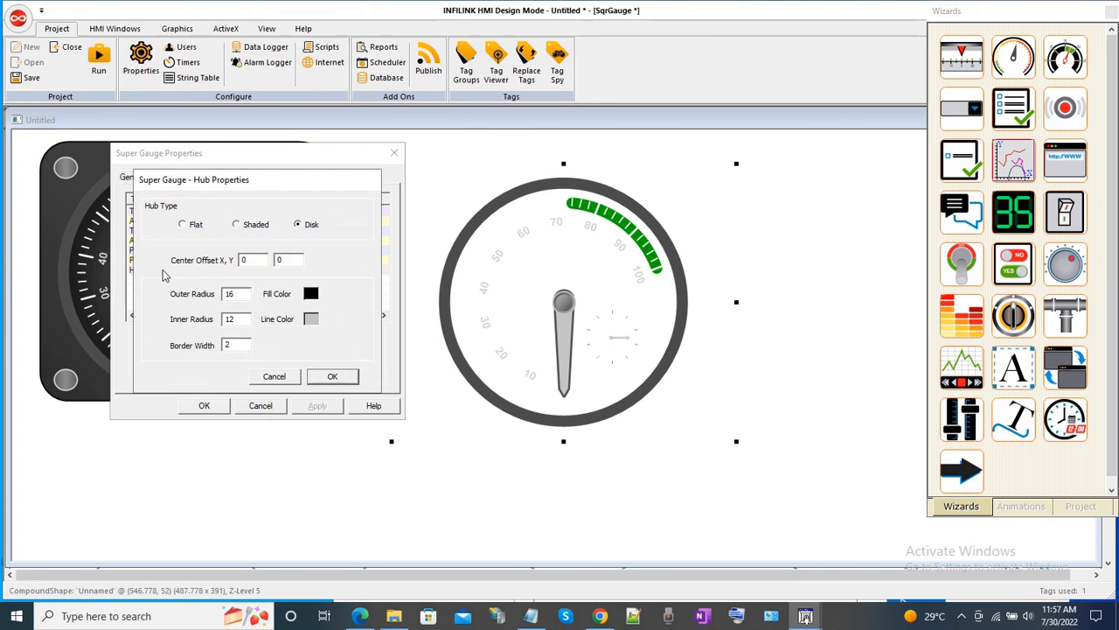
click(271, 377)
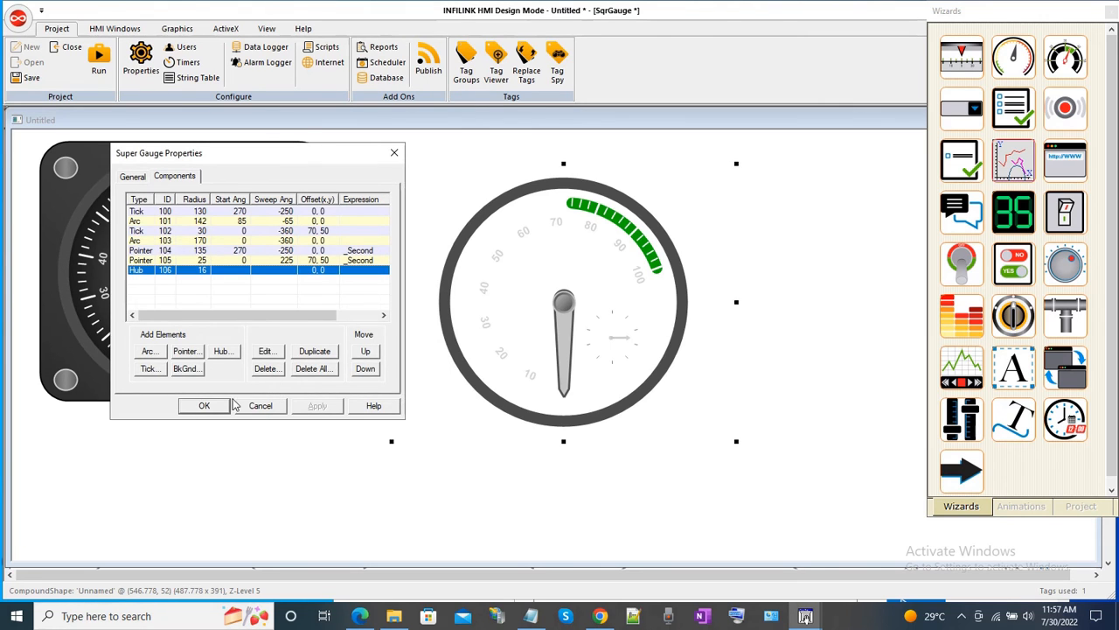
Close the Super Gauge properties without changes and shift the gauge slightly down on the page
click(270, 411)
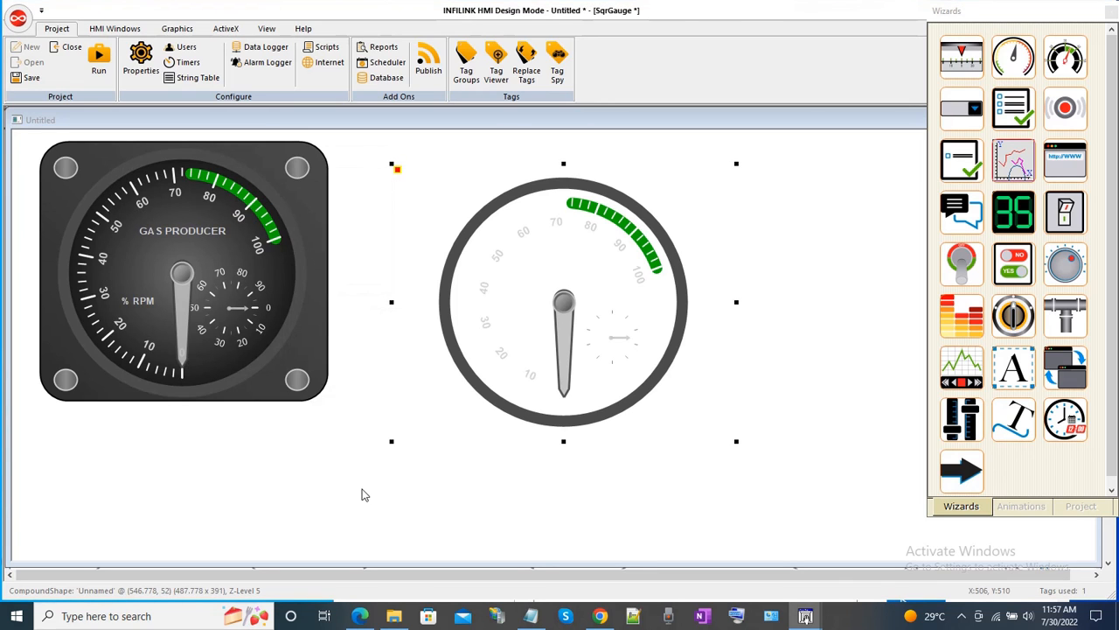
click(419, 516)
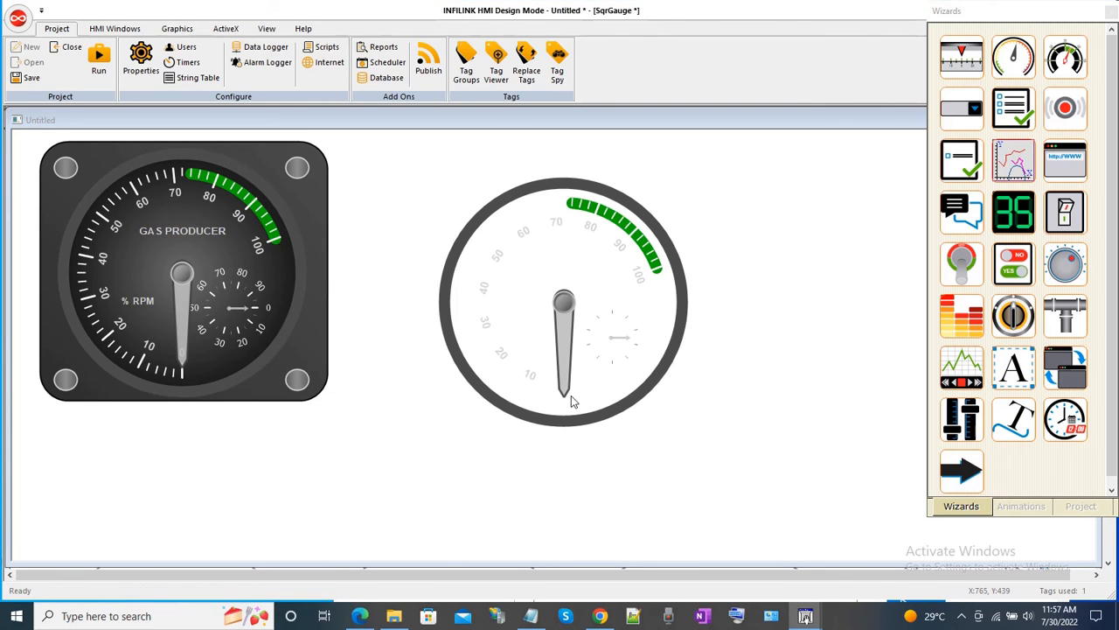
drag(539, 378, 540, 387)
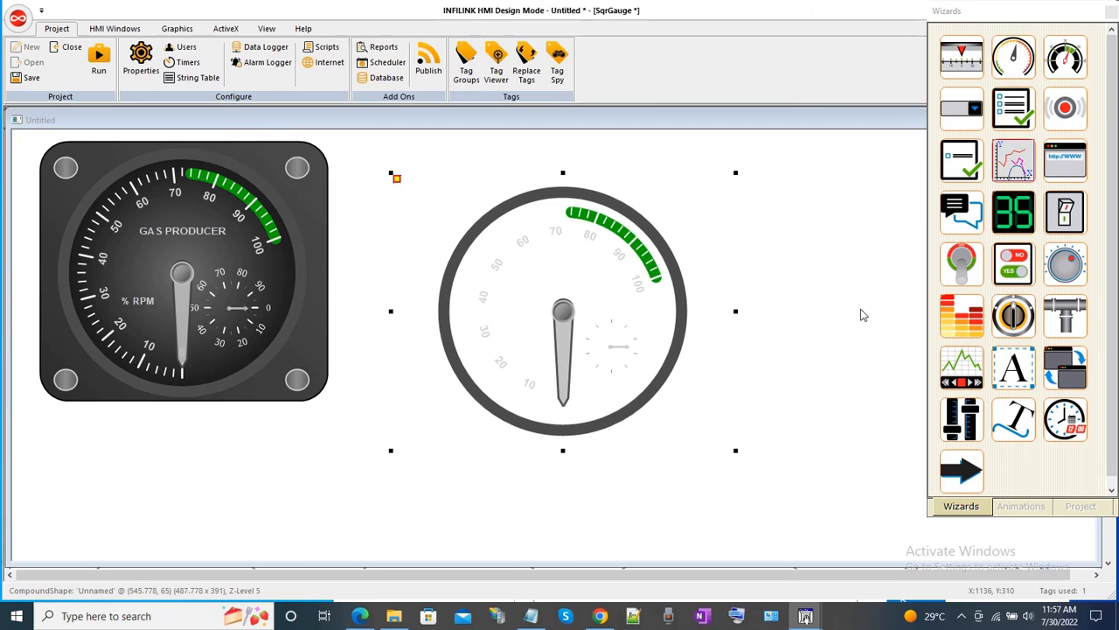
click(820, 302)
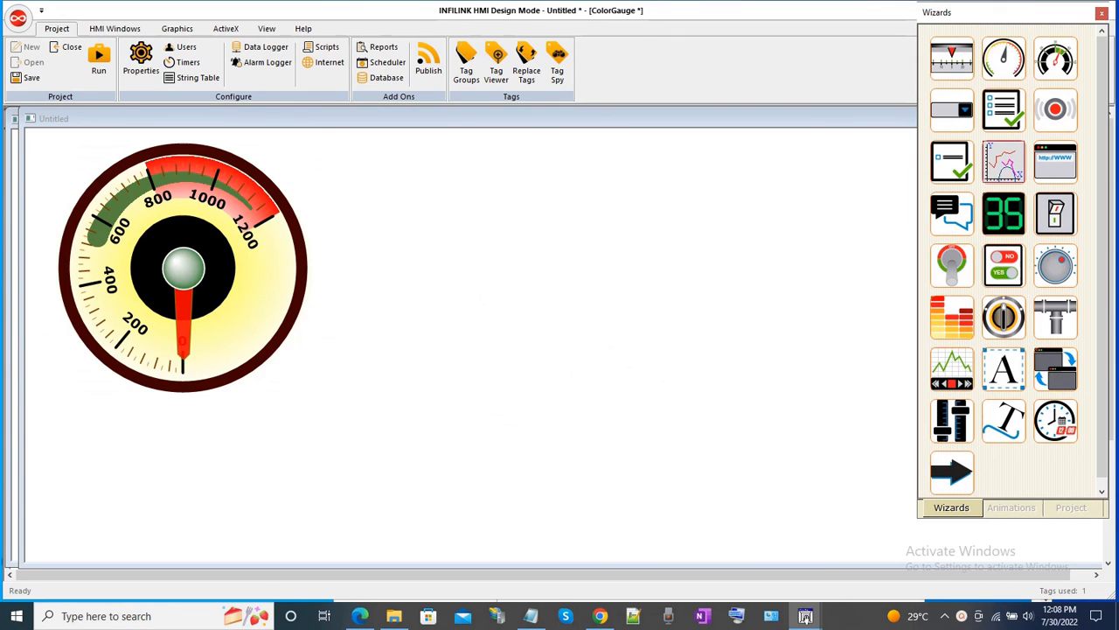
Nudge the colored gauge up and left, duplicate it, and place the copy to its right
click(254, 279)
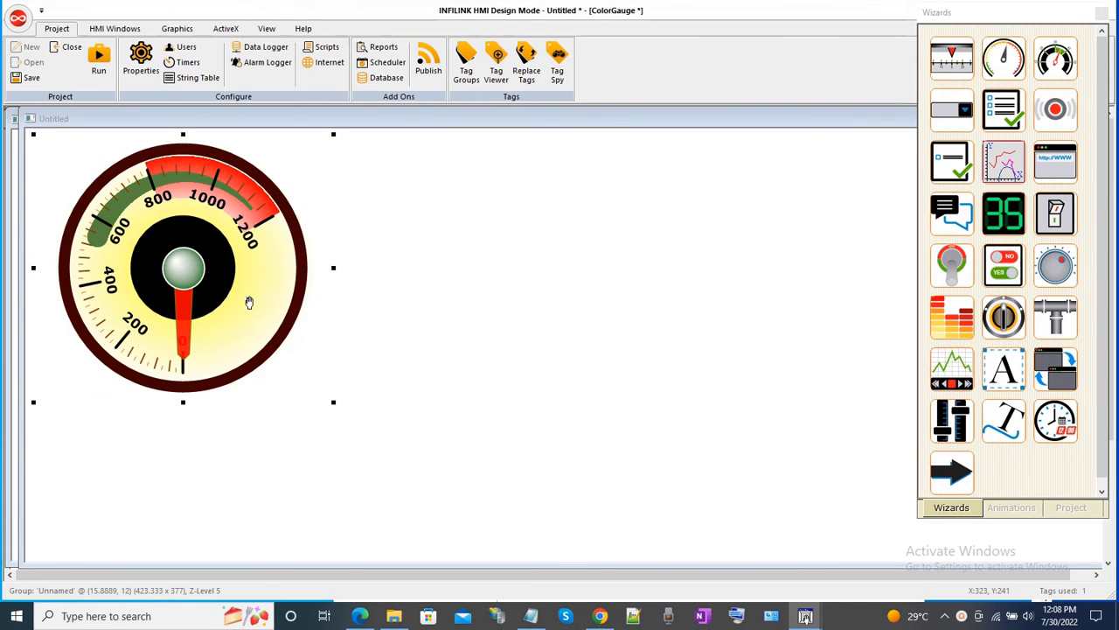
drag(263, 293, 257, 288)
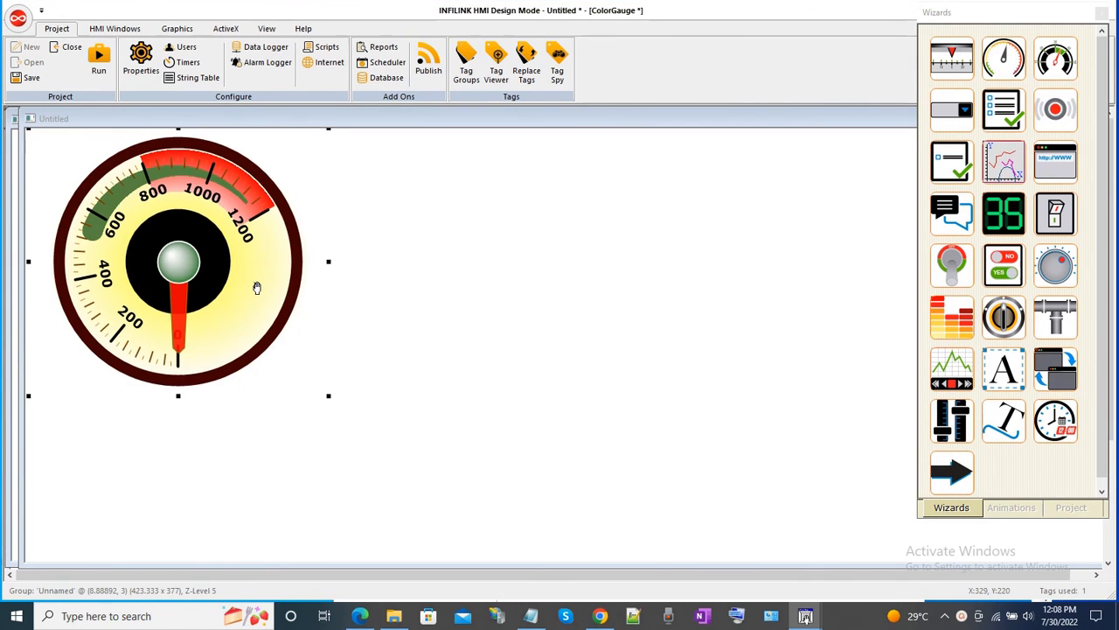
right_click(257, 288)
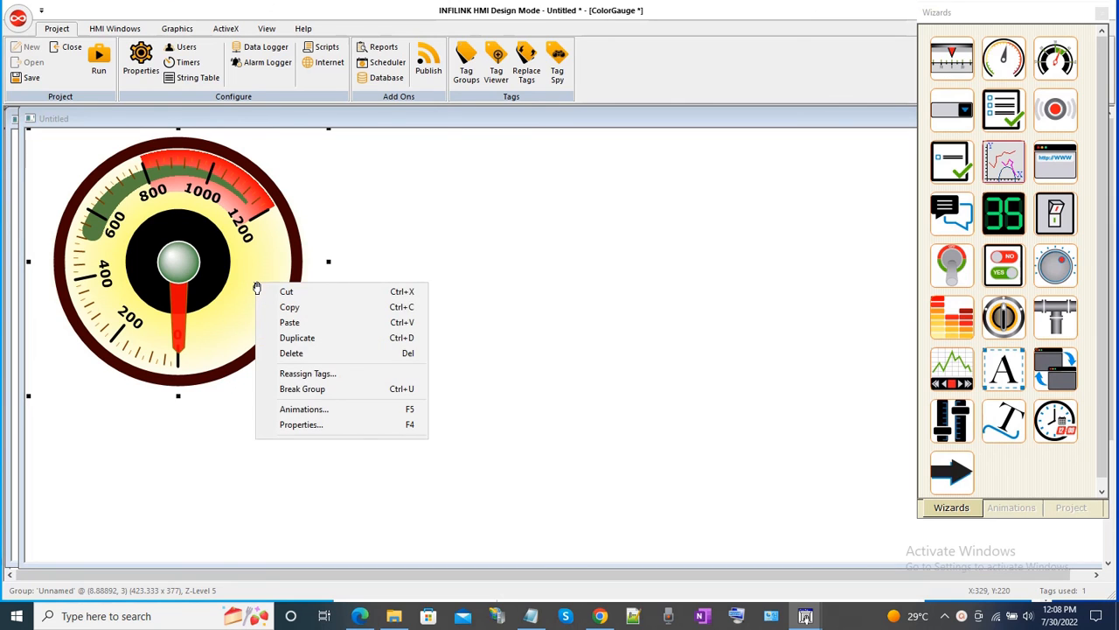
click(302, 339)
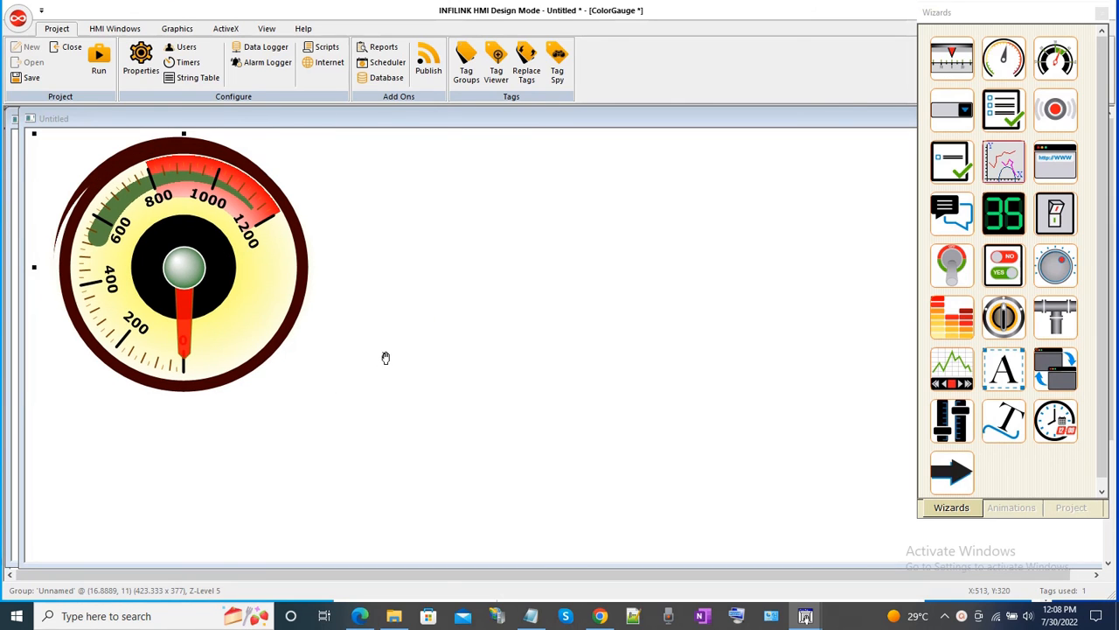
drag(540, 306, 533, 302)
Break the copied colored gauge's group and delete its yellow gradient ellipse background
right_click(505, 291)
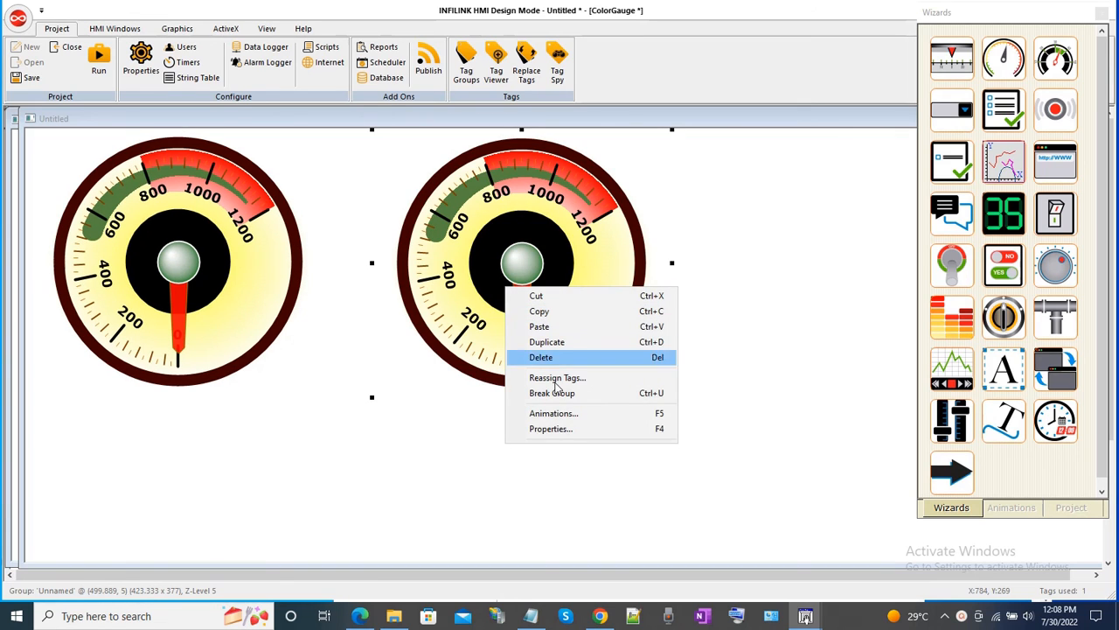
click(752, 403)
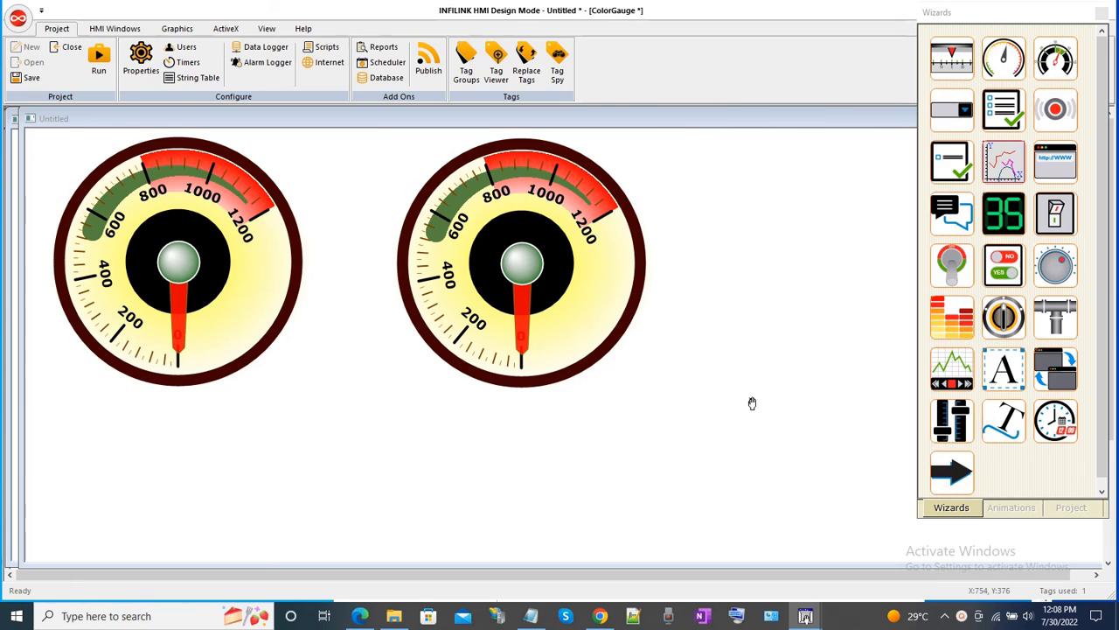
click(589, 365)
drag(574, 351, 809, 464)
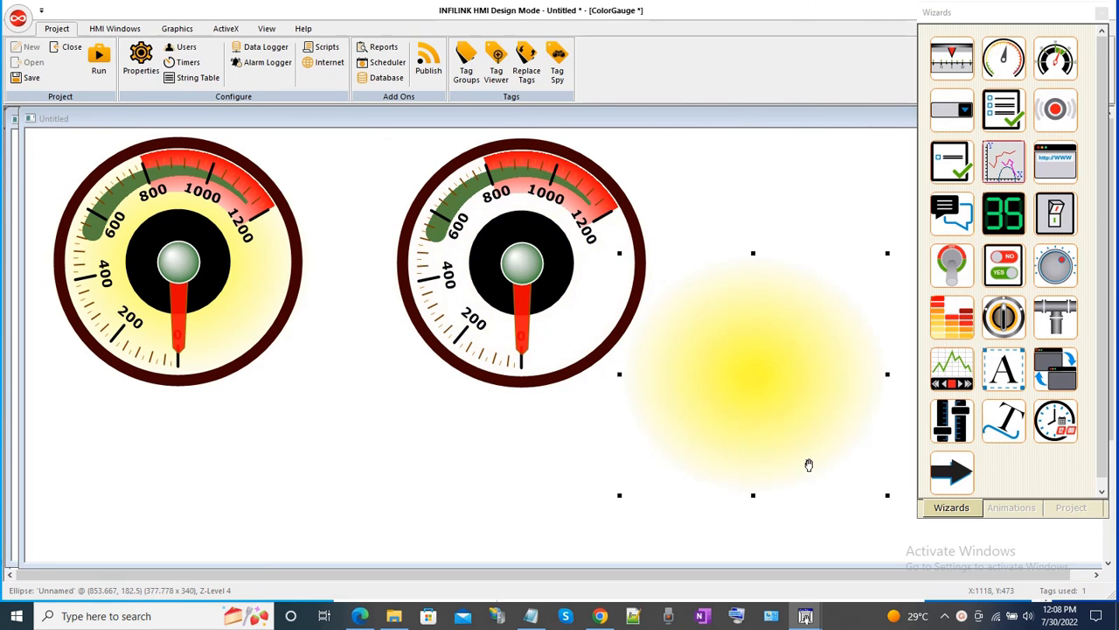
key(Delete)
Move the remaining Super Gauge farther right and open its component list clear of the gauge
click(499, 308)
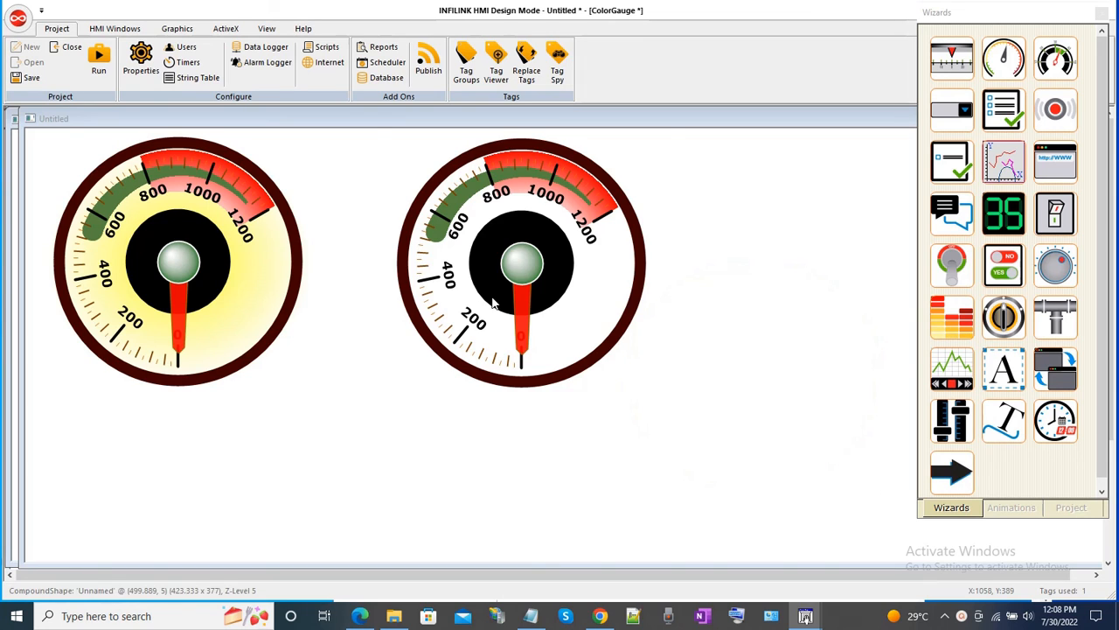
drag(477, 319, 722, 326)
right_click(502, 307)
click(479, 303)
right_click(717, 341)
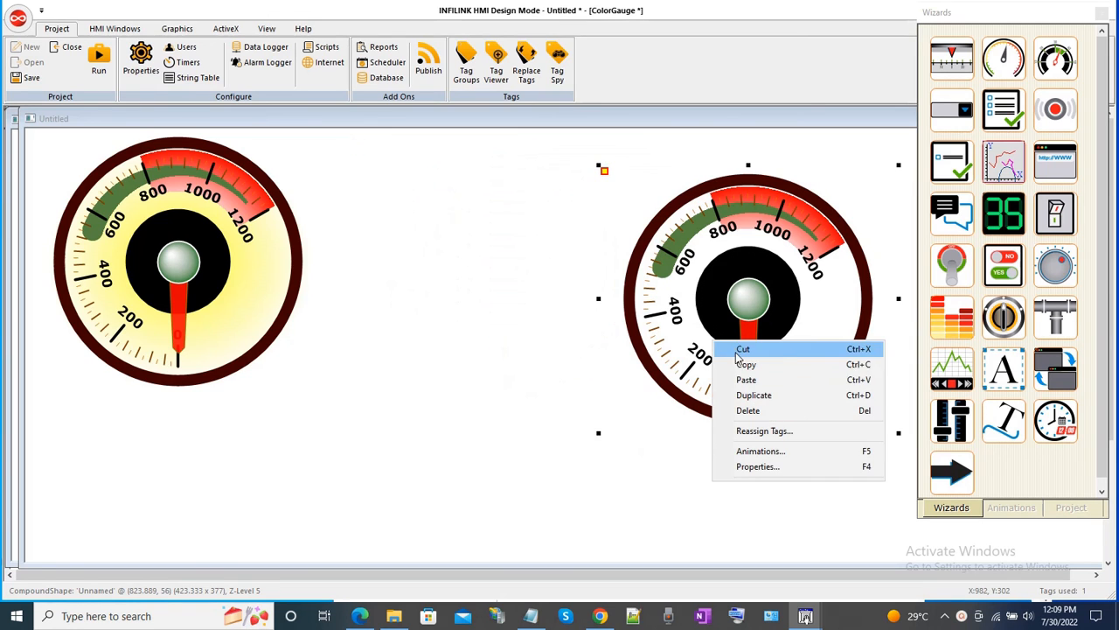
click(758, 466)
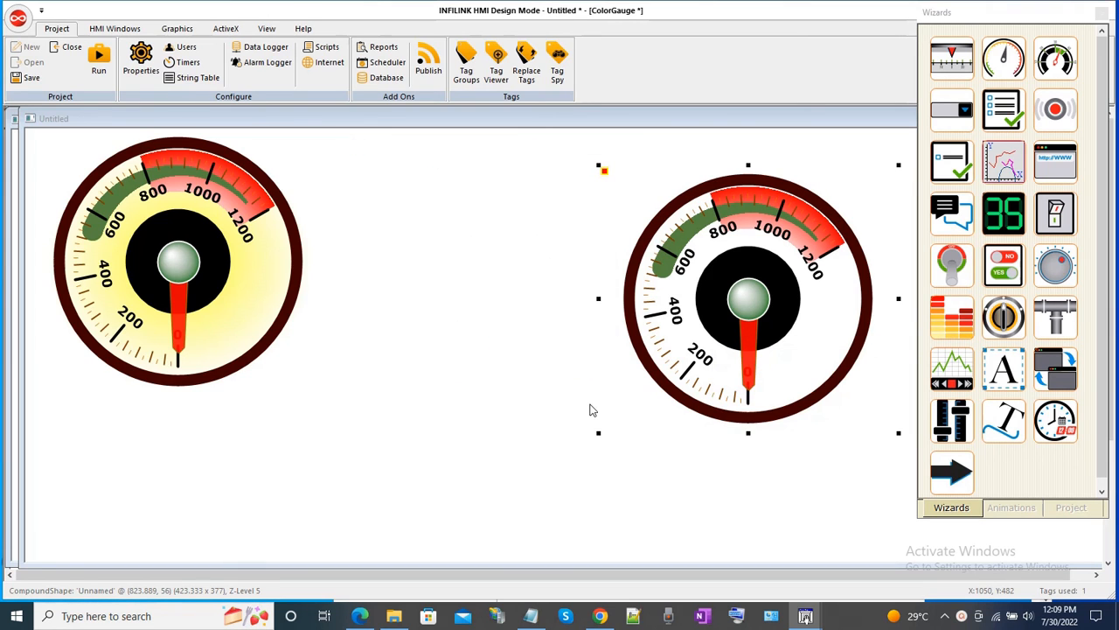
drag(451, 173, 268, 161)
Review the properties of the tick component and the four arc components (IDs 100 to 104) of the colored gauge
double_click(275, 218)
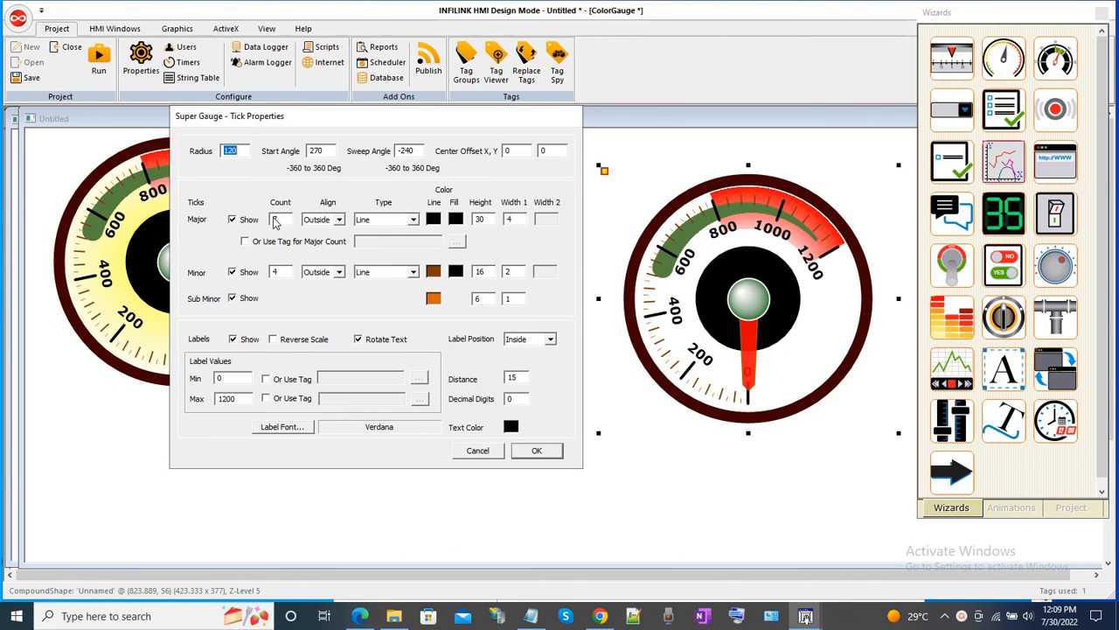
click(477, 451)
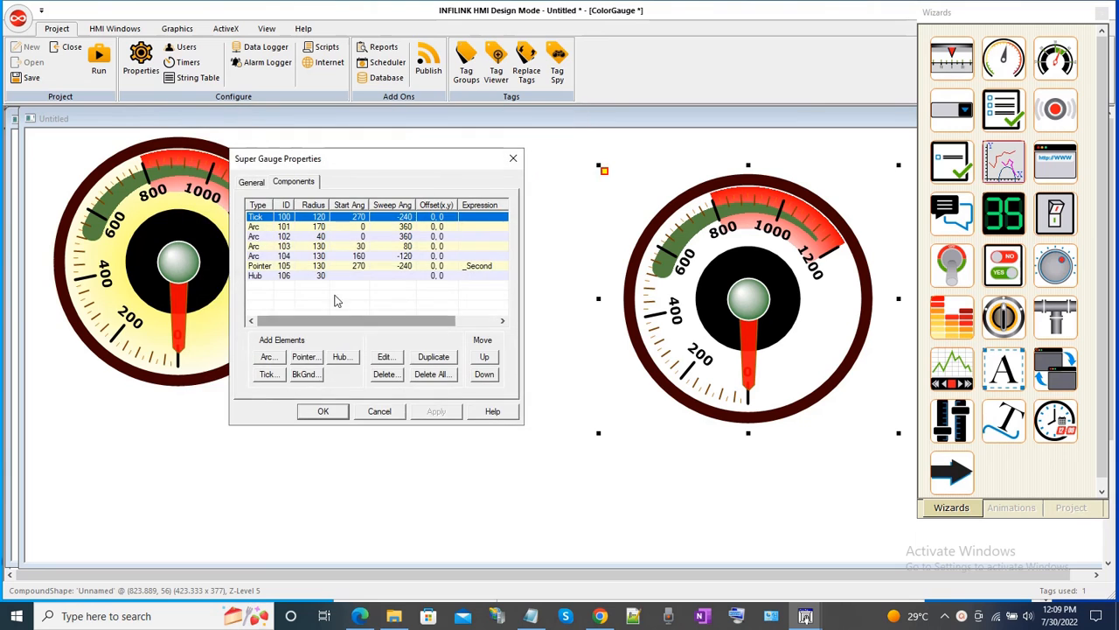
click(254, 229)
double_click(255, 229)
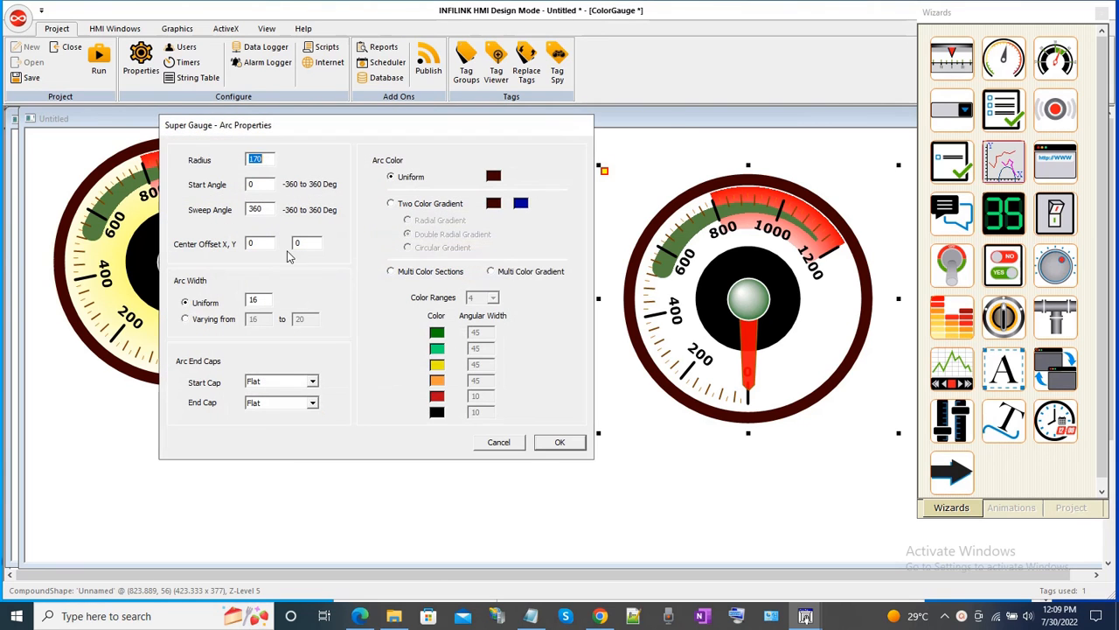
click(498, 441)
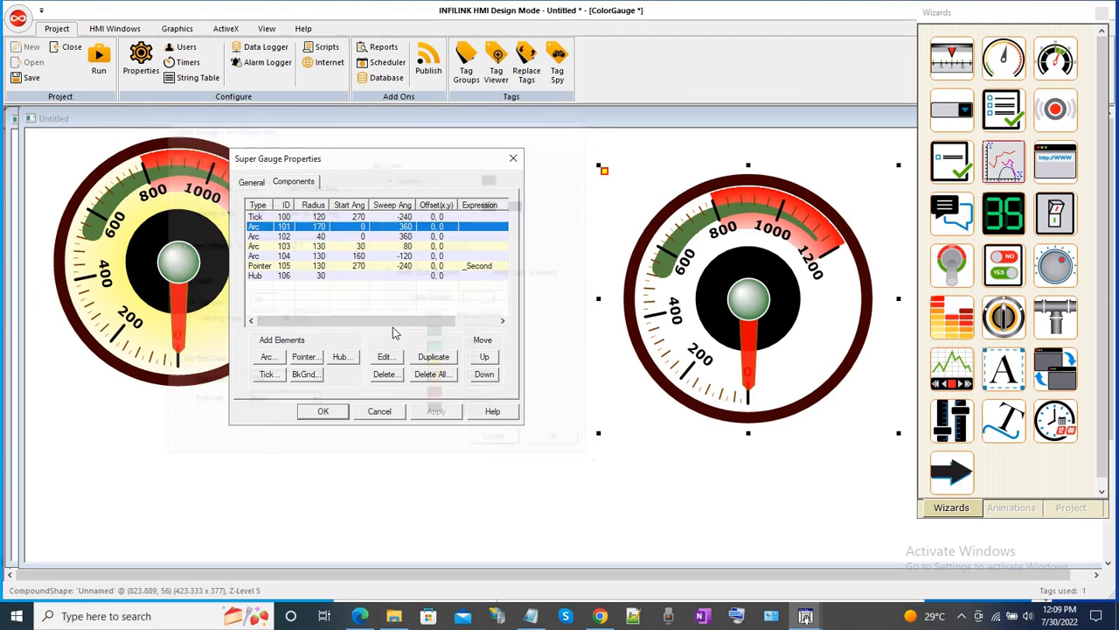
click(257, 236)
double_click(257, 238)
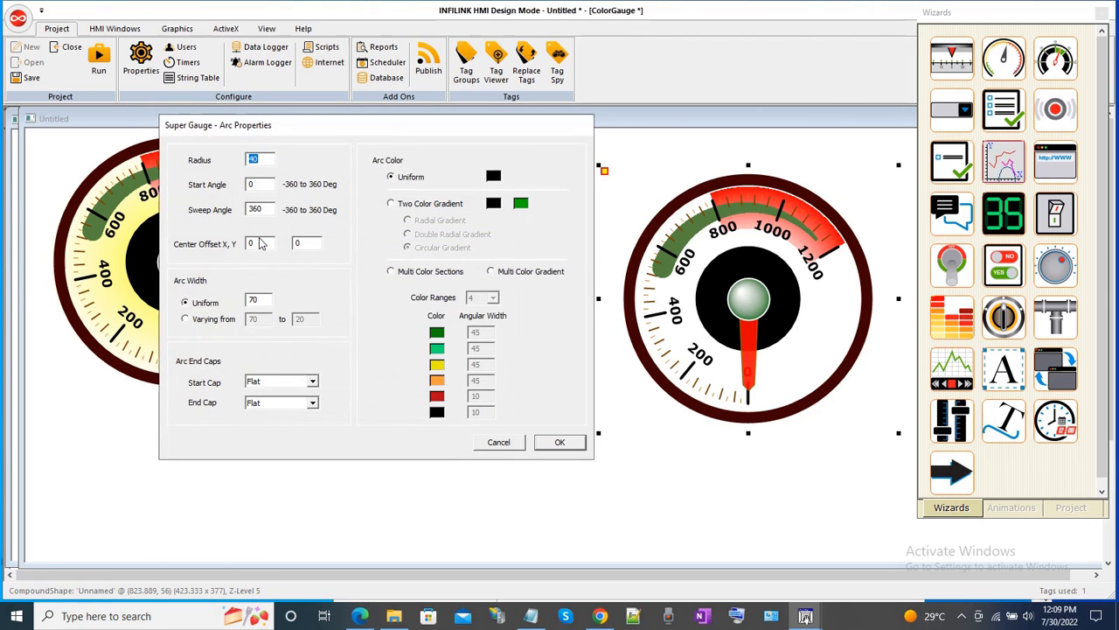
click(500, 444)
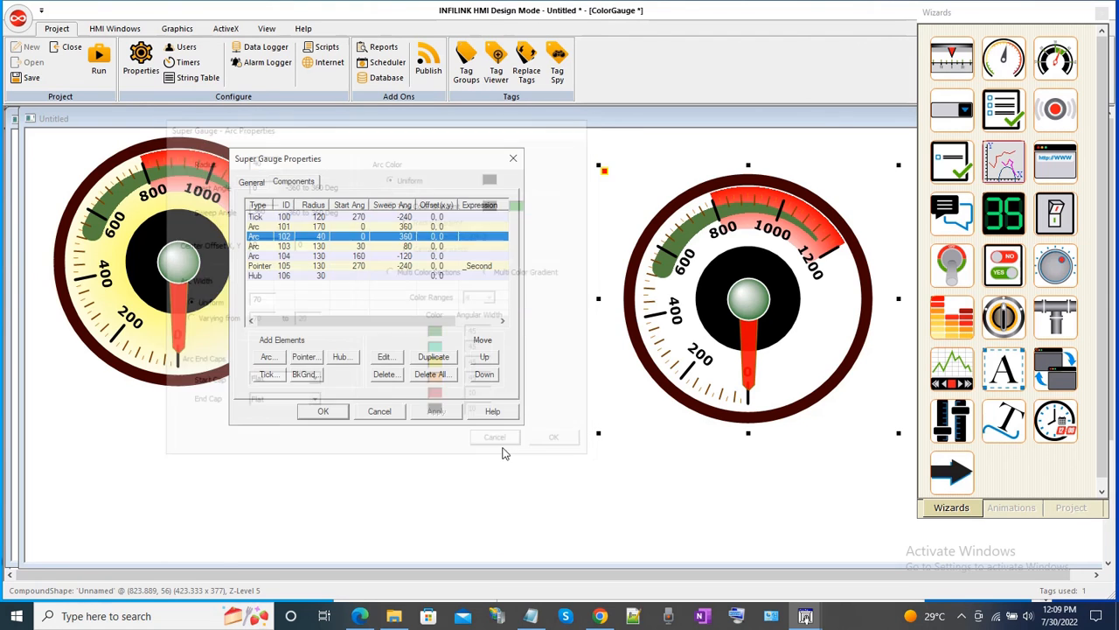
double_click(259, 248)
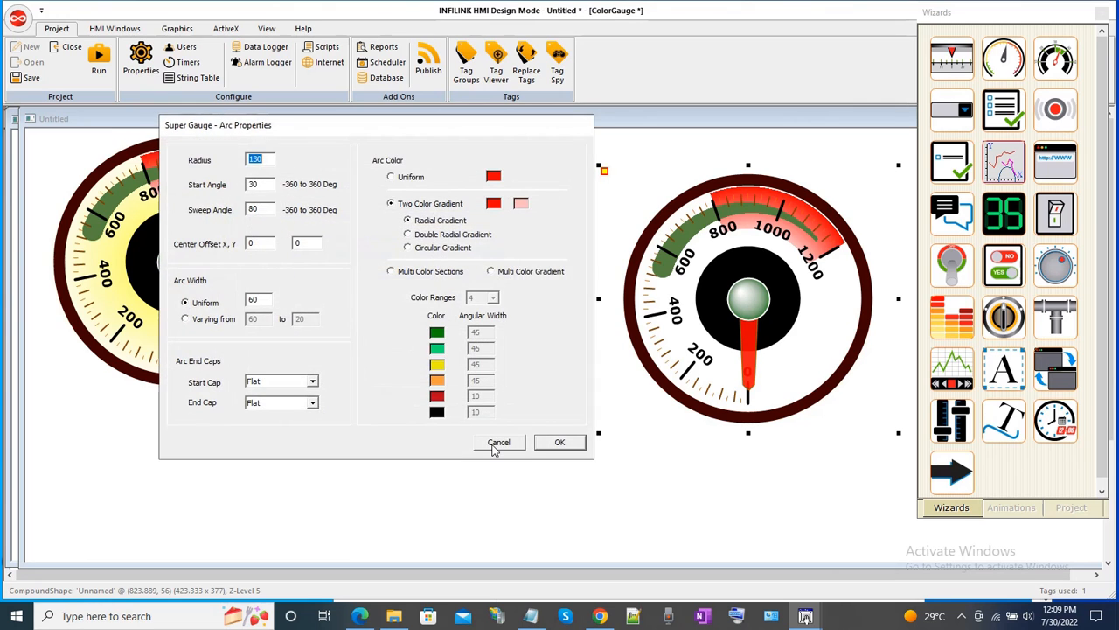
click(499, 442)
double_click(261, 257)
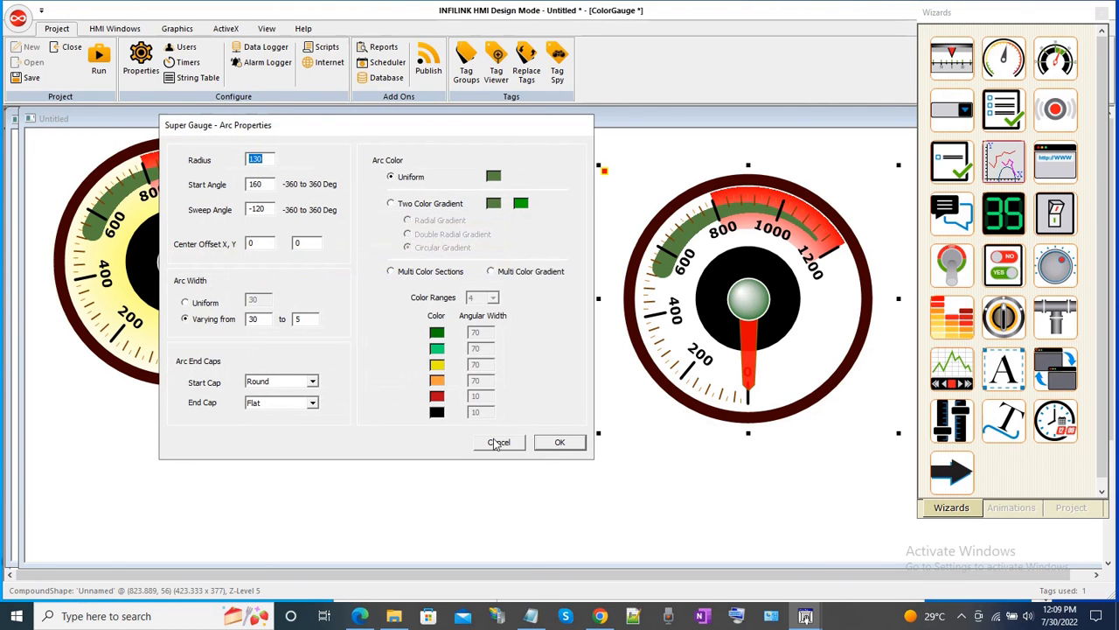
click(498, 442)
Review the pointer and hub properties of the colored gauge, close its properties without changes, and deselect it
double_click(278, 265)
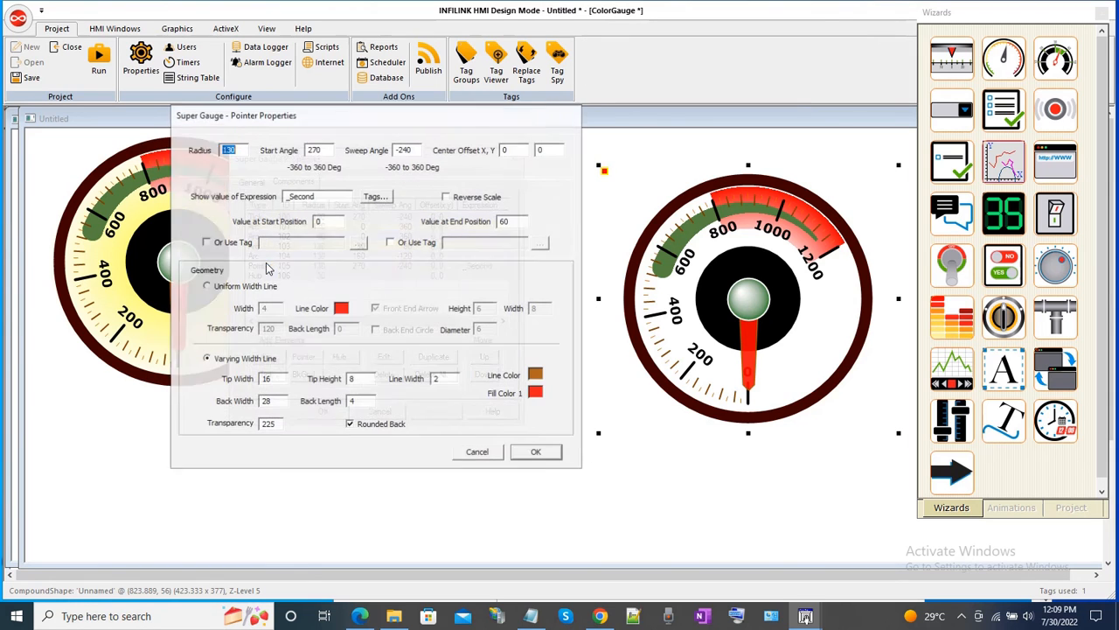
click(478, 453)
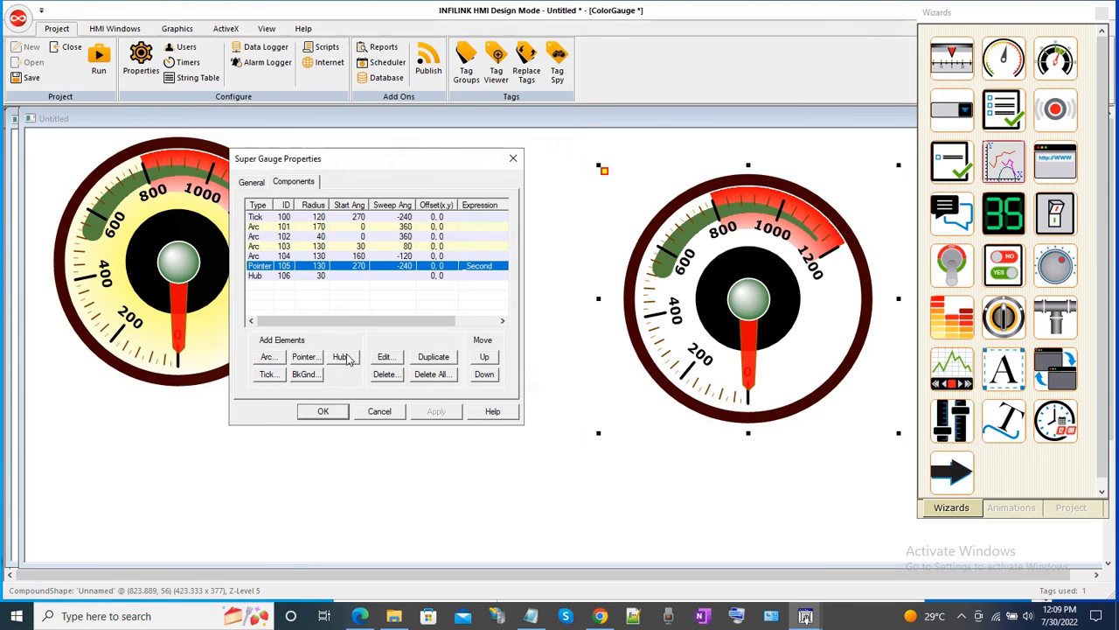
double_click(265, 277)
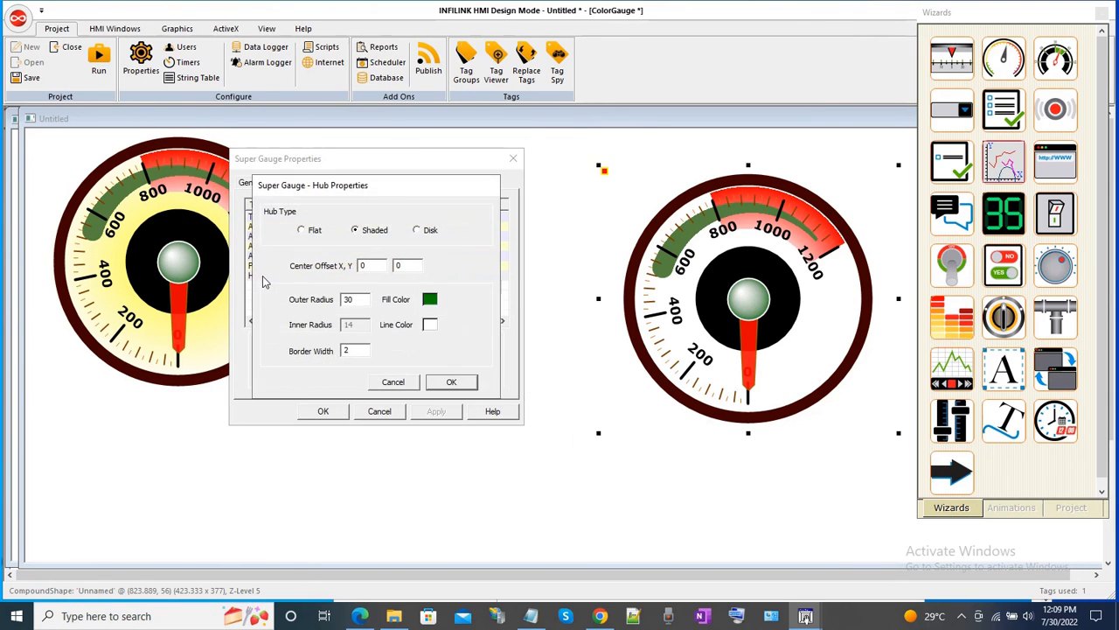
click(405, 387)
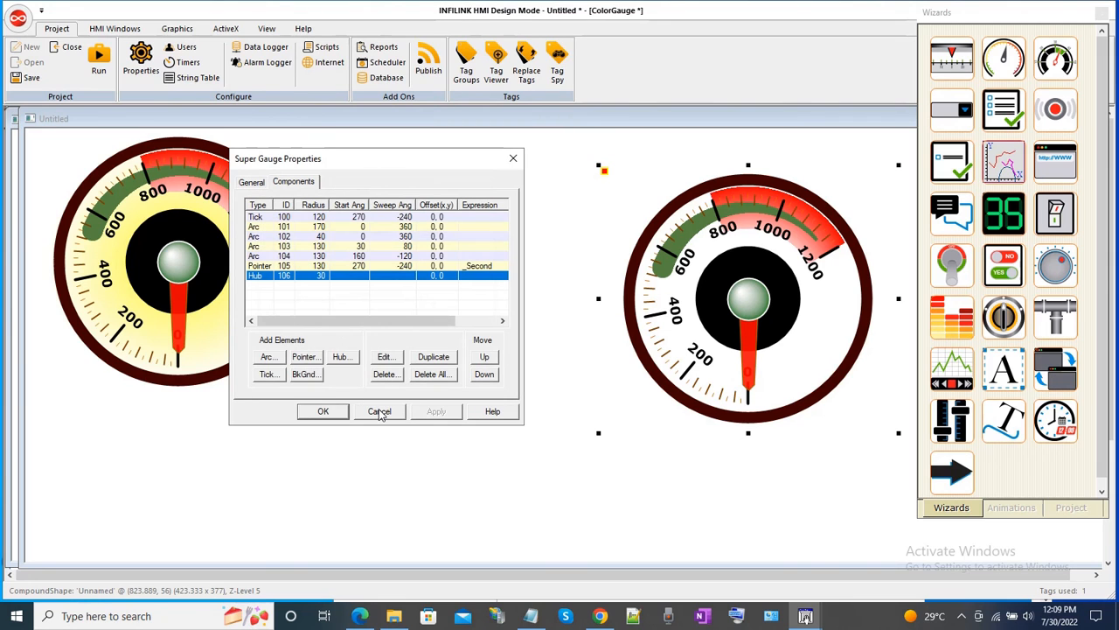
click(378, 413)
click(453, 271)
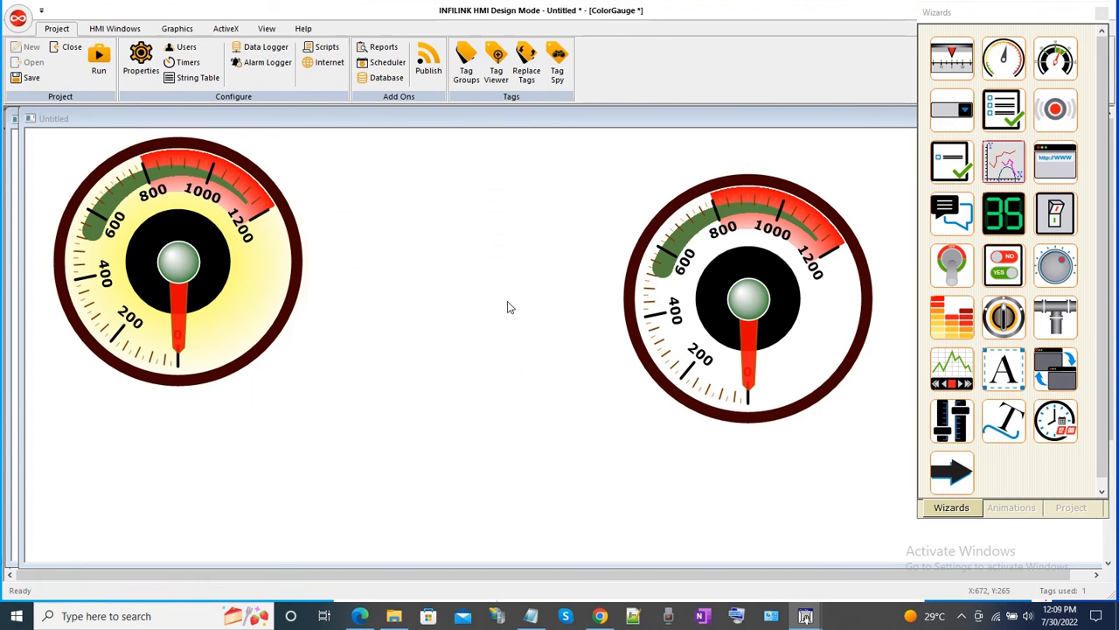